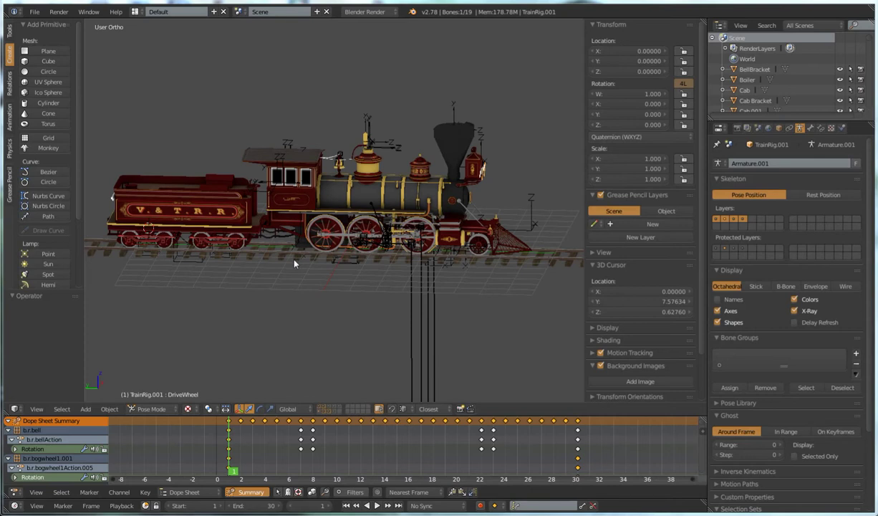
- Play the existing animation of the TrainRig.001 locomotive and stop it
key(alt+a)
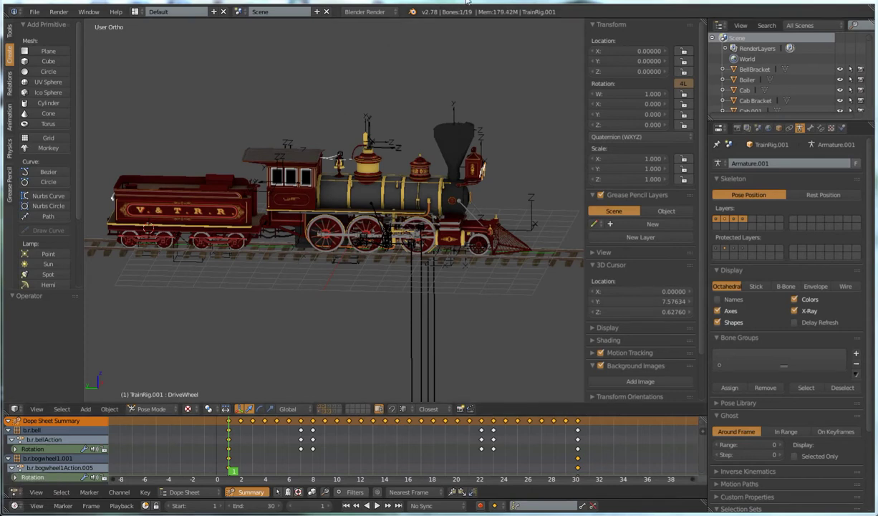
key(alt+a)
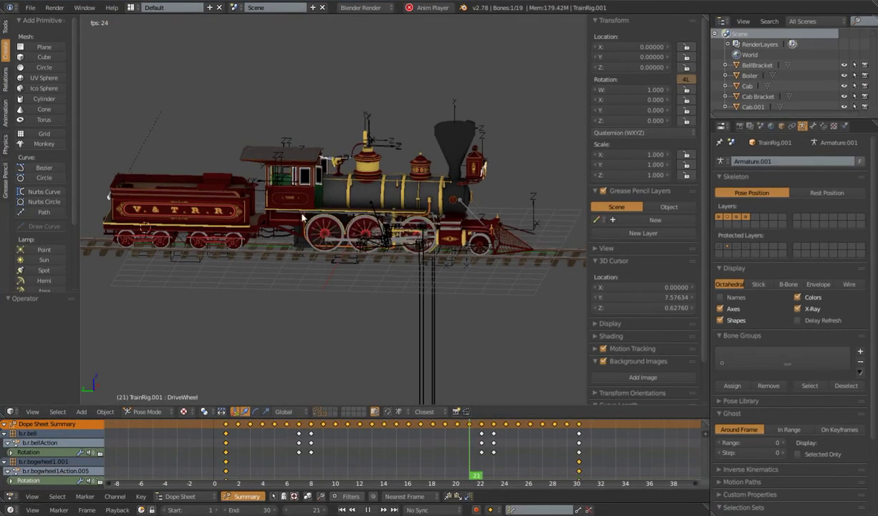
key(alt+a)
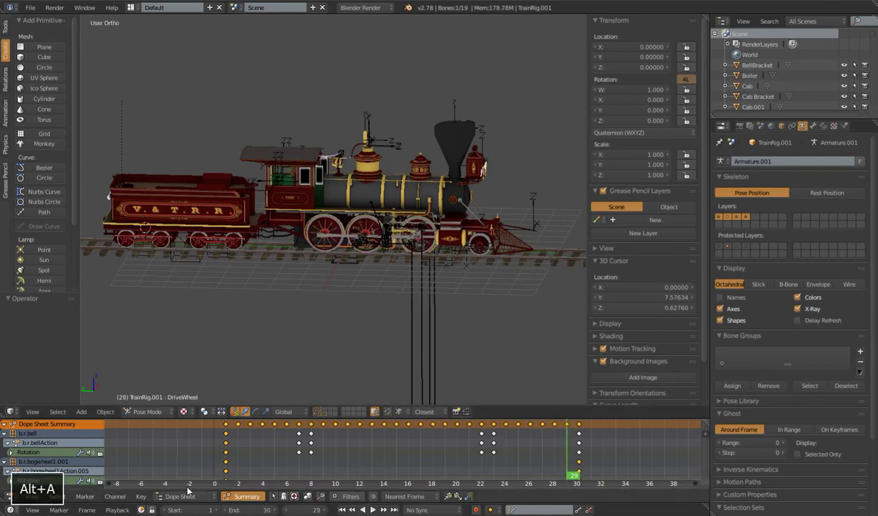
- Switch to the browser to view the Virginia & Truckee Large Mogul model page on Blend Swap
mouse_move(111, 514)
click(111, 469)
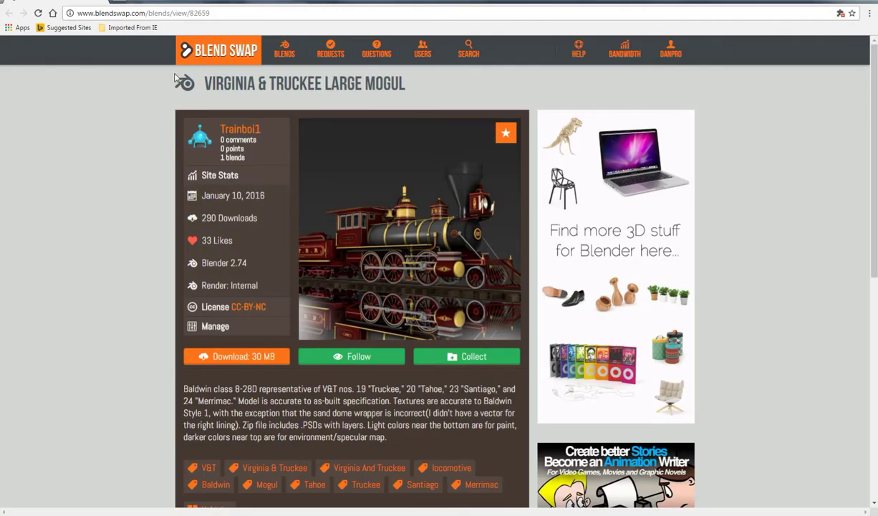
mouse_move(387, 247)
- Switch to the Blender window holding the Train Rig with custom control shapes and examine the locomotive from several angles
mouse_move(207, 514)
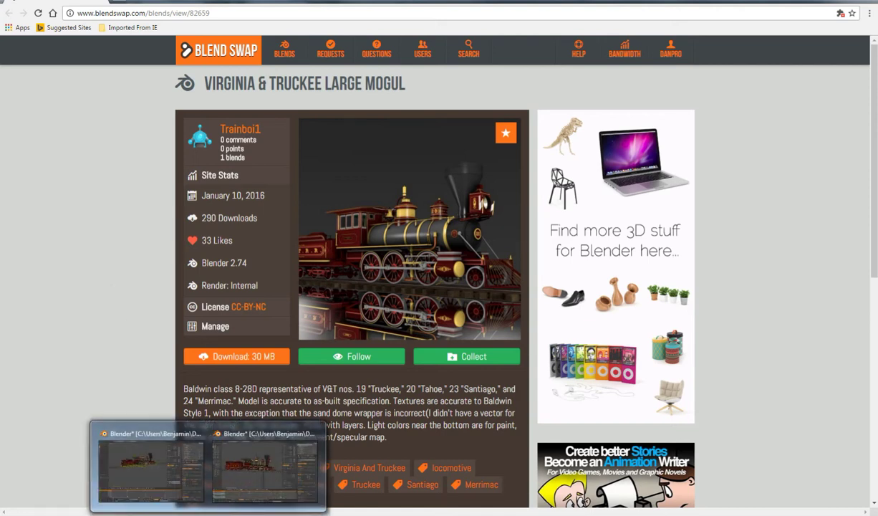
click(201, 476)
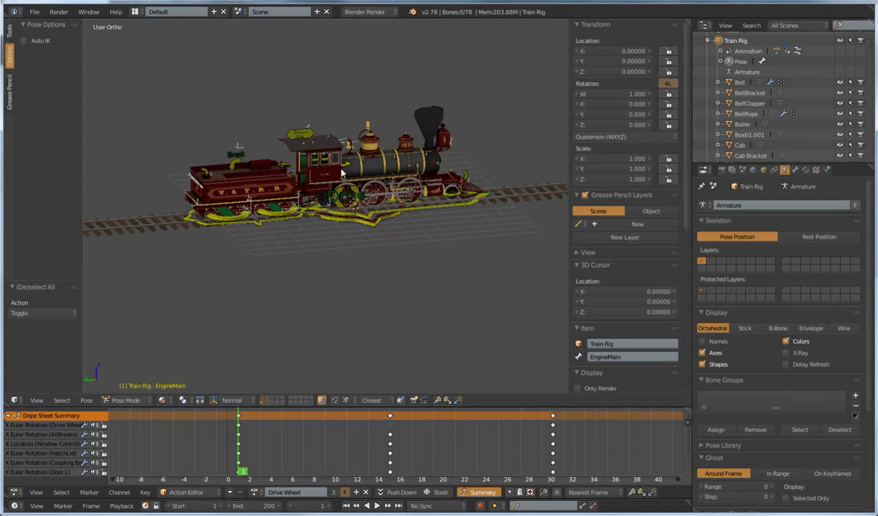
middle_drag(389, 196, 382, 224)
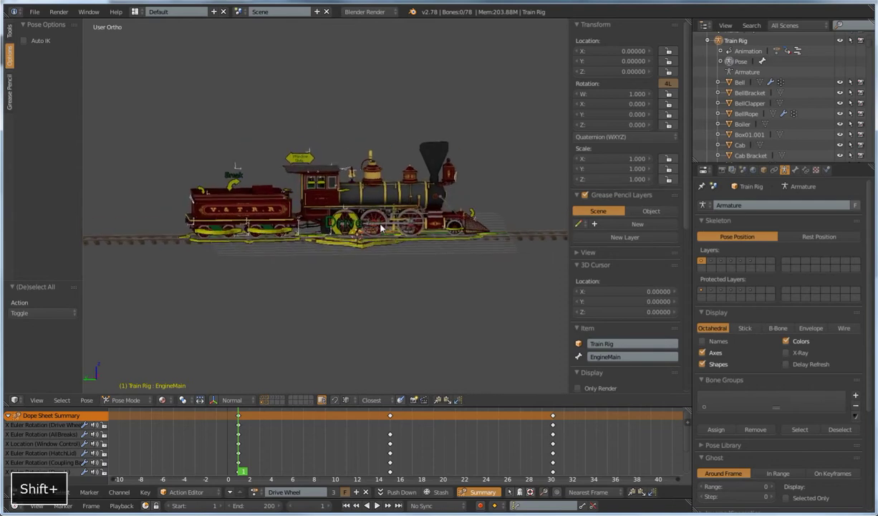
right_click(257, 203)
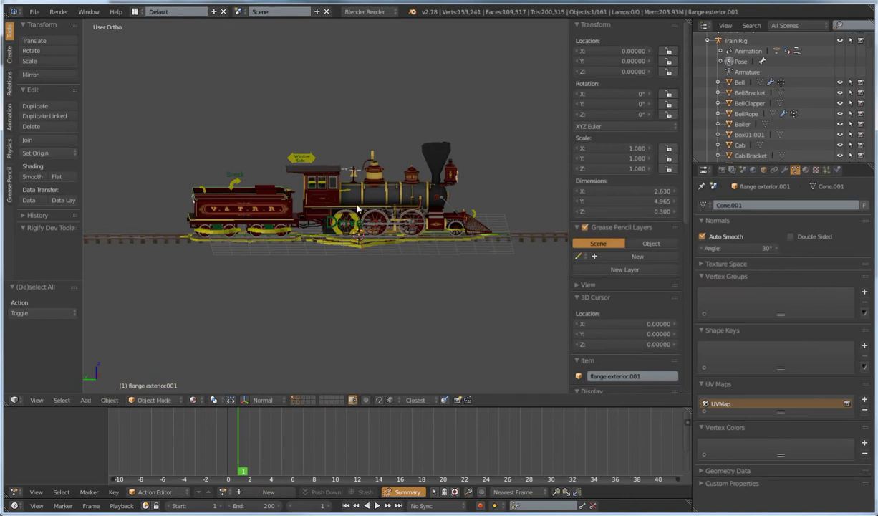
middle_drag(344, 203, 366, 233)
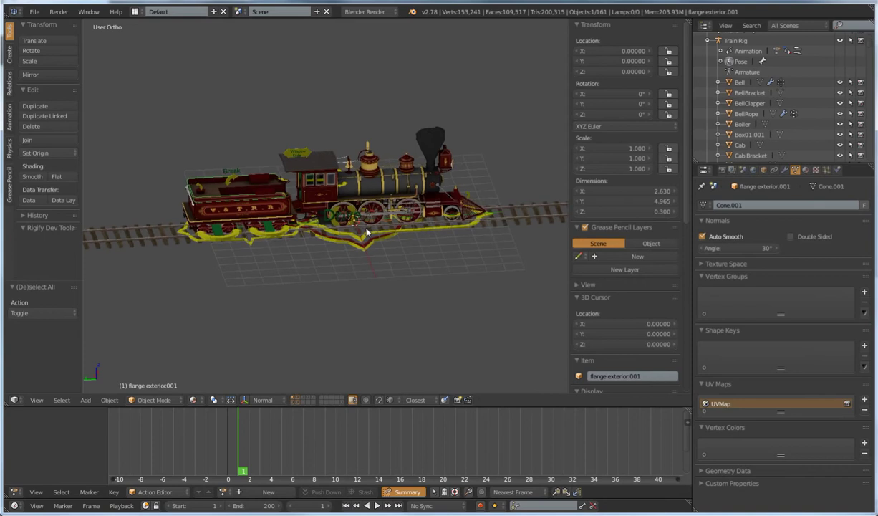
scroll(366, 232, up, 3)
- Try rotating the Drive Wheel control bone of the Train Rig
right_click(334, 220)
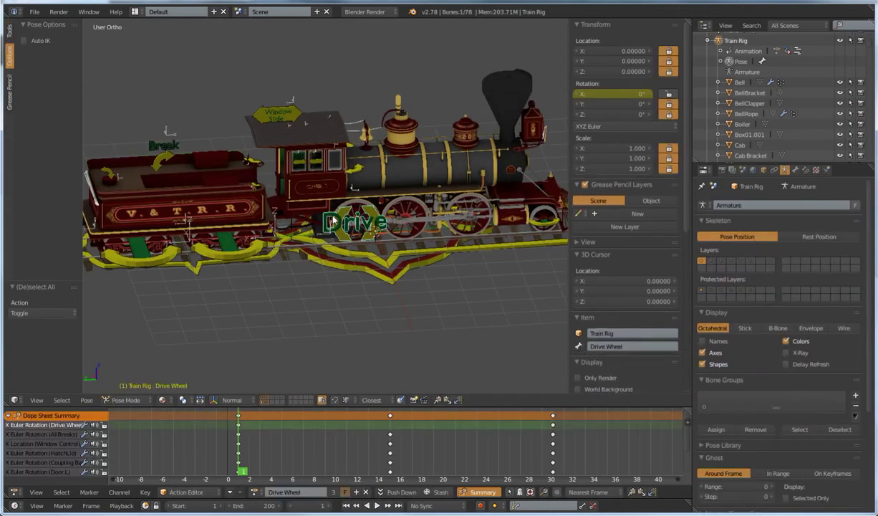
key(r)
right_click(410, 215)
- Play the Drive Wheel action to watch the rig move, stop it and return to frame 1
key(alt+a)
scroll(380, 211, down, 4)
scroll(404, 237, up, 6)
scroll(405, 237, down, 4)
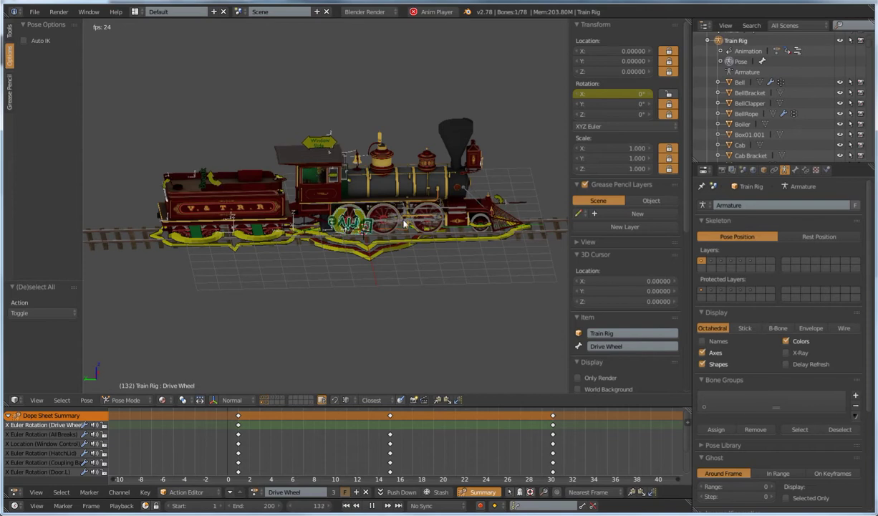
key(alt+a)
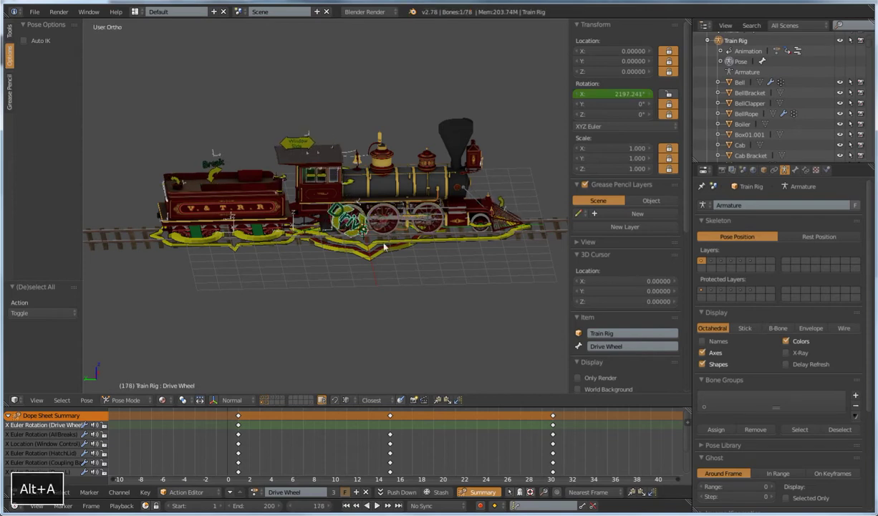
click(347, 505)
- Assign the Drive Forward action to the Train Rig and play it to watch the train run along the track
scroll(373, 331, down, 2)
middle_drag(373, 331, 388, 305)
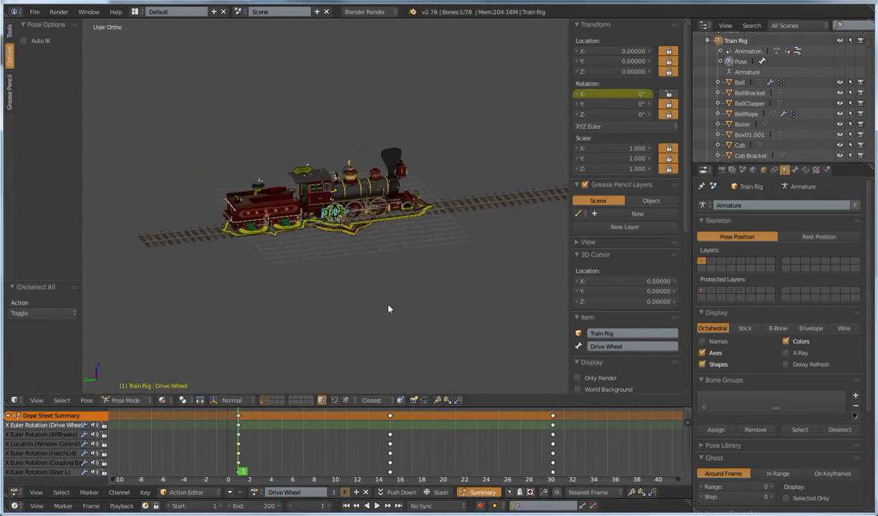
scroll(389, 304, up, 2)
scroll(390, 305, down, 1)
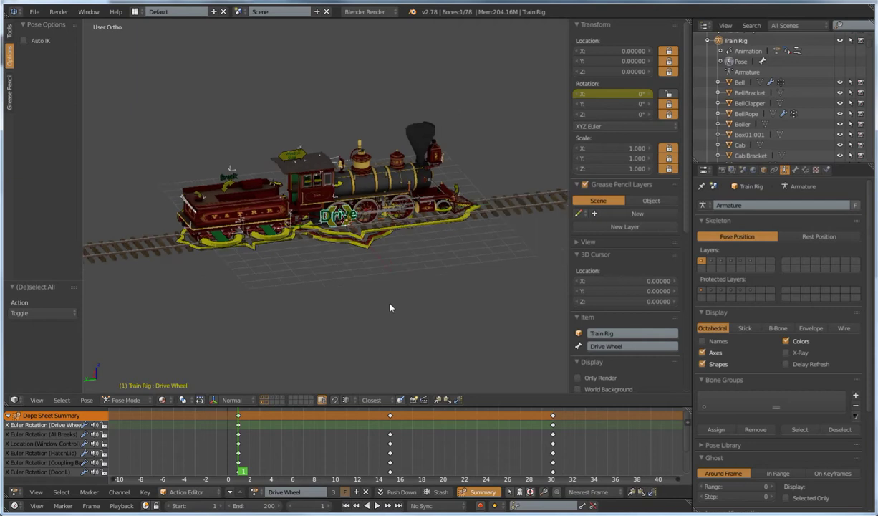
scroll(395, 224, down, 1)
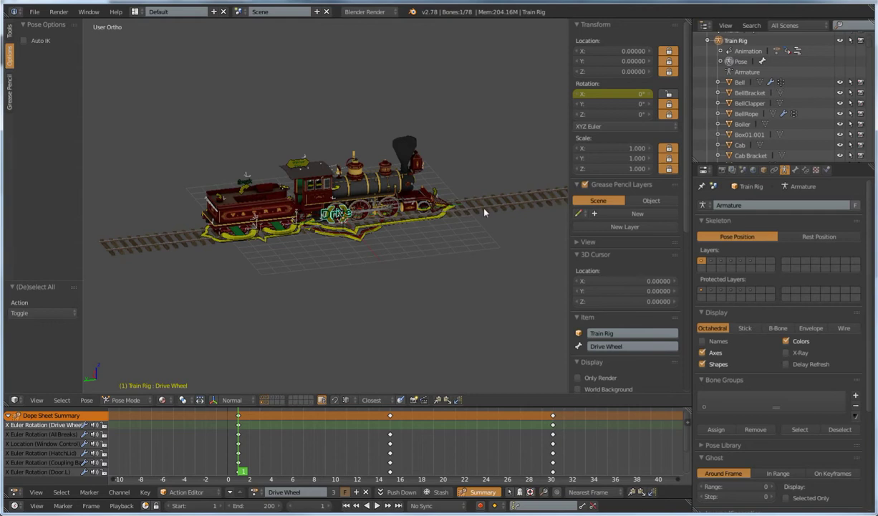
middle_drag(348, 270, 386, 271)
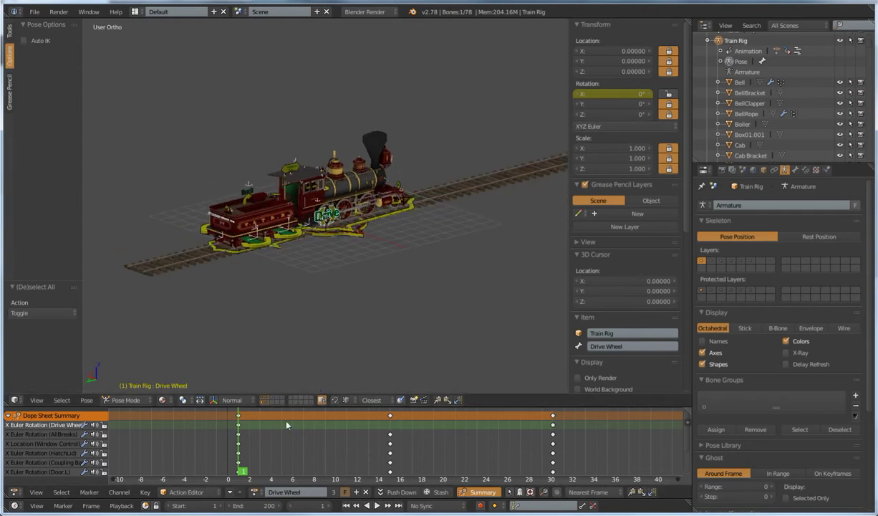
click(254, 492)
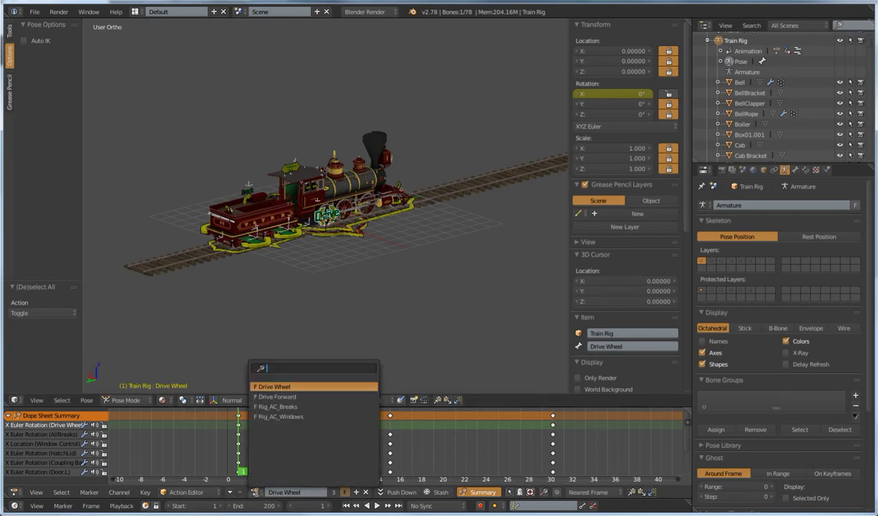
click(275, 397)
key(alt+a)
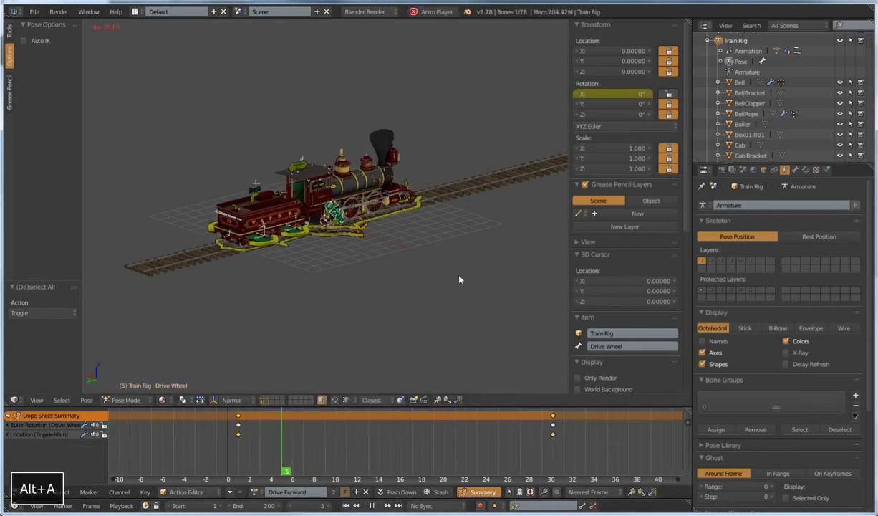
scroll(428, 272, down, 2)
scroll(431, 275, down, 1)
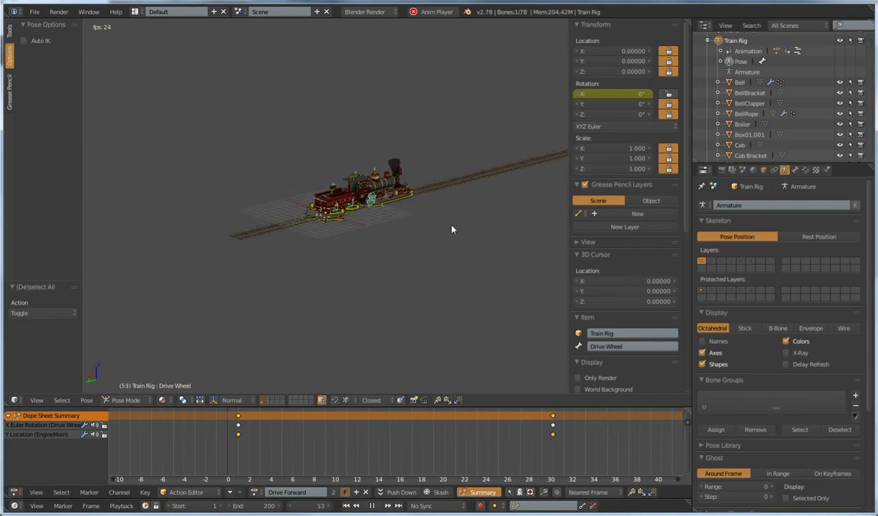
shift+middle_drag(453, 229, 427, 258)
scroll(426, 257, up, 2)
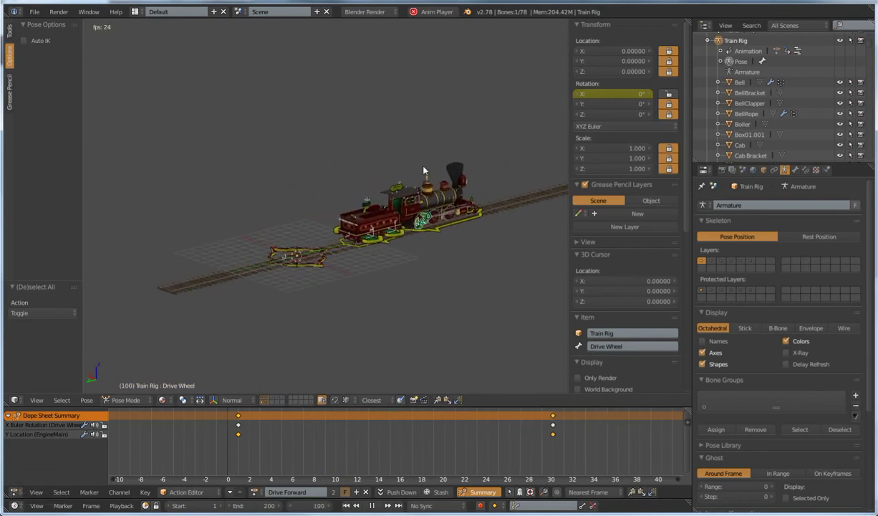
- Select the train rig together with the railway track and scale both down uniformly to about 0.078
right_click(313, 267)
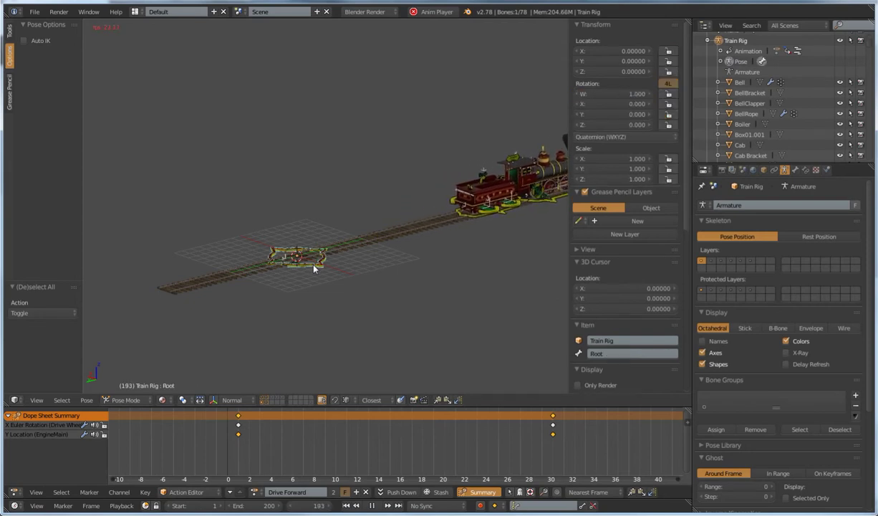
shift+right_click(235, 276)
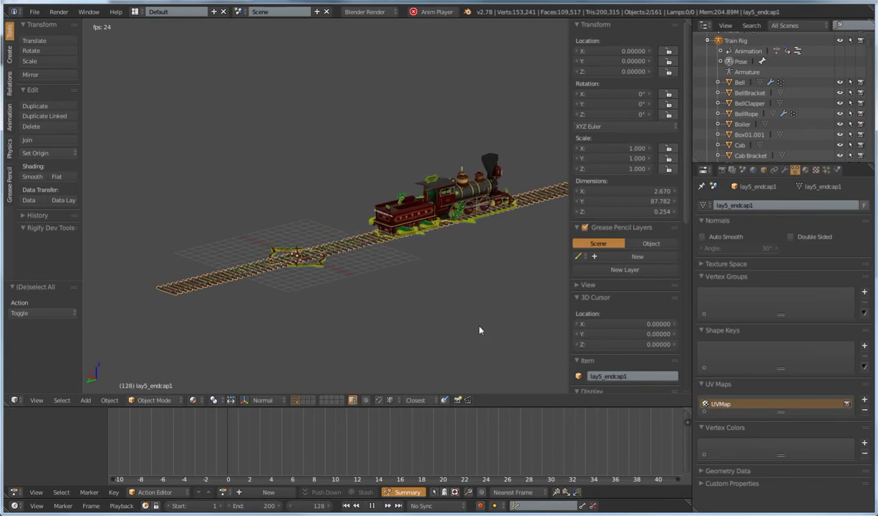
key(s)
click(342, 269)
key(s)
click(355, 278)
scroll(342, 303, up, 4)
scroll(341, 306, up, 3)
shift+middle_drag(347, 295, 341, 131)
scroll(301, 233, up, 4)
shift+middle_drag(256, 260, 428, 303)
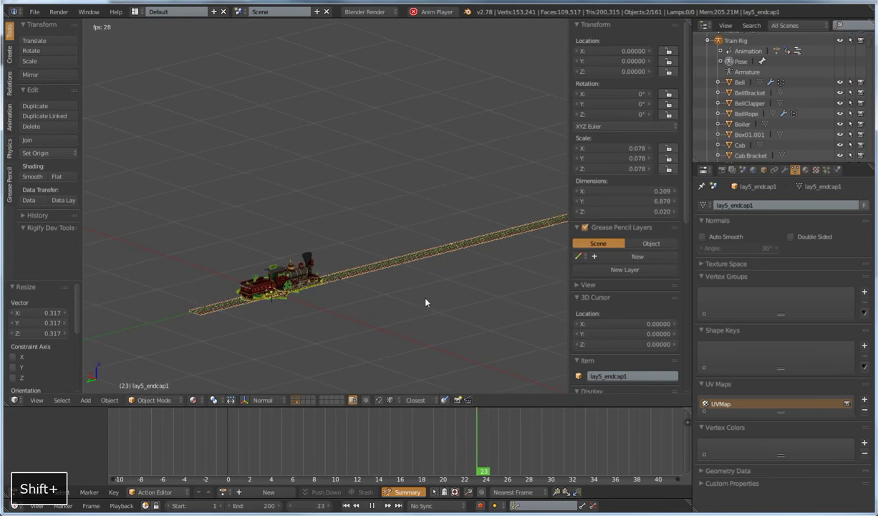
- Rotate the rig and track 207.47° about Z and move them horizontally by about 5.246 in X and -5.785 in Y
key(r)
key(z)
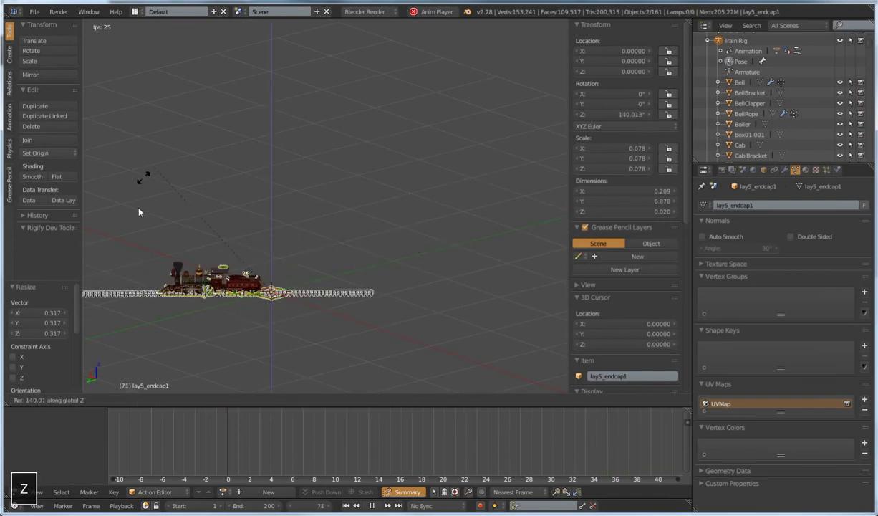
click(221, 319)
key(g)
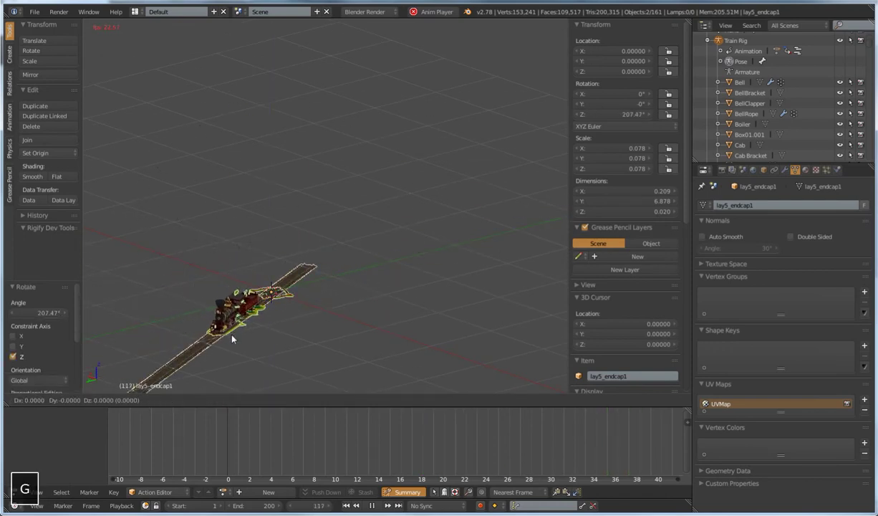
key(shift+z)
click(300, 154)
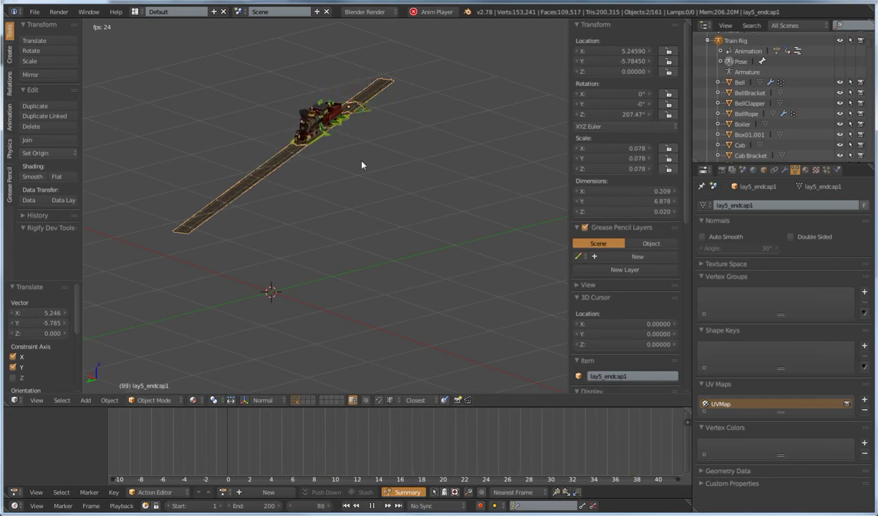
- Clear the location, rotation and scale of the rig and track, and stop playback at frame 1
key(alt+g)
key(alt+s)
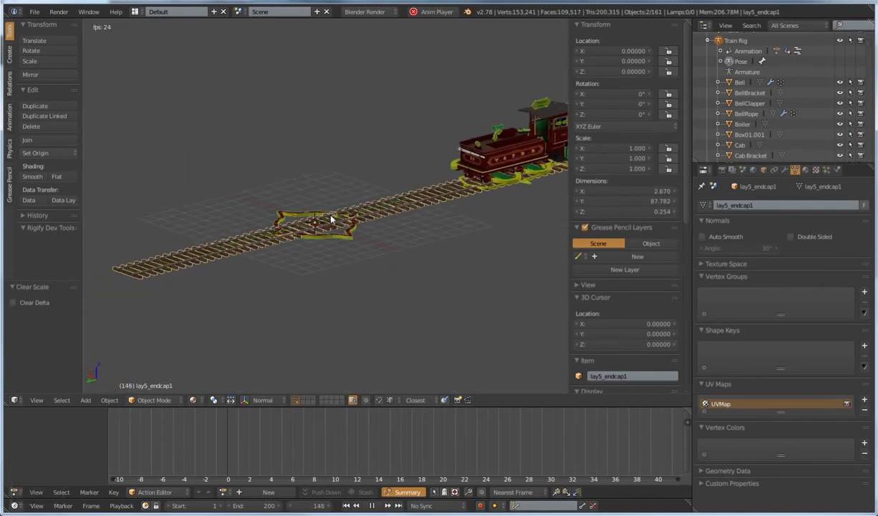
key(alt+a)
click(346, 506)
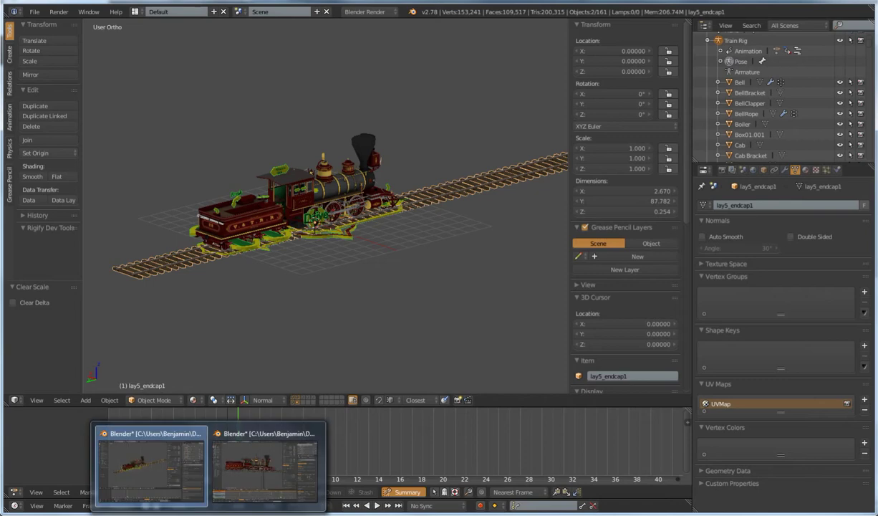
- Switch to the Blender window containing TrainRig.001 and return its animation to frame 1
click(238, 446)
scroll(345, 260, down, 3)
middle_drag(318, 263, 344, 267)
scroll(345, 268, up, 3)
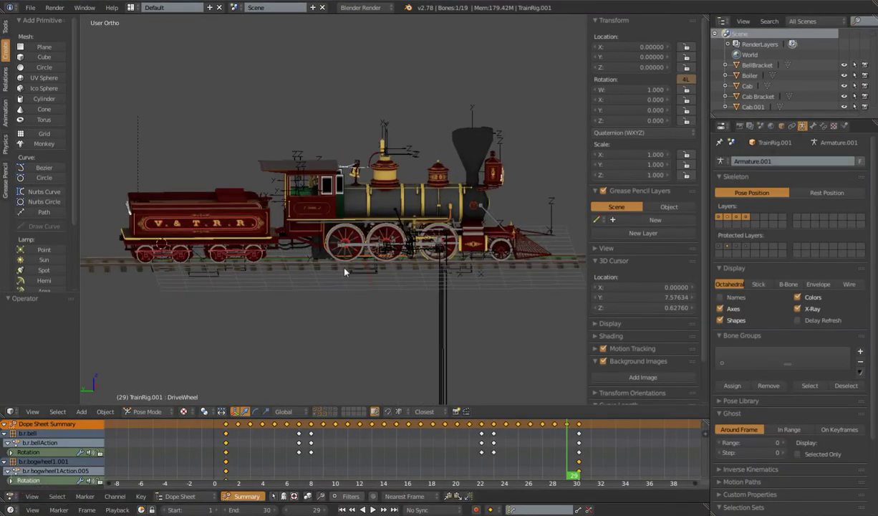
click(342, 509)
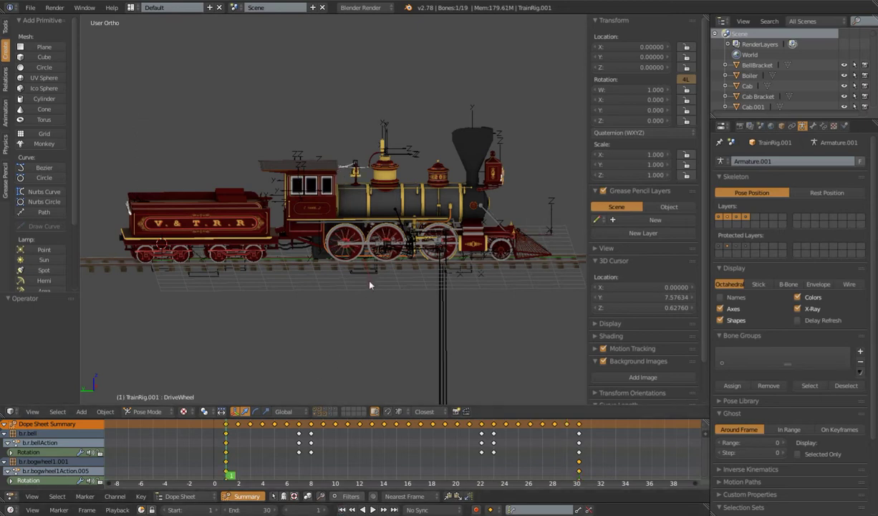
middle_drag(373, 288, 358, 292)
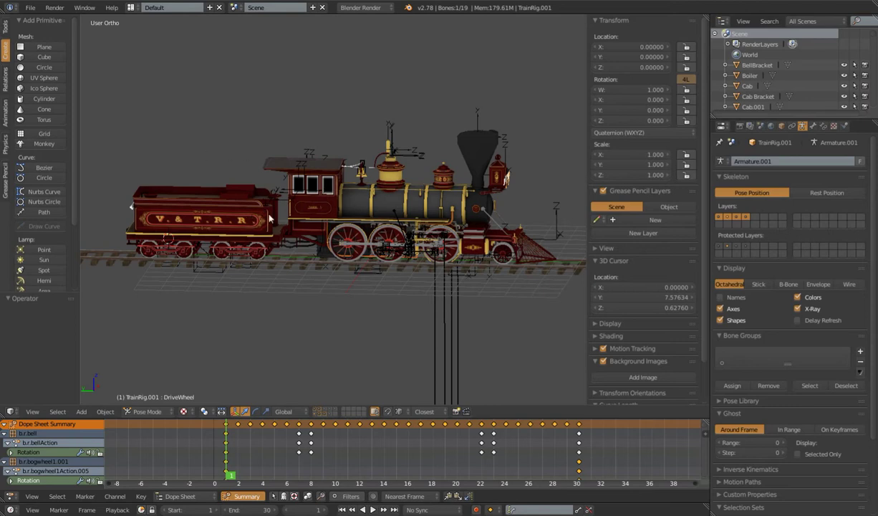
- Show only the first scene layer and select all of the train's objects on it
click(316, 411)
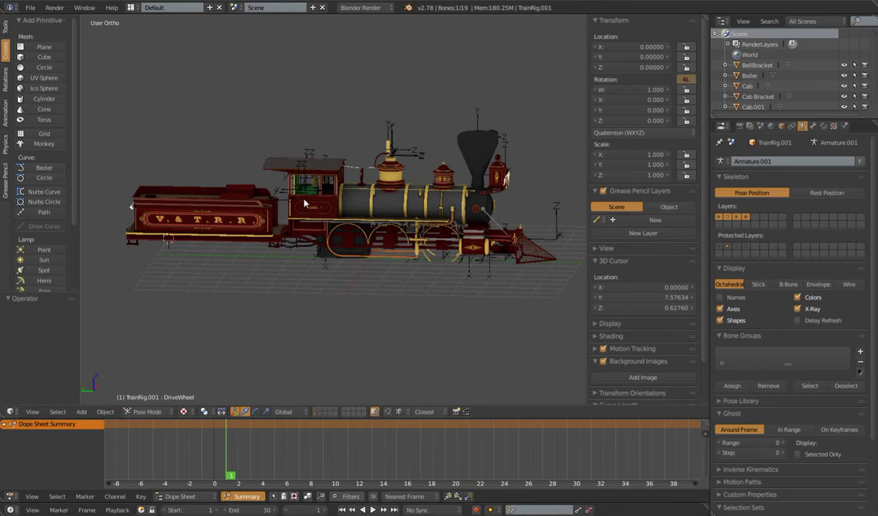
shift+middle_drag(289, 206, 486, 244)
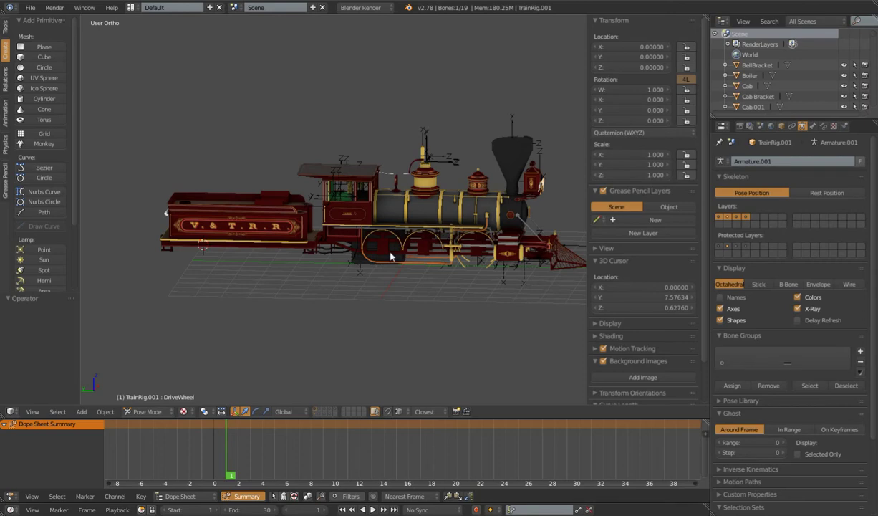
right_click(377, 215)
right_click(356, 209)
key(a)
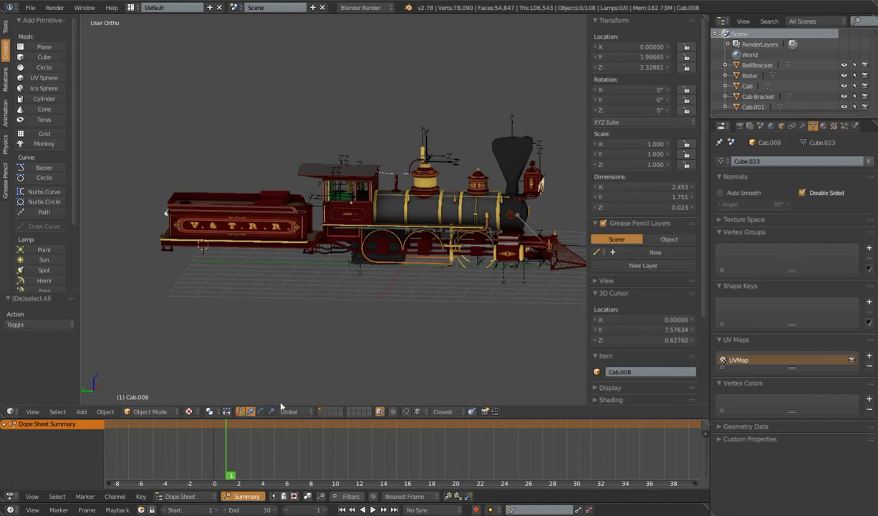
key(a)
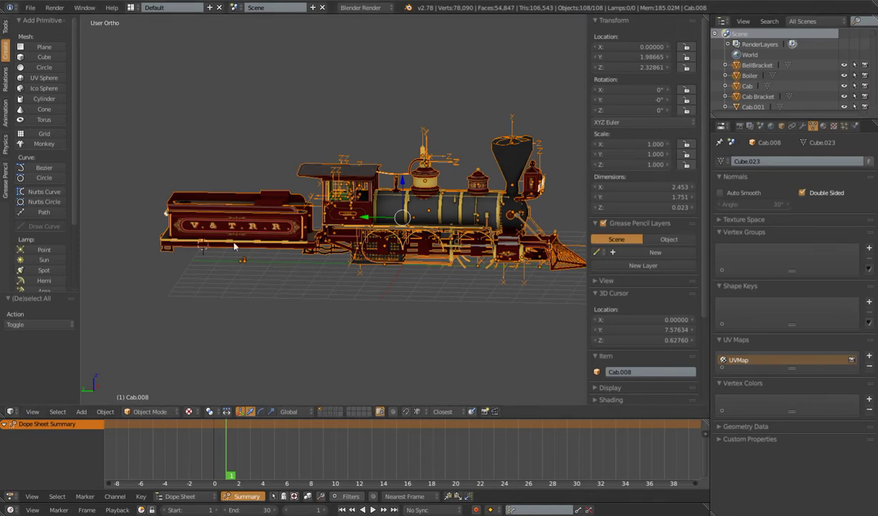
- Show only the second scene layer and select all of its objects to examine what it holds
middle_drag(234, 247, 271, 253)
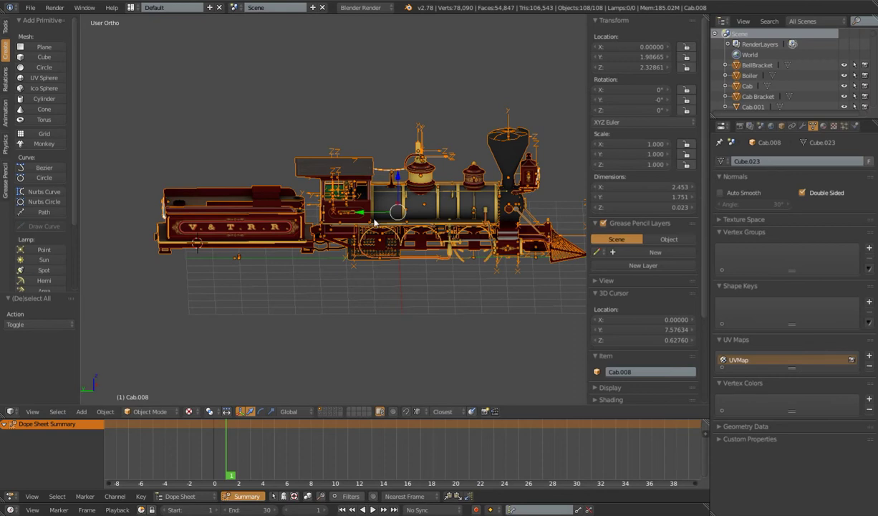
middle_drag(417, 257, 420, 257)
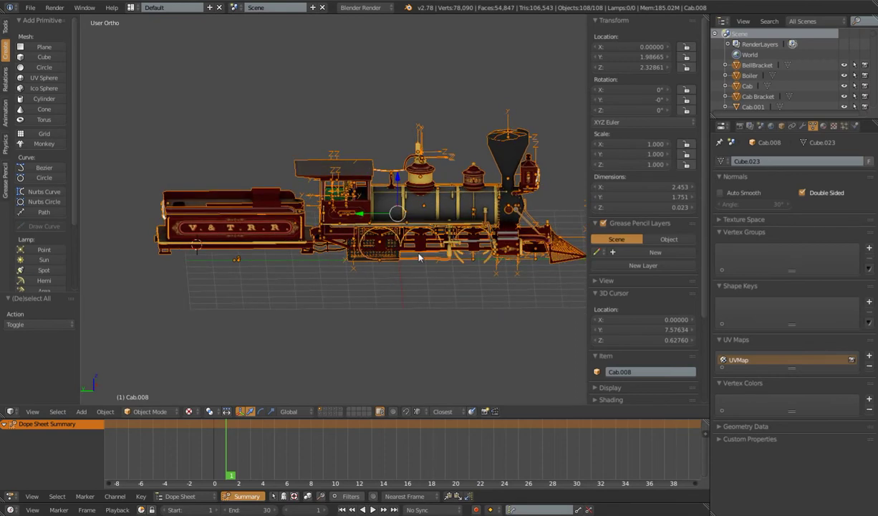
click(326, 411)
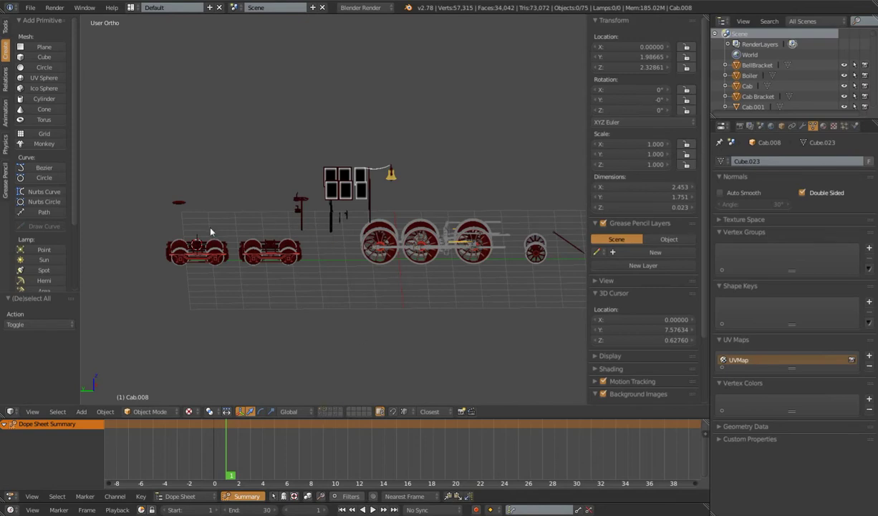
key(a)
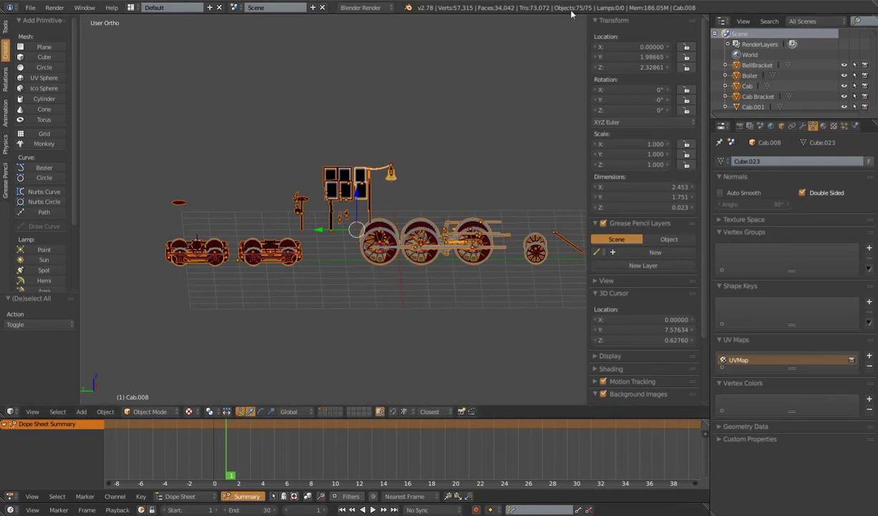
key(a)
key(a)
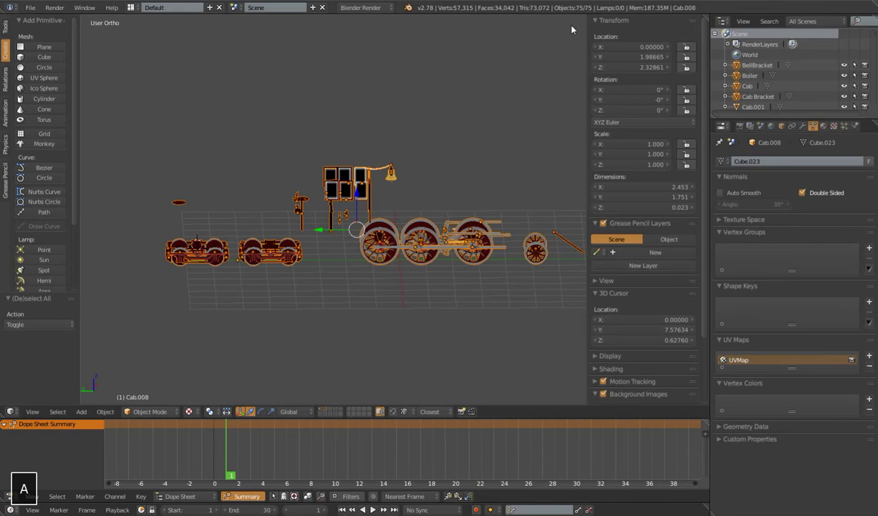
- Show all scene layers together and select every object to examine the complete train
key(shift+grave)
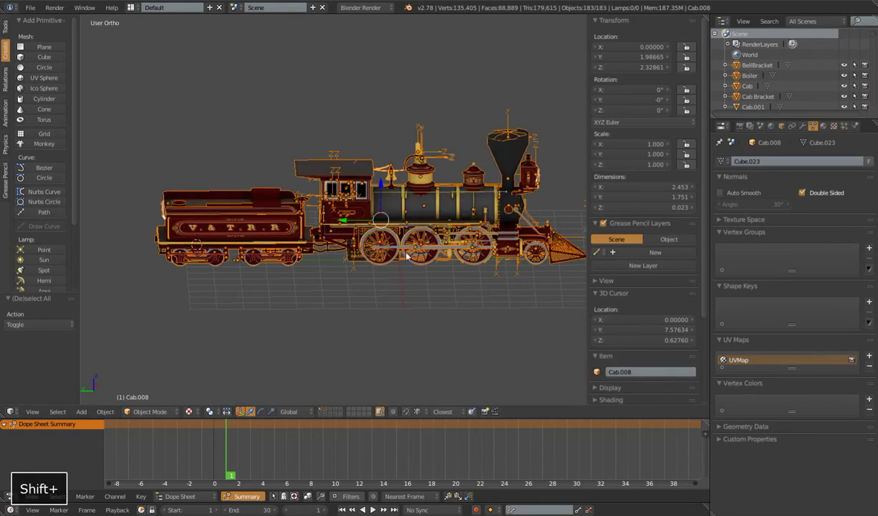
key(a)
key(a)
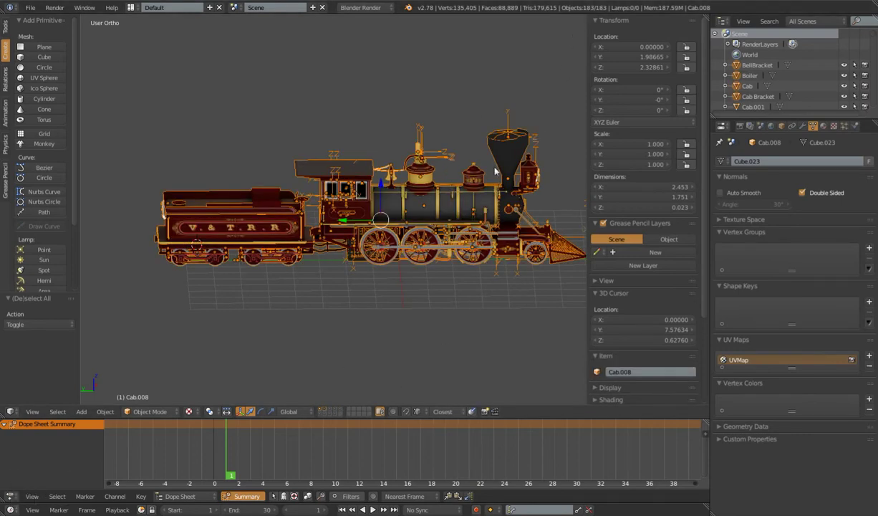
scroll(385, 210, down, 2)
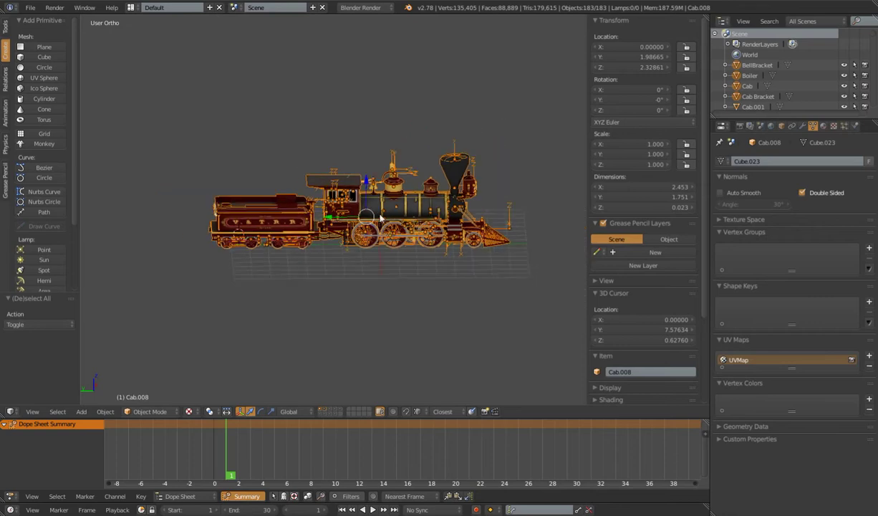
scroll(381, 217, up, 3)
scroll(378, 220, down, 1)
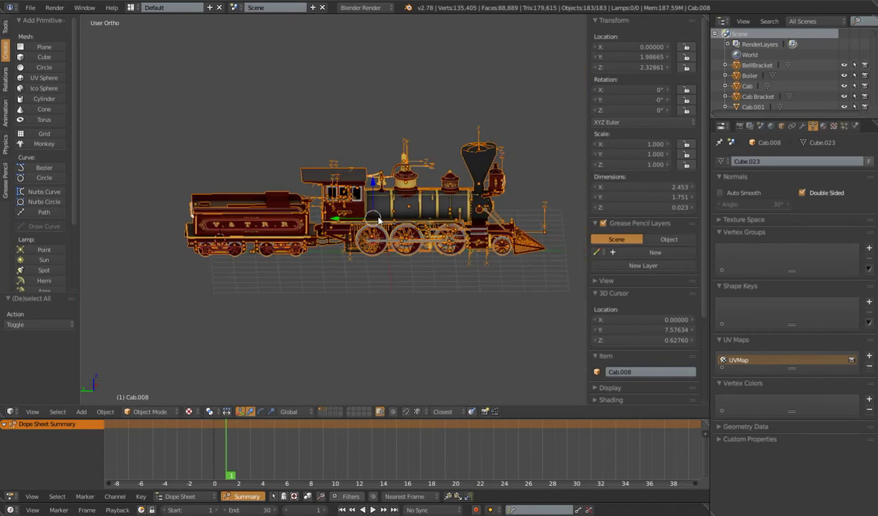
scroll(379, 220, up, 2)
scroll(376, 222, down, 1)
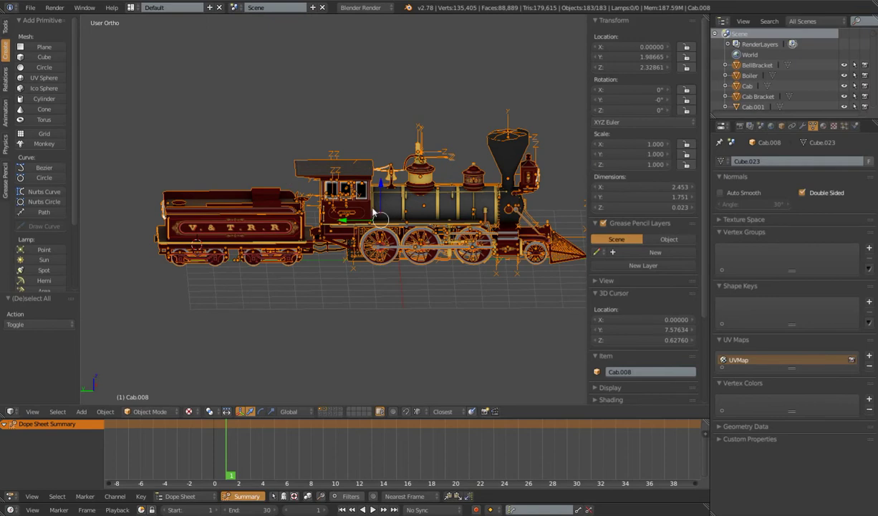
- Show only the first scene layer again
click(320, 413)
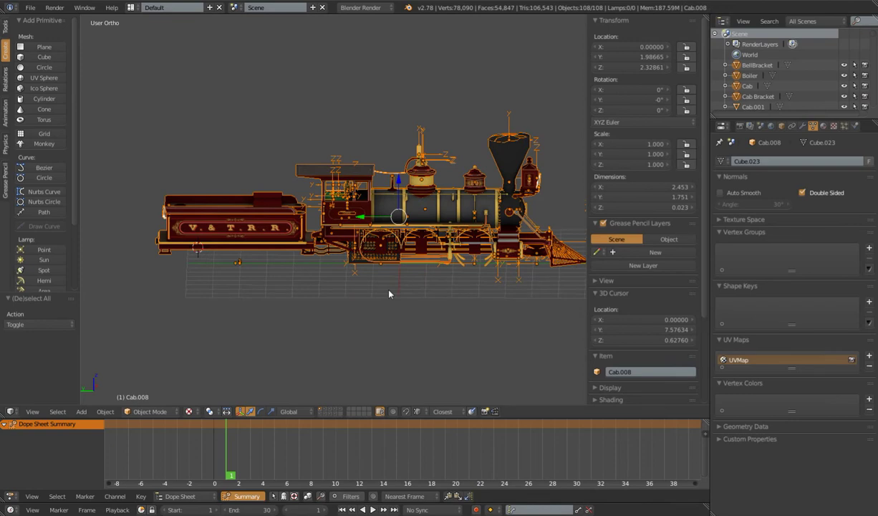
mouse_move(389, 294)
shift+middle_down()
mouse_move(390, 303)
mouse_move(399, 291)
shift+middle_up()
scroll(391, 299, down, 3)
scroll(400, 251, up, 2)
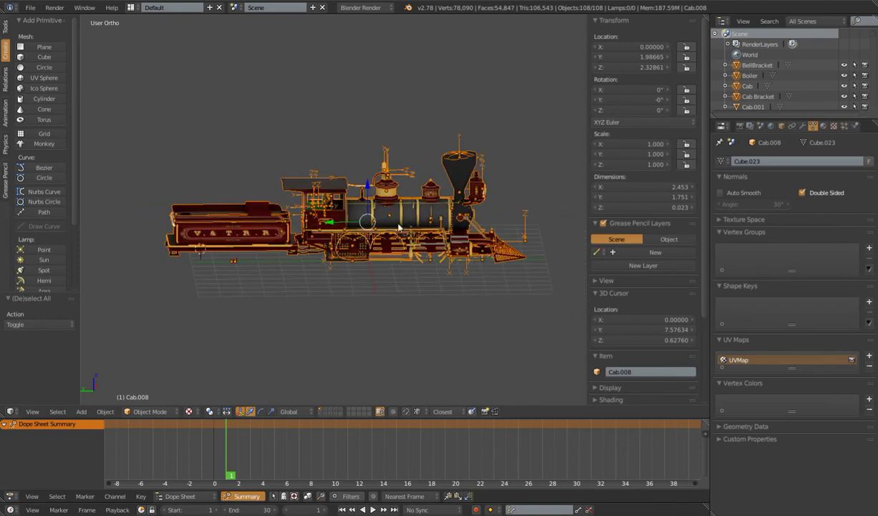
- Examine the locomotive's separate parts by selecting the boiler, headlight, drain empty and cab individually
right_click(416, 220)
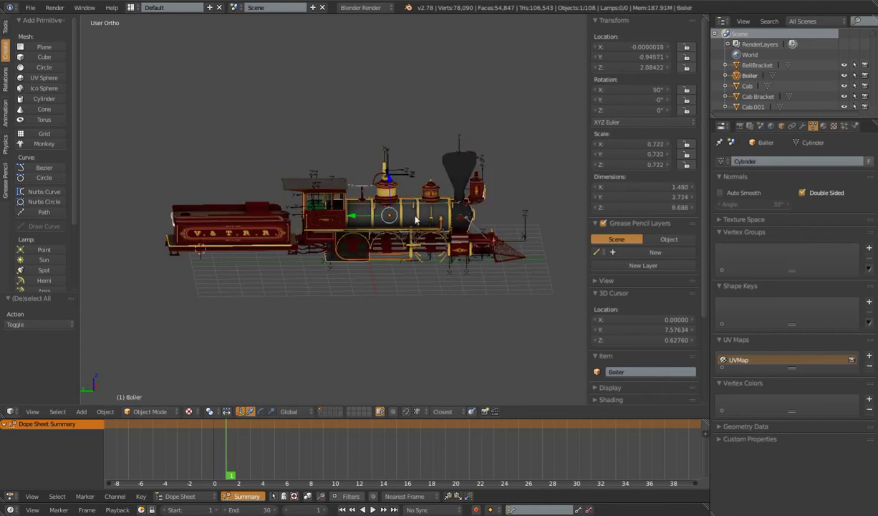
right_click(439, 171)
right_click(454, 182)
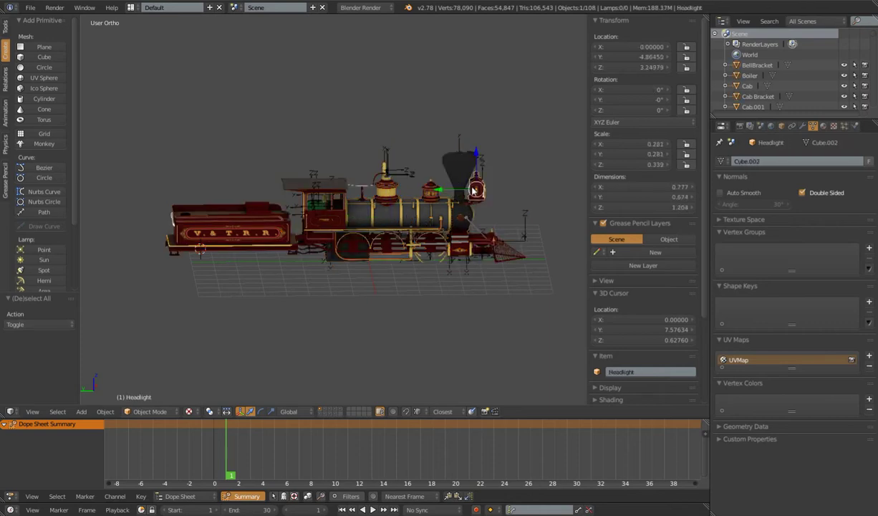
right_click(456, 231)
right_click(454, 233)
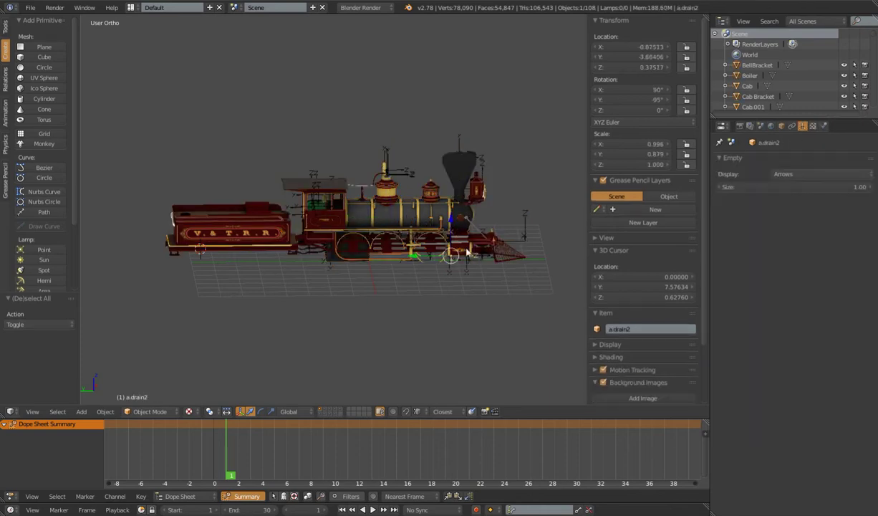
right_click(323, 220)
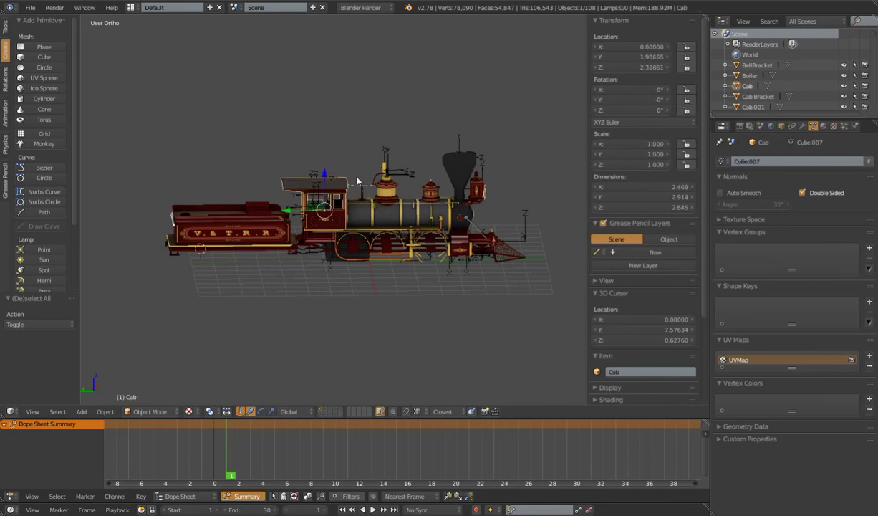
- Examine the parts along the boiler, front end and frame of the locomotive by selecting them one by one
right_click(368, 220)
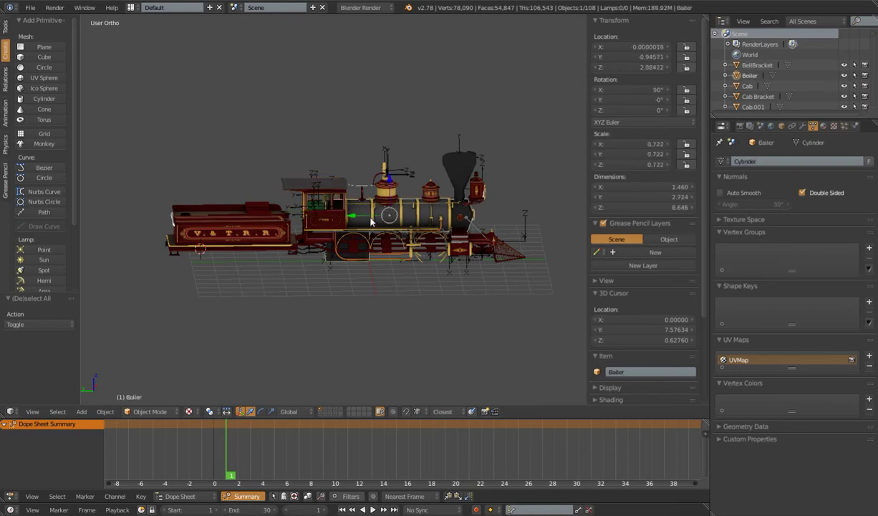
right_click(431, 211)
right_click(443, 235)
right_click(447, 206)
right_click(452, 185)
right_click(451, 209)
right_click(496, 245)
right_click(429, 234)
right_click(481, 236)
right_click(402, 221)
right_click(348, 248)
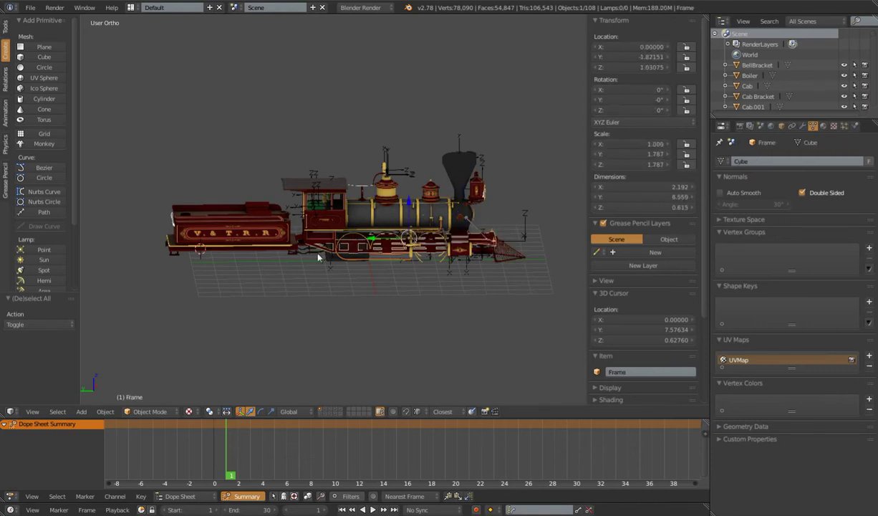
- Examine the tender's separate parts by selecting them individually, including the tool box on top
right_click(316, 221)
right_click(256, 232)
right_click(233, 206)
right_click(266, 209)
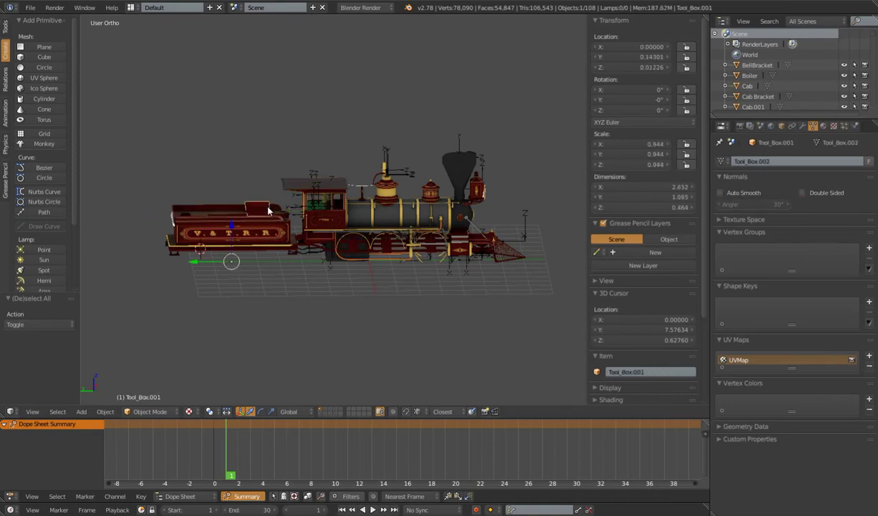
- Make the cab the active object and select all of the train's objects on the first layer
right_click(315, 188)
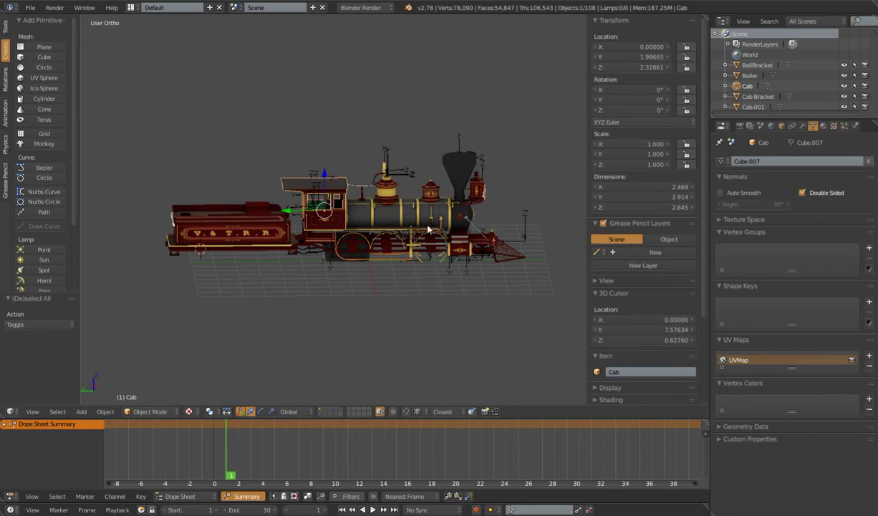
scroll(427, 228, down, 2)
key(a)
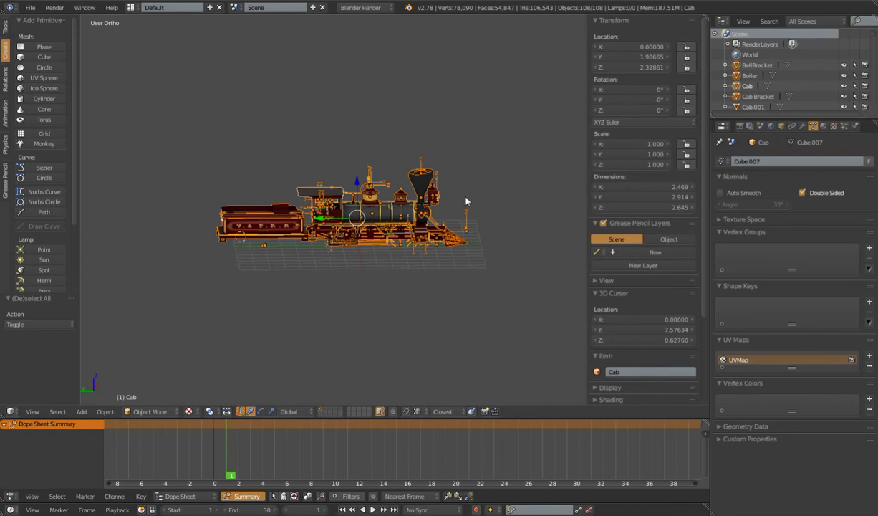
- Try clearing the location, rotation and scale of all the selected train objects and examine the parts
key(alt+g)
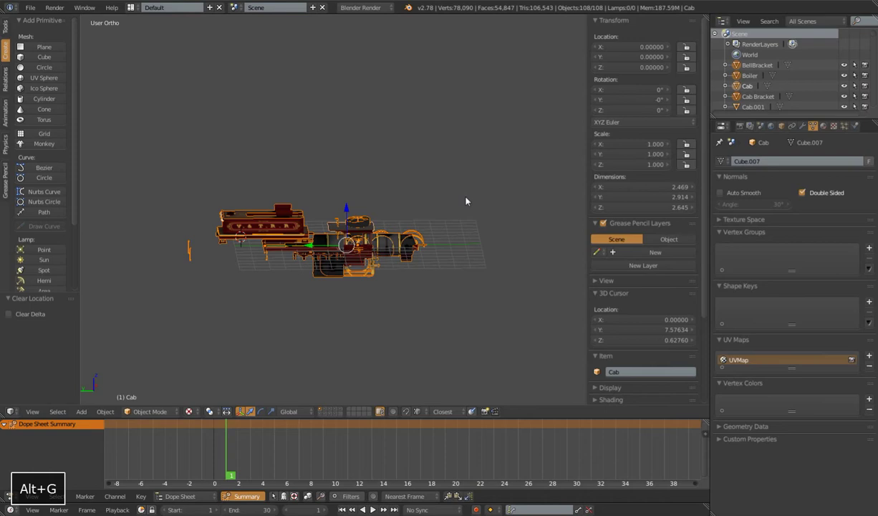
key(alt+r)
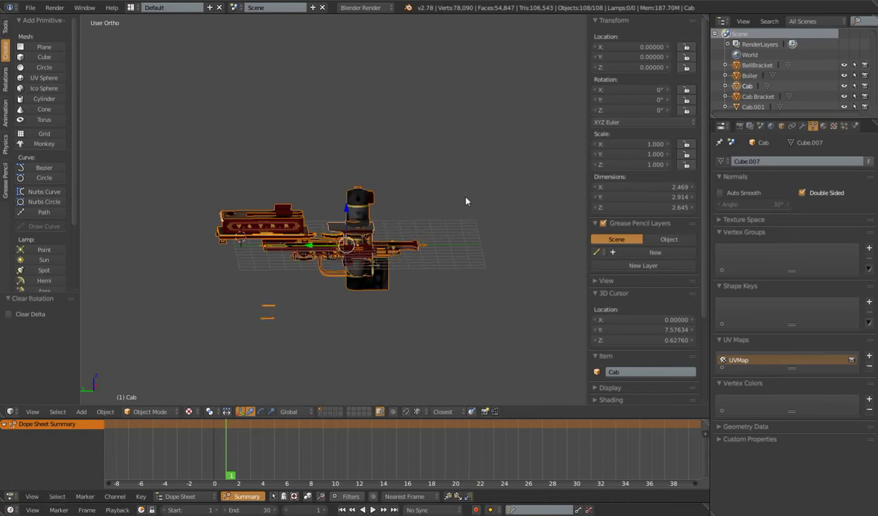
key(alt+s)
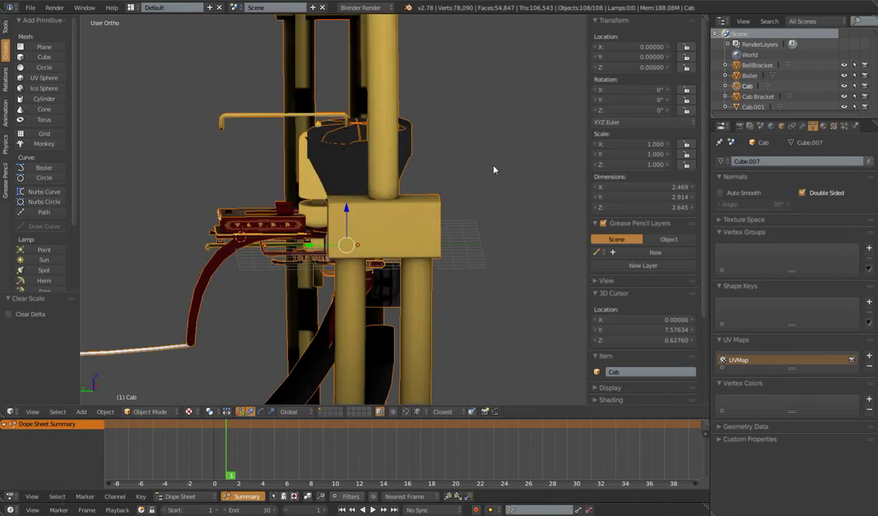
scroll(398, 219, down, 6)
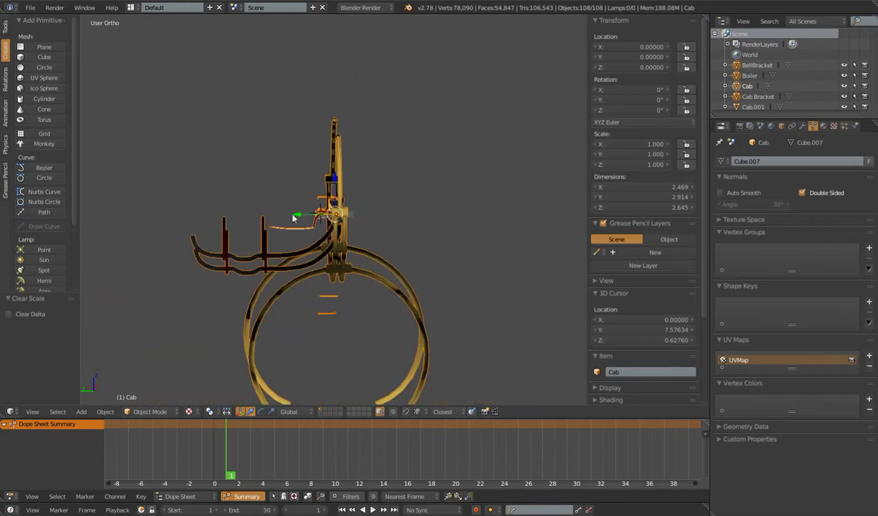
scroll(375, 242, up, 8)
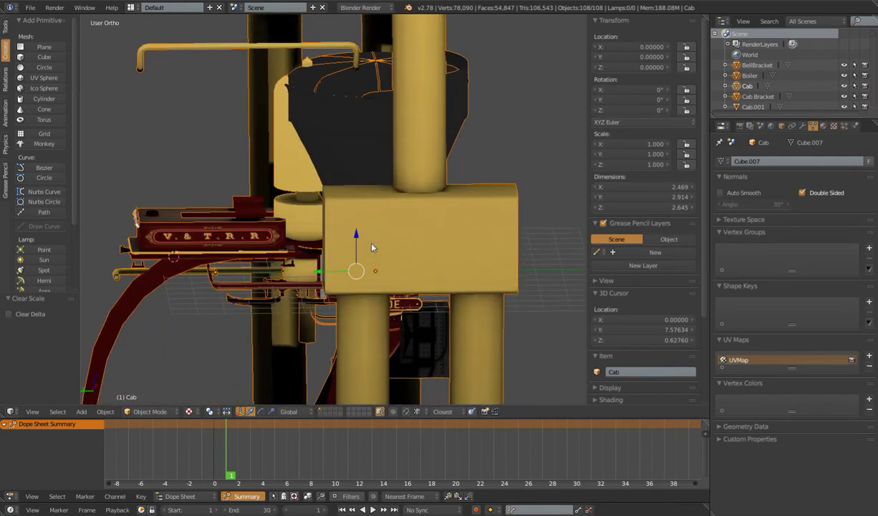
scroll(373, 224, down, 7)
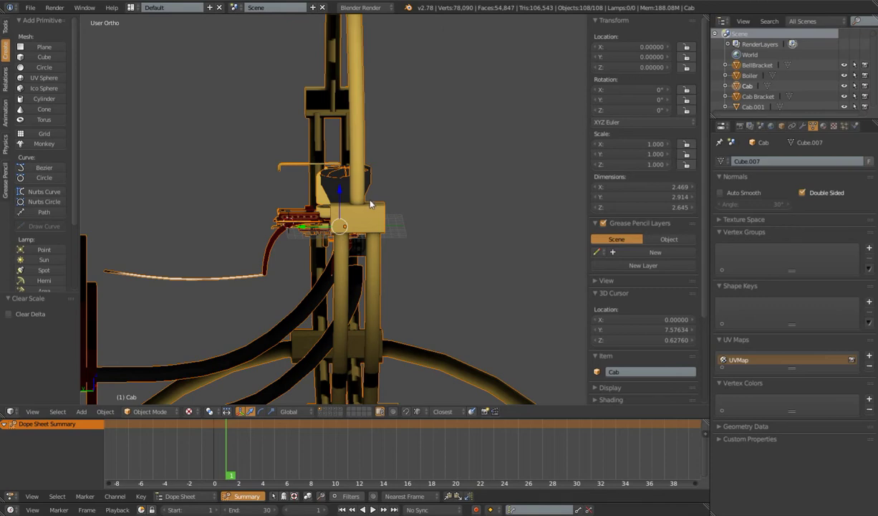
- Undo the clearing of the train objects' scale, rotation and location
key(ctrl+z)
key(ctrl+z)
key(ctrl+z)
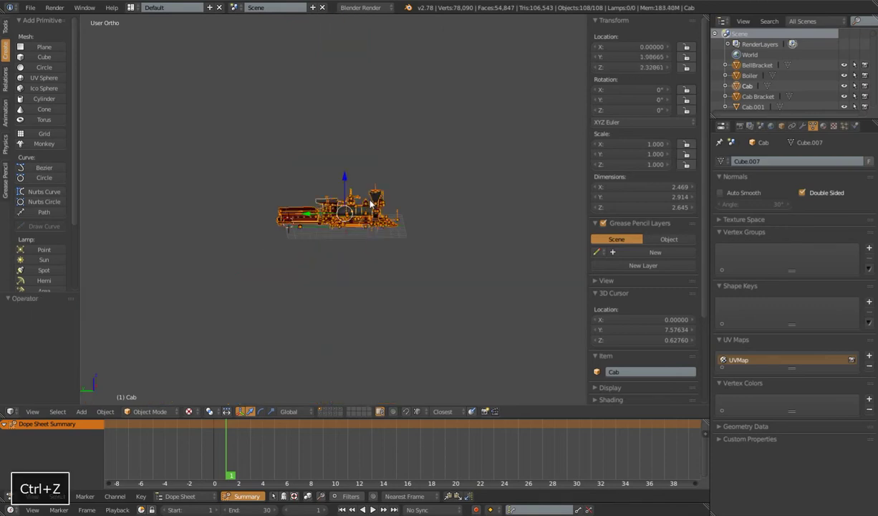
scroll(385, 247, up, 5)
scroll(385, 246, up, 3)
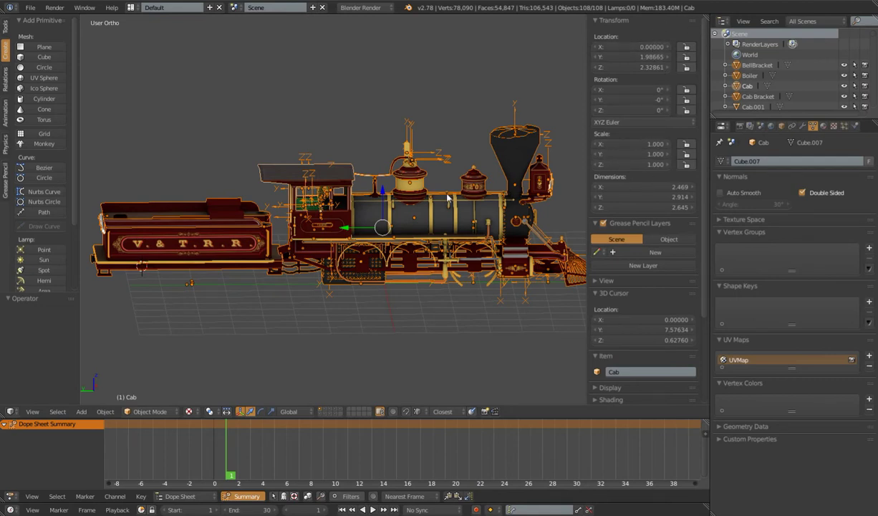
- Clear the parenting of all selected train objects with Clear and Keep Transformation
scroll(435, 216, down, 2)
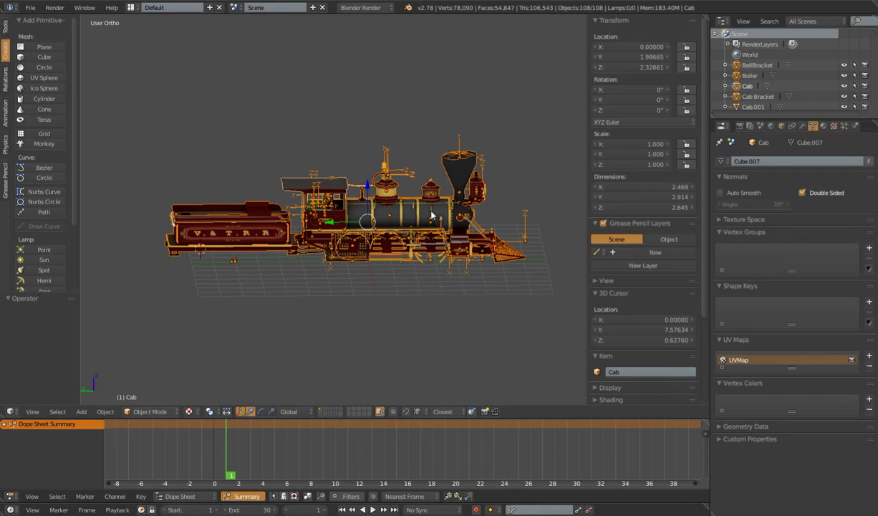
key(alt+p)
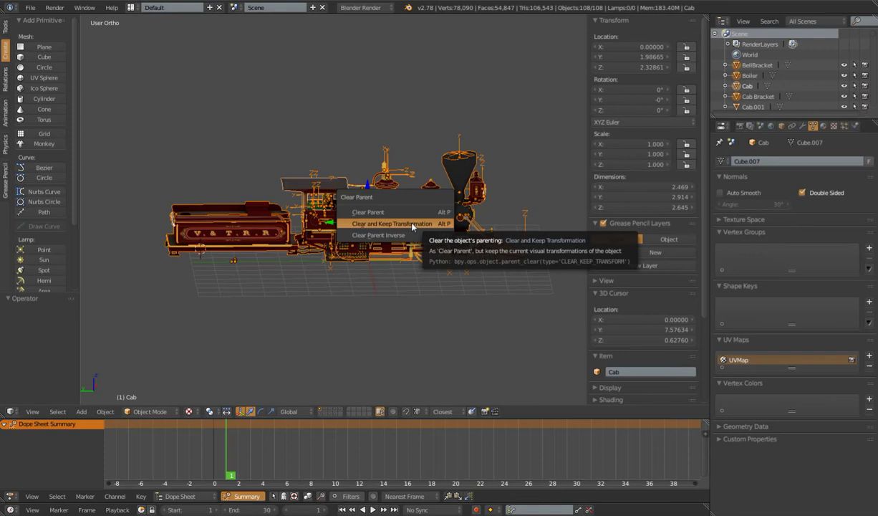
click(412, 227)
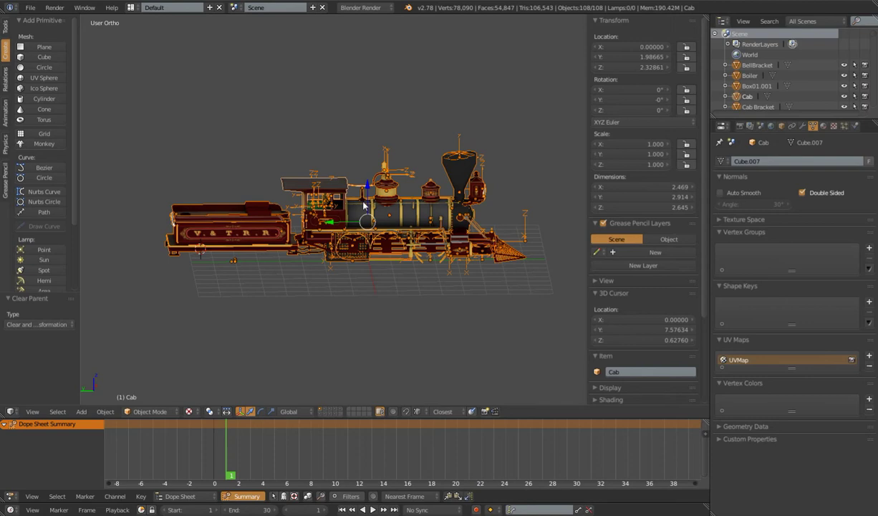
- Apply the location, rotation and scale of all selected train objects
key(ctrl+a)
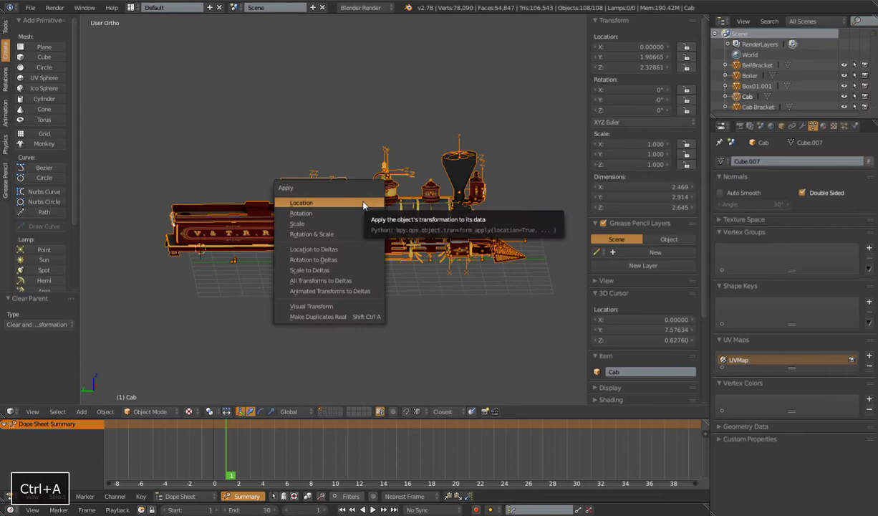
click(363, 204)
click(8, 326)
click(9, 340)
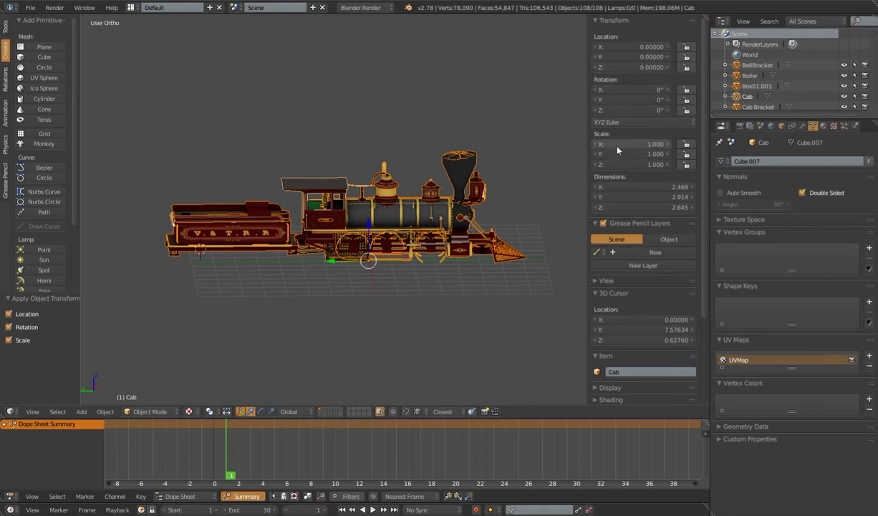
scroll(404, 223, down, 1)
scroll(403, 222, down, 1)
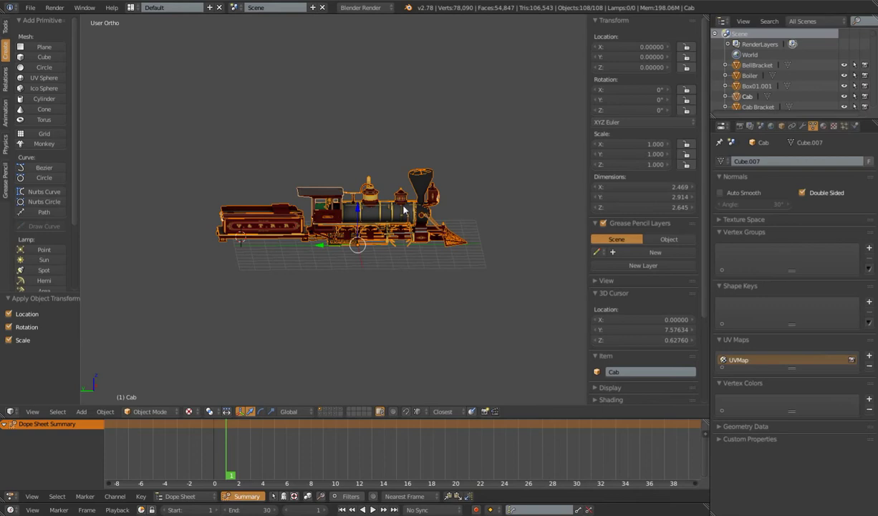
- Clear the rotation and scale of all train objects after applying their transforms
key(a)
key(a)
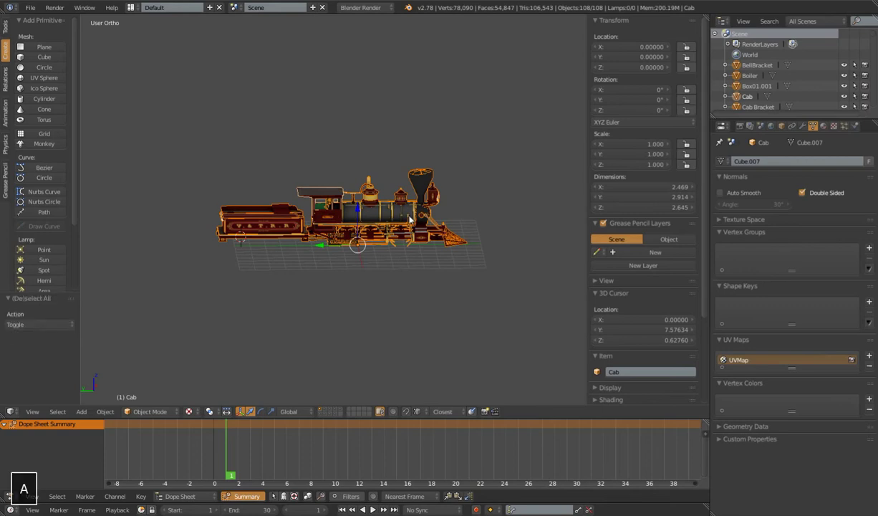
key(alt+r)
key(alt+s)
- Move the boiler, the cab and the running board individually away from the rest of the train
right_click(383, 215)
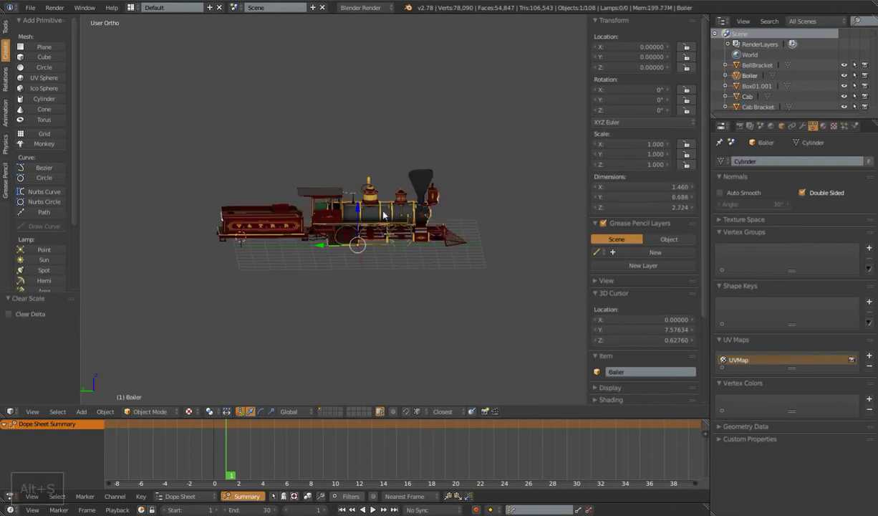
right_click(370, 207)
key(g)
click(453, 172)
right_click(326, 199)
key(g)
click(300, 146)
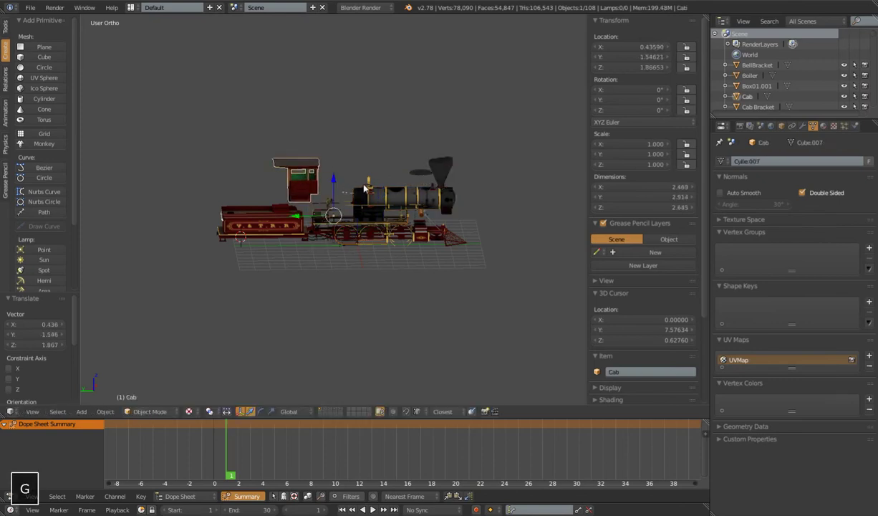
right_click(354, 225)
key(g)
click(353, 272)
right_click(348, 235)
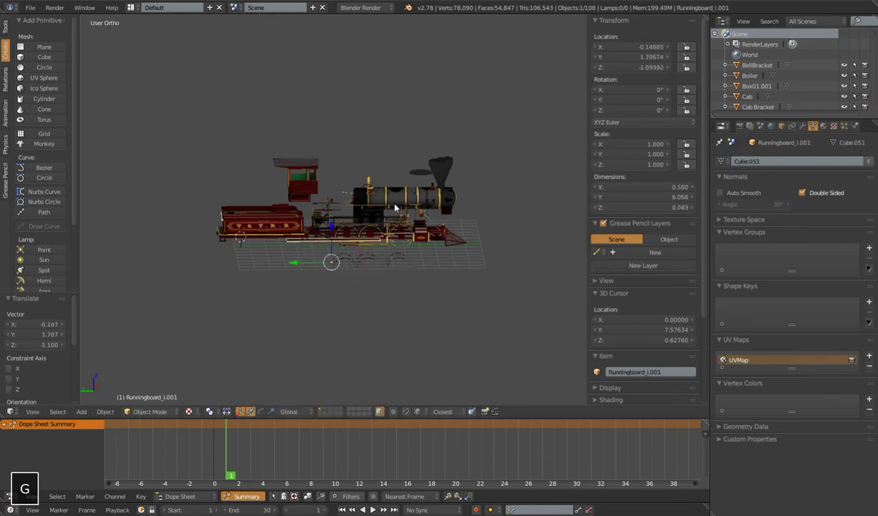
- Clear the location, rotation and scale of all train objects to reassemble the train
key(a)
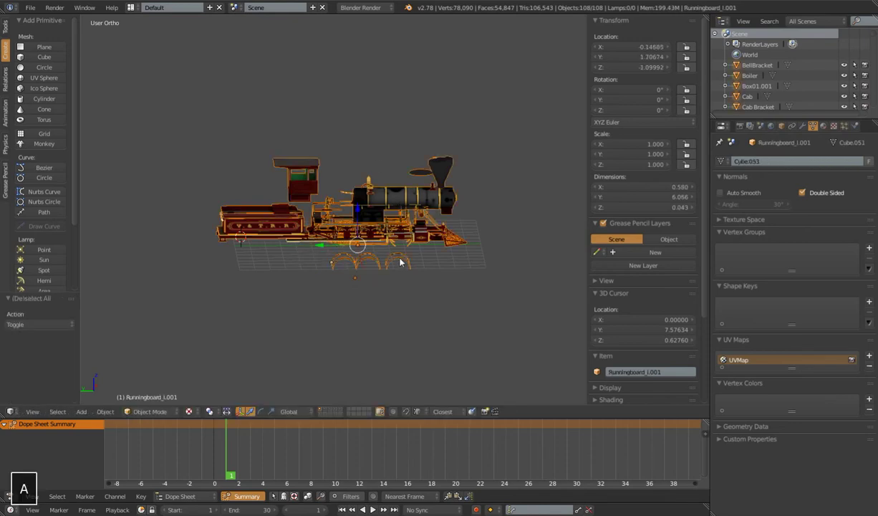
key(alt+r)
key(alt+s)
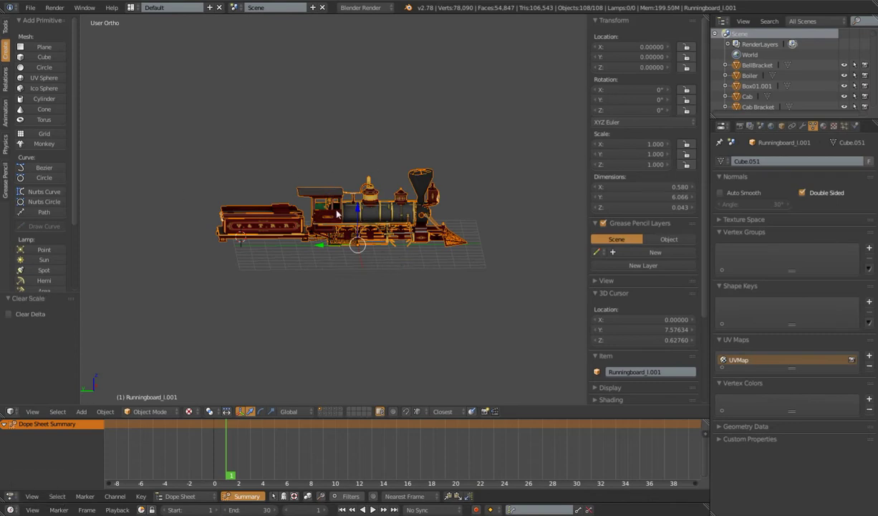
scroll(386, 285, up, 5)
scroll(386, 279, down, 3)
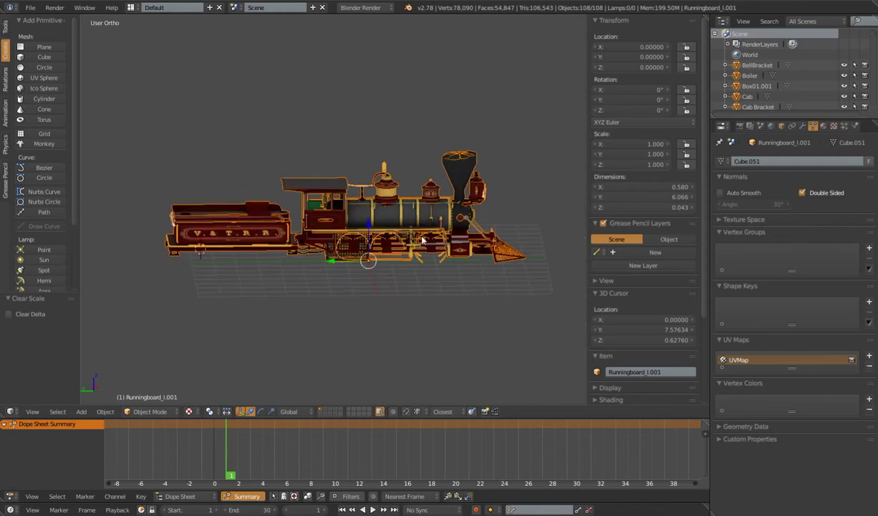
- Select the boiler and the tender shell sides in turn to check their origin points
right_click(366, 223)
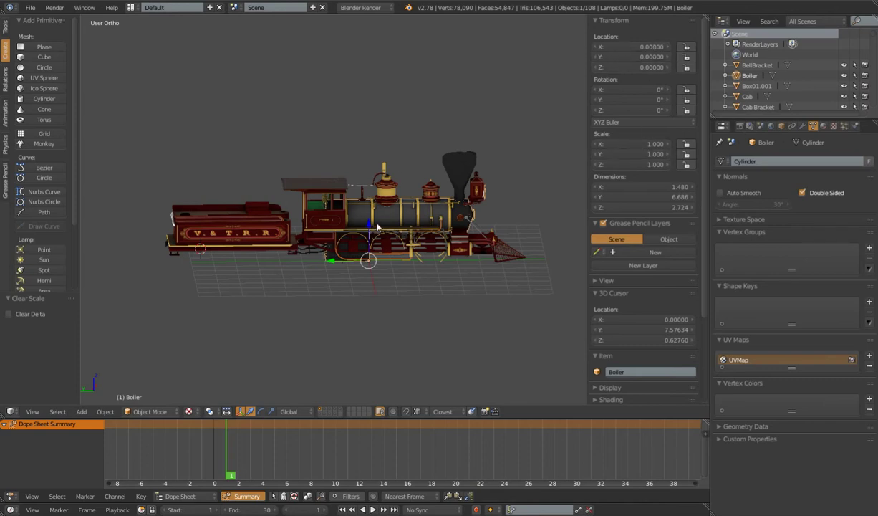
middle_drag(379, 246, 355, 231)
right_click(252, 226)
shift+middle_drag(252, 230, 330, 220)
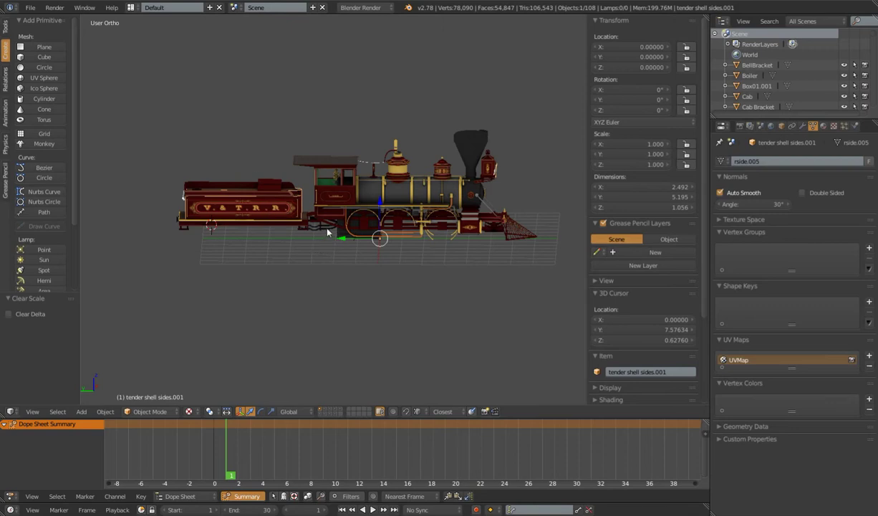
shift+middle_drag(387, 230, 388, 232)
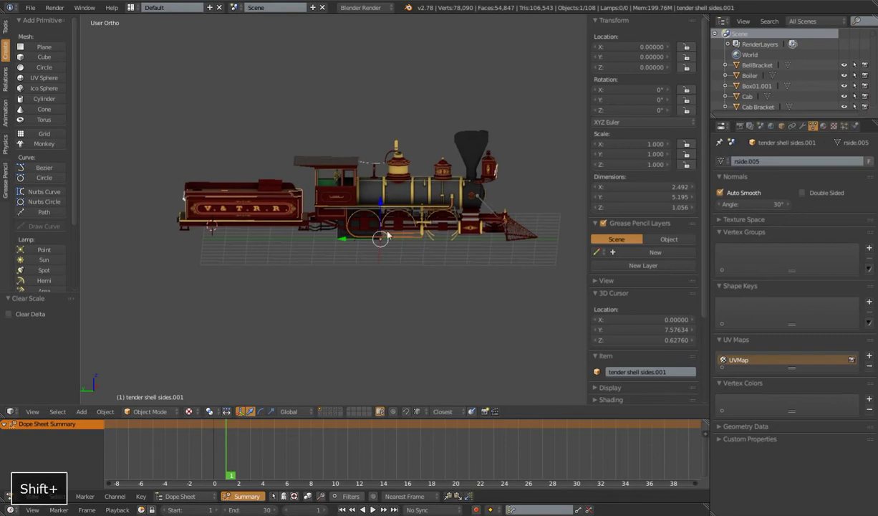
- Try rotating the tool box on top of the tender about its origin
scroll(386, 235, up, 2)
right_click(259, 159)
key(r)
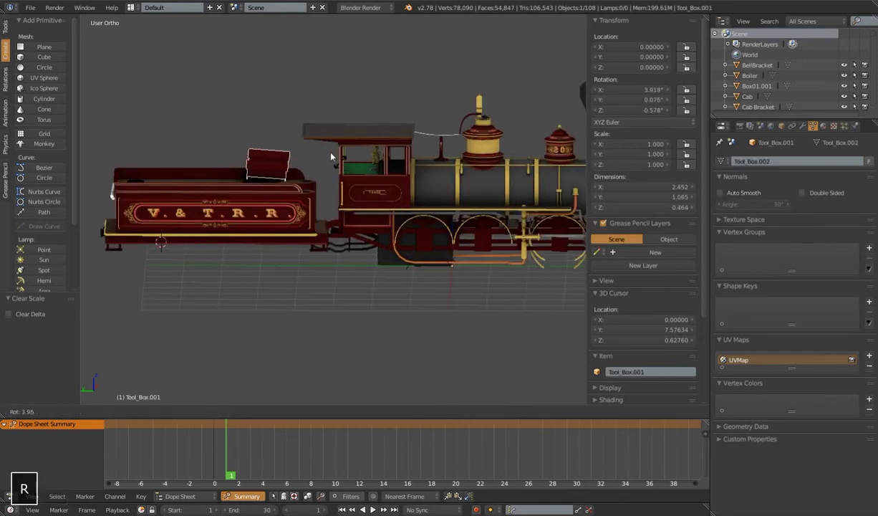
key(Escape)
scroll(436, 181, down, 2)
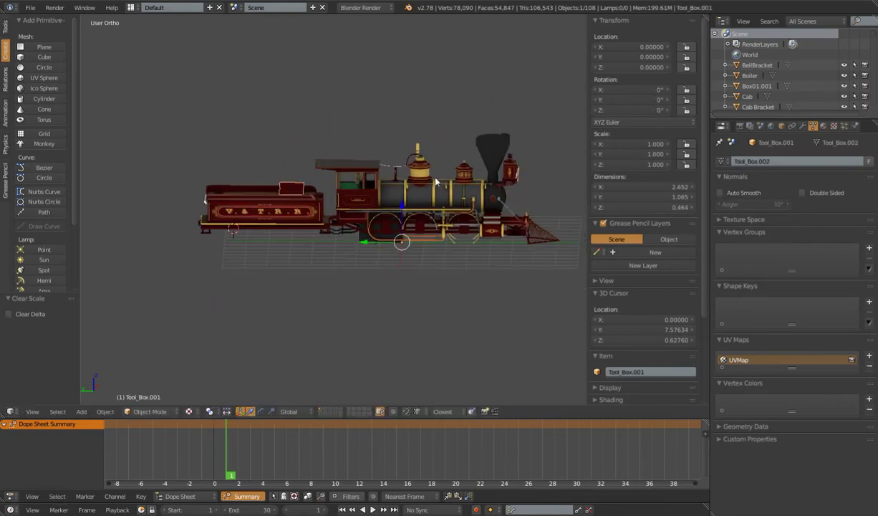
key(r)
right_click(469, 176)
scroll(420, 170, down, 1)
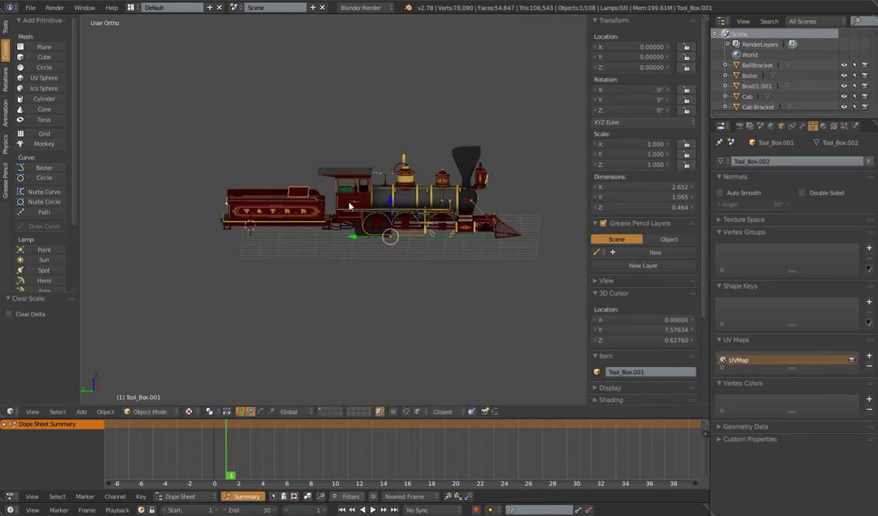
- Try moving the tender shell sides and the boiler from their positions
shift+right_click(263, 199)
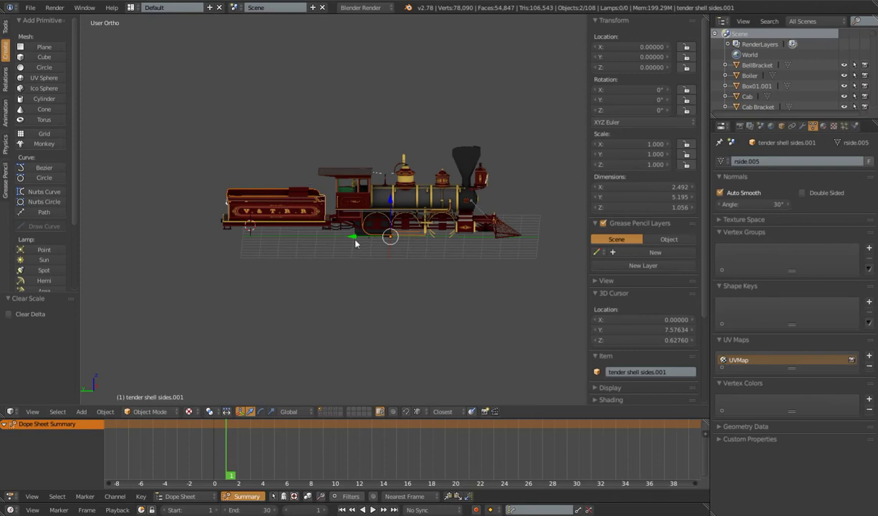
key(g)
right_click(335, 222)
right_click(306, 217)
right_click(407, 203)
key(g)
right_click(396, 232)
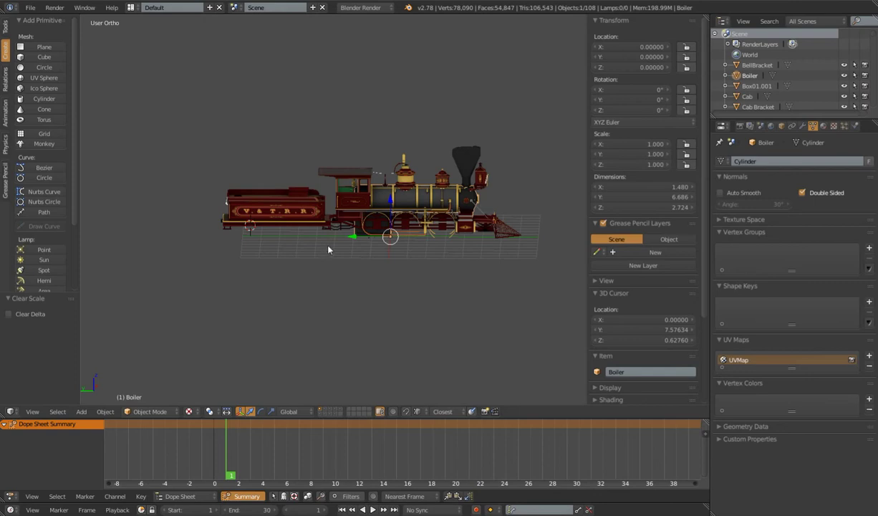
- Select the smokestack, deck trim, tender parts, handrail and boiler in turn to examine their transform values
right_click(424, 181)
right_click(466, 166)
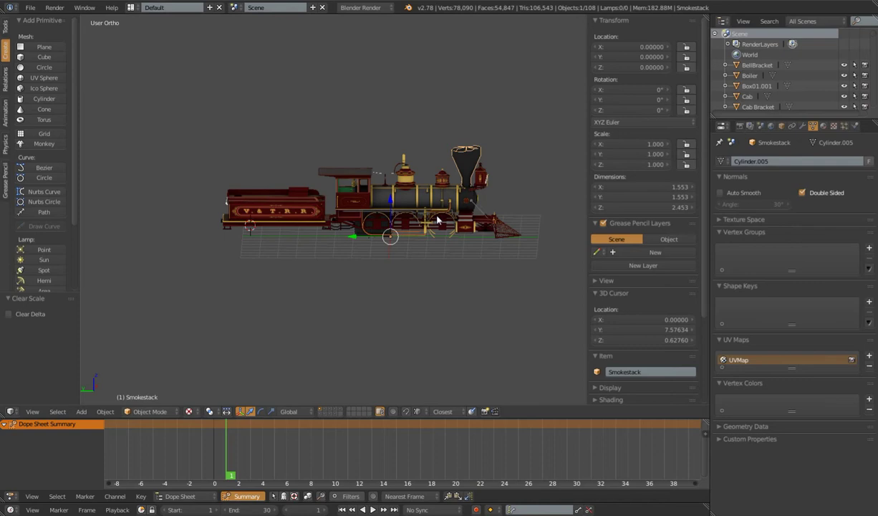
right_click(304, 222)
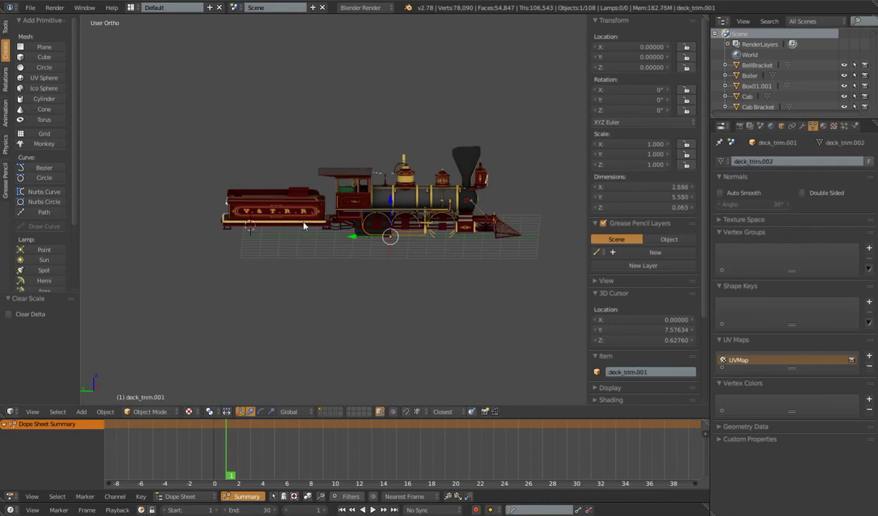
right_click(306, 209)
right_click(308, 196)
right_click(363, 187)
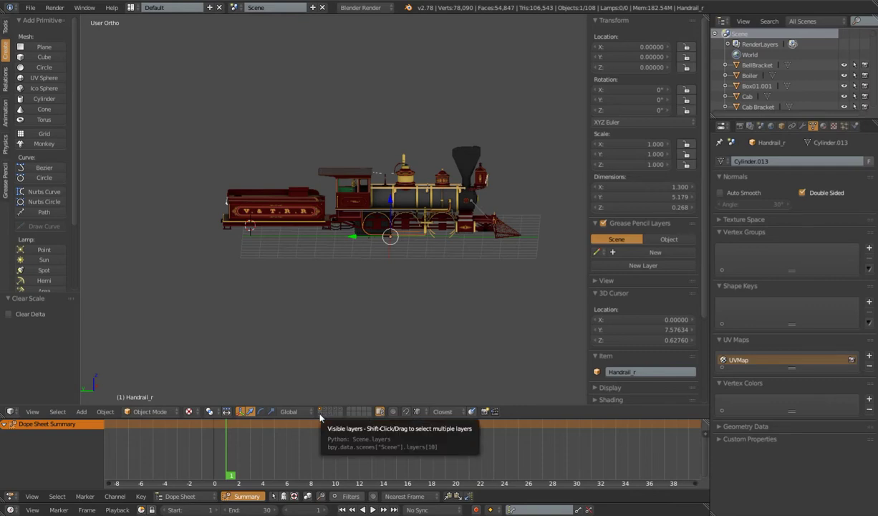
scroll(402, 254, up, 3)
mouse_move(405, 268)
shift+middle_down()
mouse_move(403, 254)
mouse_move(418, 270)
shift+middle_up()
scroll(430, 265, down, 2)
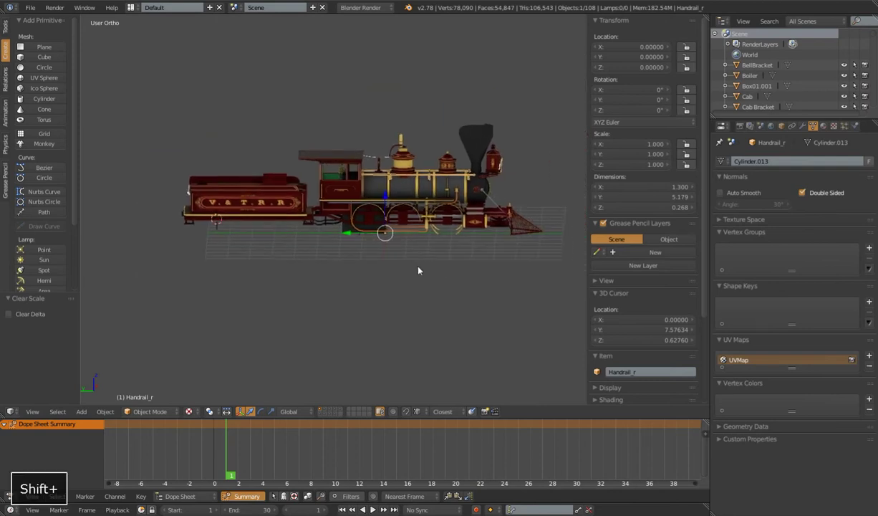
scroll(418, 270, up, 1)
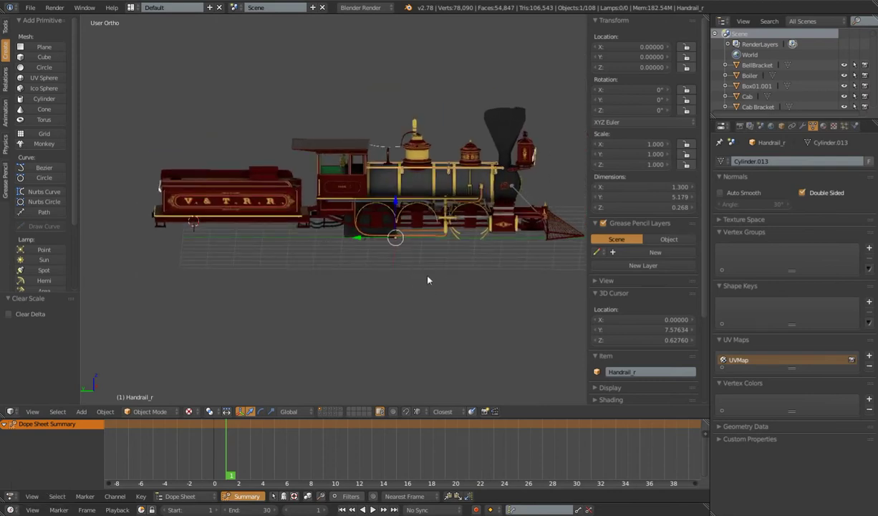
right_click(426, 183)
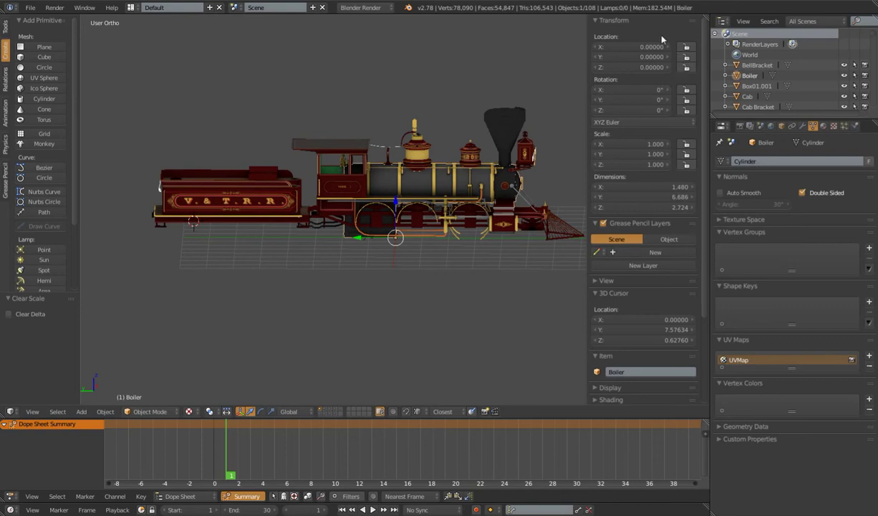
- Snap the 3D cursor to the center of the scene
mouse_move(431, 225)
middle_down()
mouse_move(401, 240)
mouse_move(434, 234)
middle_up()
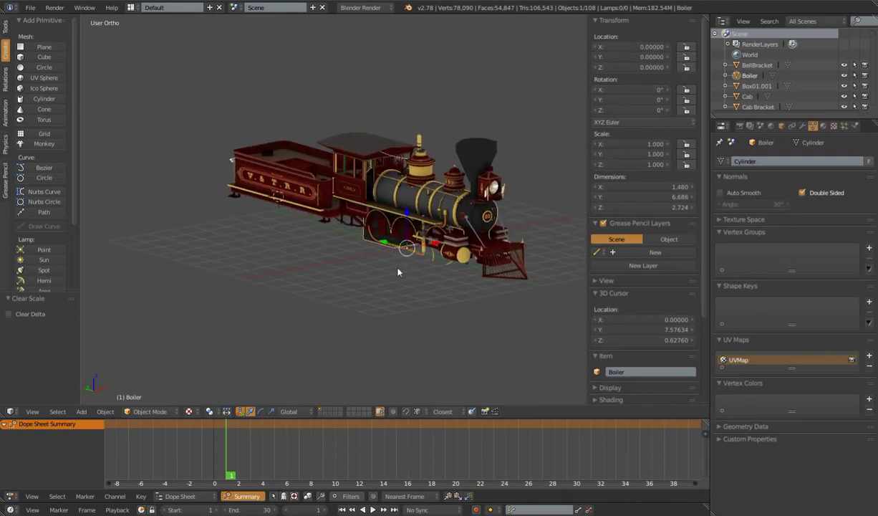
middle_drag(398, 270, 437, 258)
key(shift+s)
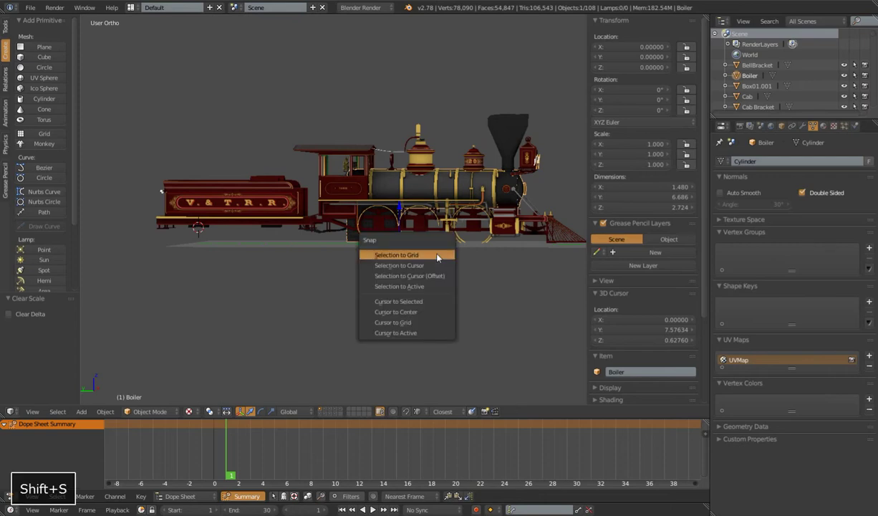
click(414, 312)
middle_drag(404, 269, 423, 236)
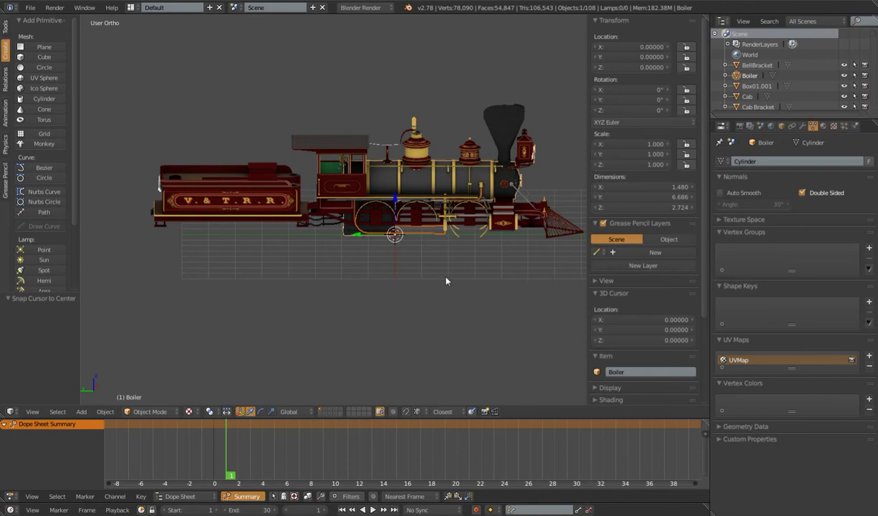
- Add a single-bone armature with X-Ray display at the 3D cursor and delete it again
key(shift+a)
mouse_move(429, 334)
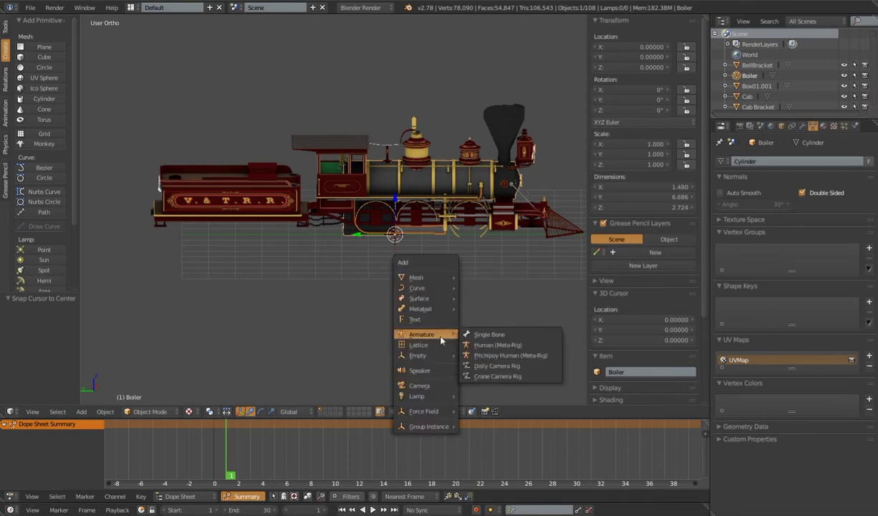
click(483, 336)
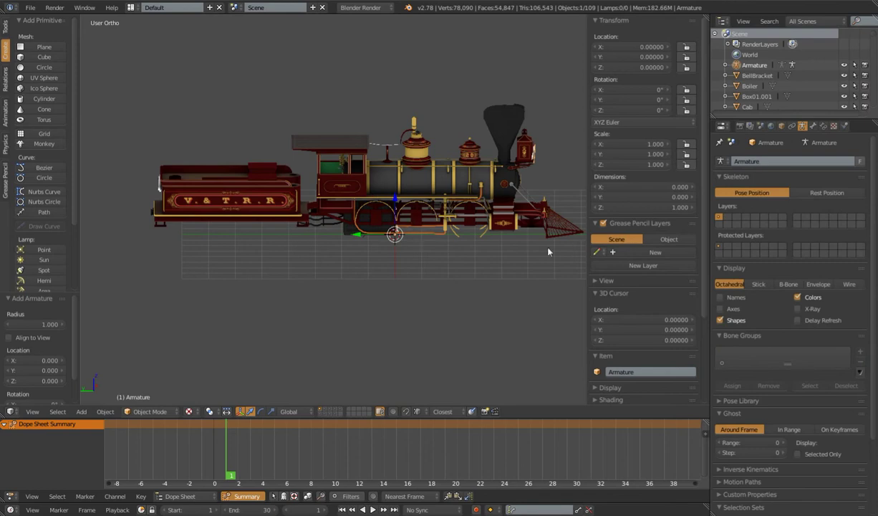
click(798, 309)
key(x)
click(422, 273)
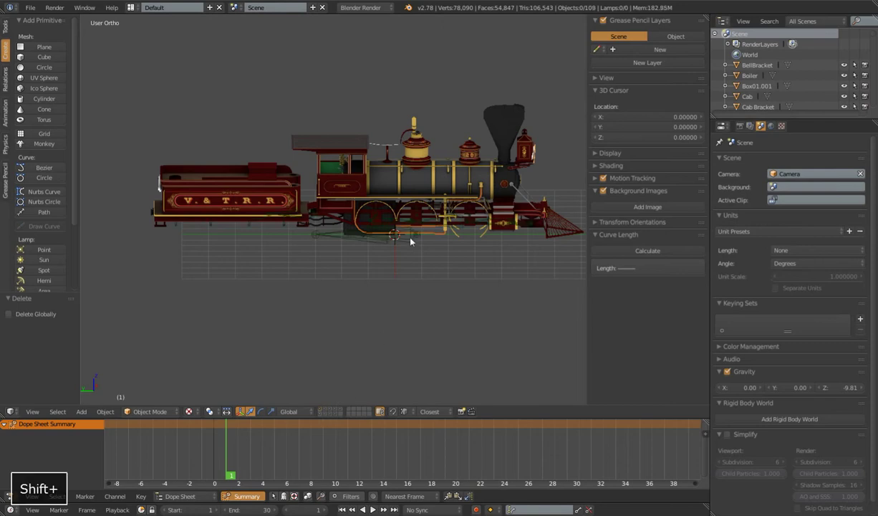
- Put the TrainRig.001 armature in Pose Mode and display only its first bone layer
key(ctrl+z)
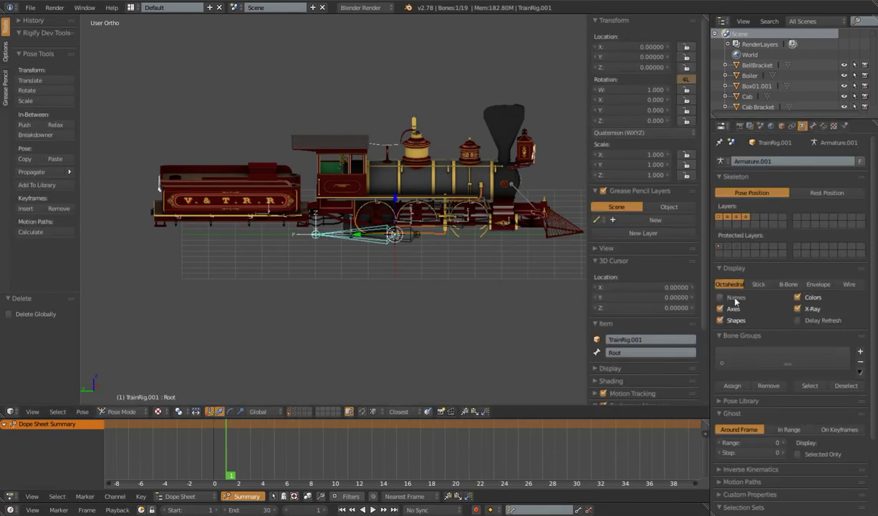
click(719, 215)
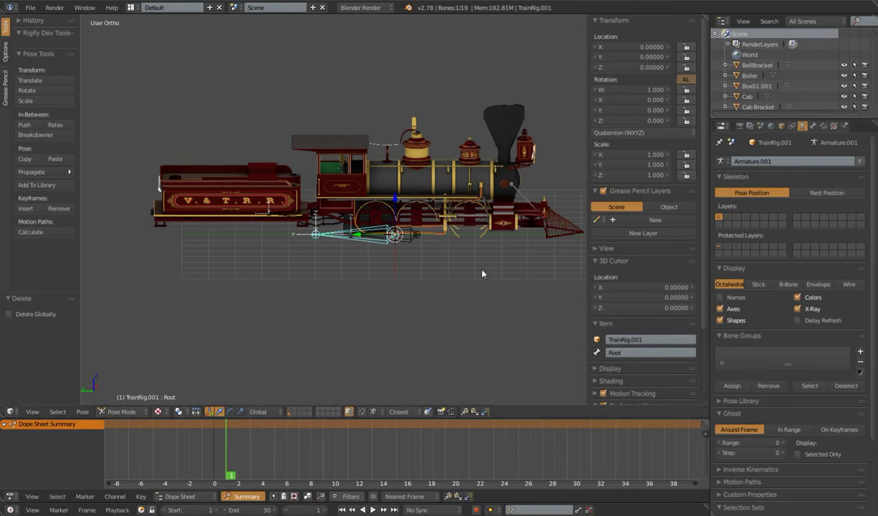
middle_drag(482, 270, 483, 259)
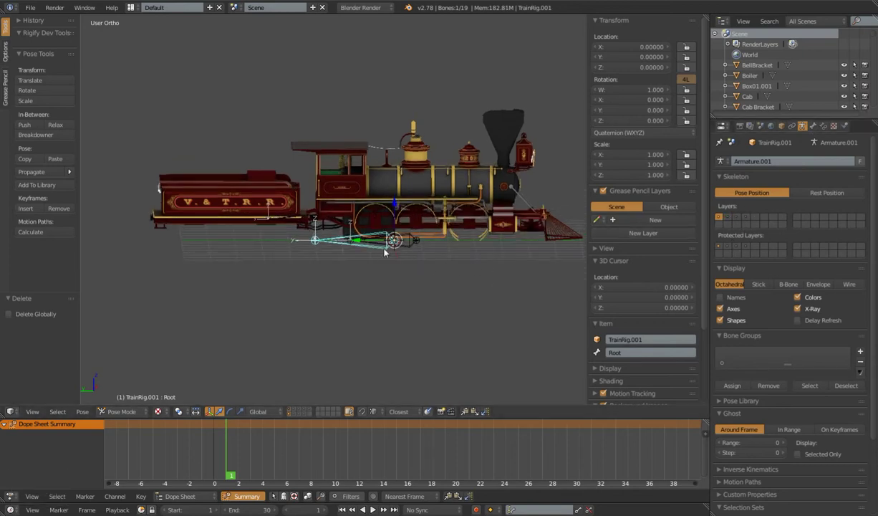
middle_drag(374, 259, 368, 250)
- Select the tender bone and the Root bone, and examine the Root bone in Edit Mode
right_click(309, 226)
shift+right_click(364, 245)
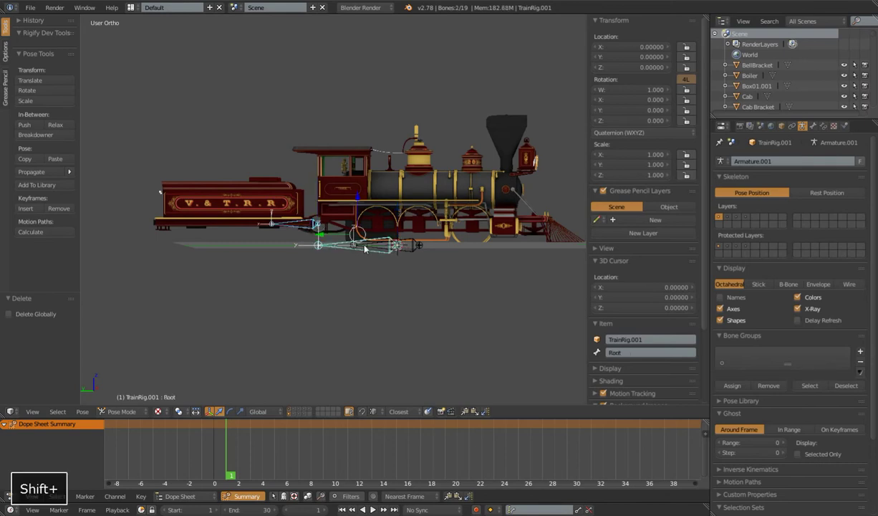
shift+right_click(368, 242)
middle_drag(368, 242, 383, 278)
key(Tab)
scroll(363, 270, up, 4)
scroll(363, 269, down, 4)
scroll(382, 278, up, 3)
right_click(362, 249)
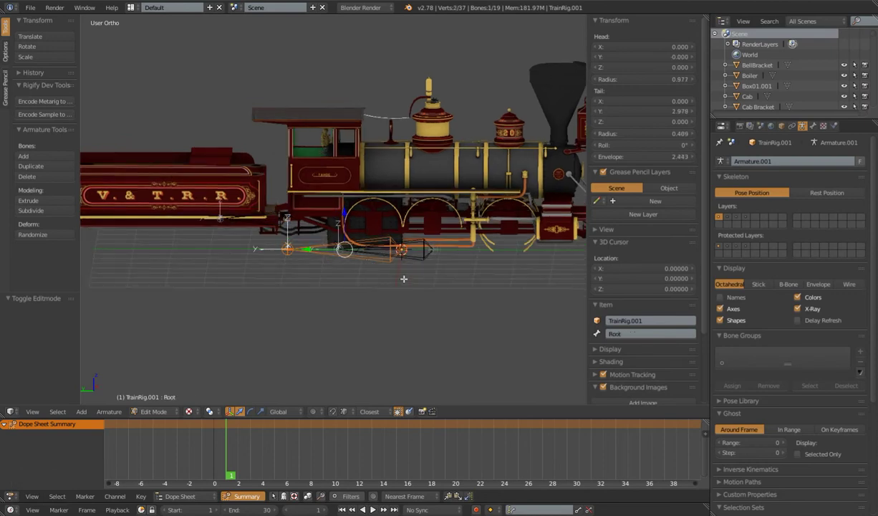
key(Tab)
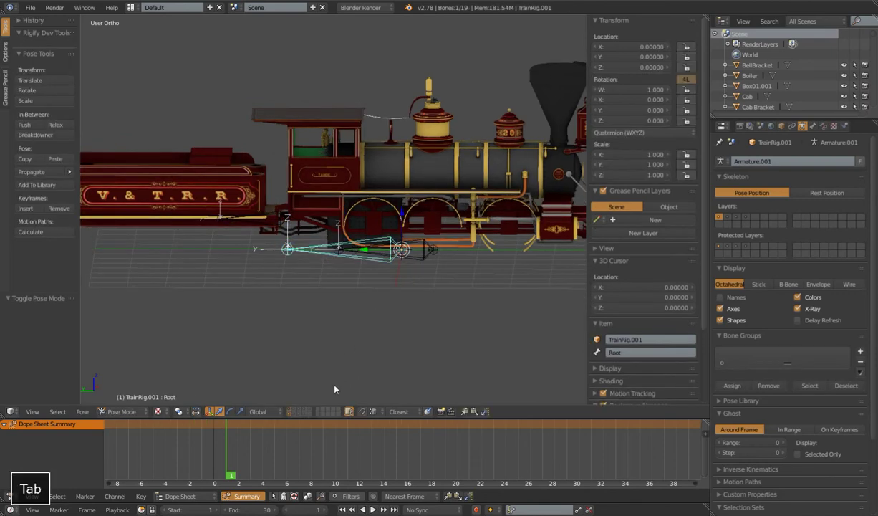
- Hide the layer containing the train meshes and show the TrainRig.001 bones on their own in Edit Mode
shift+click(291, 411)
mouse_move(376, 277)
middle_down()
mouse_move(386, 291)
mouse_move(368, 294)
middle_up()
key(Tab)
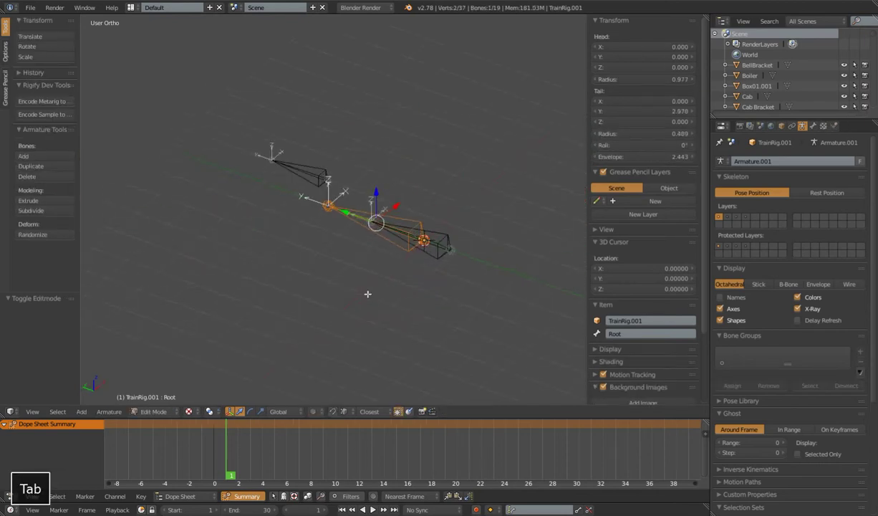
middle_drag(376, 240, 336, 216)
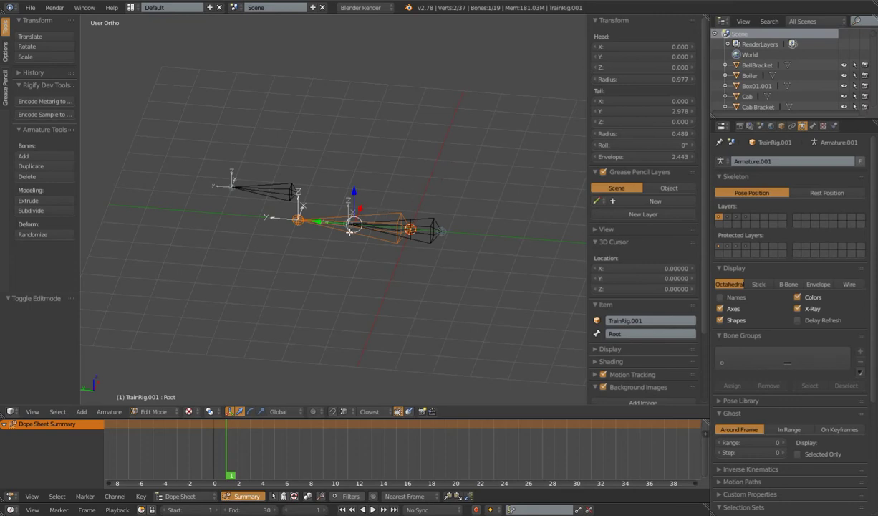
- Rename the armature object as TrainRig
middle_drag(372, 258, 374, 287)
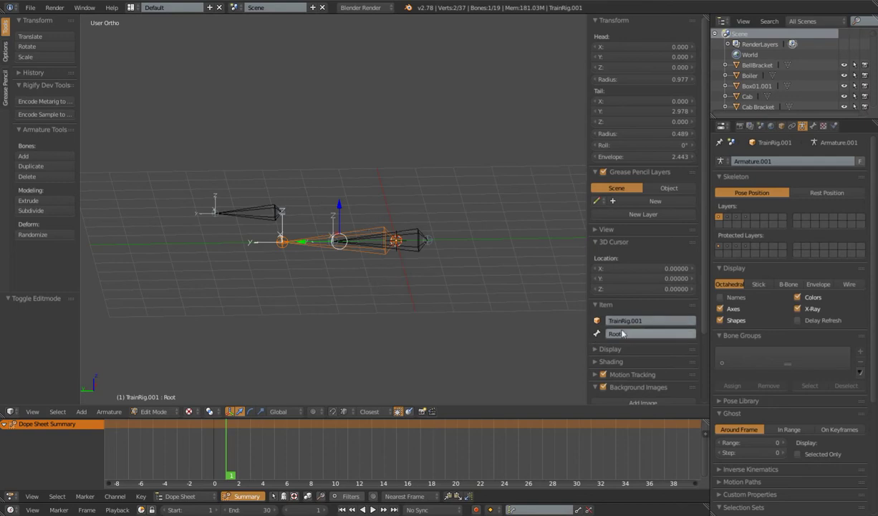
click(652, 321)
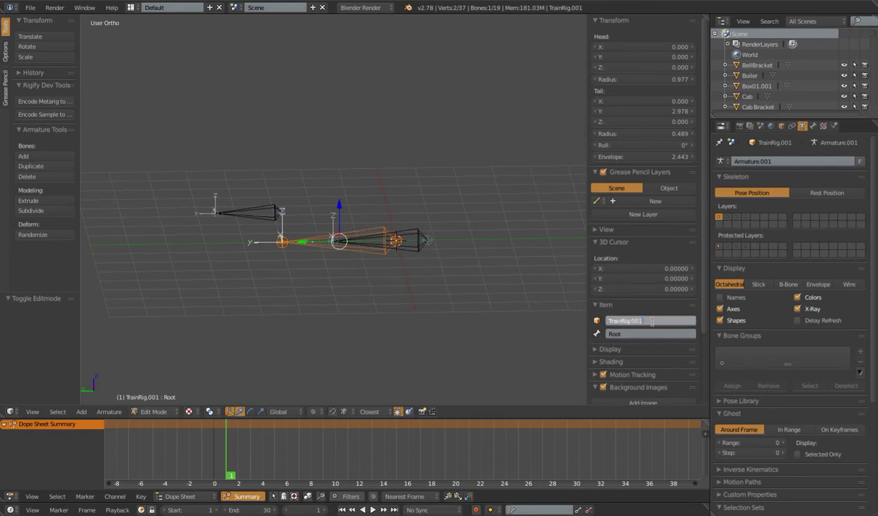
key(BackSpace)
key(BackSpace)
key(Return)
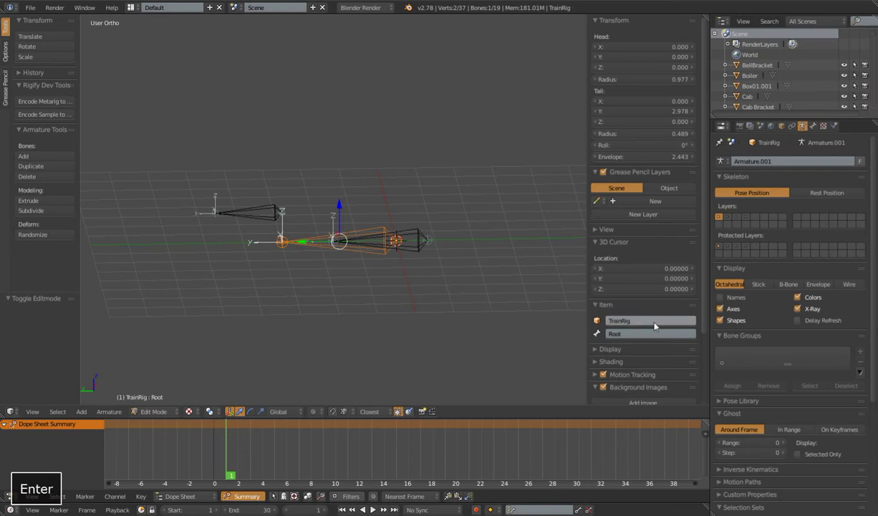
- Examine the three base bones and their axes from several angles
middle_drag(418, 245, 339, 277)
shift+middle_drag(403, 264, 322, 270)
scroll(397, 258, up, 4)
middle_drag(333, 251, 333, 306)
middle_drag(433, 263, 348, 294)
middle_drag(404, 263, 401, 273)
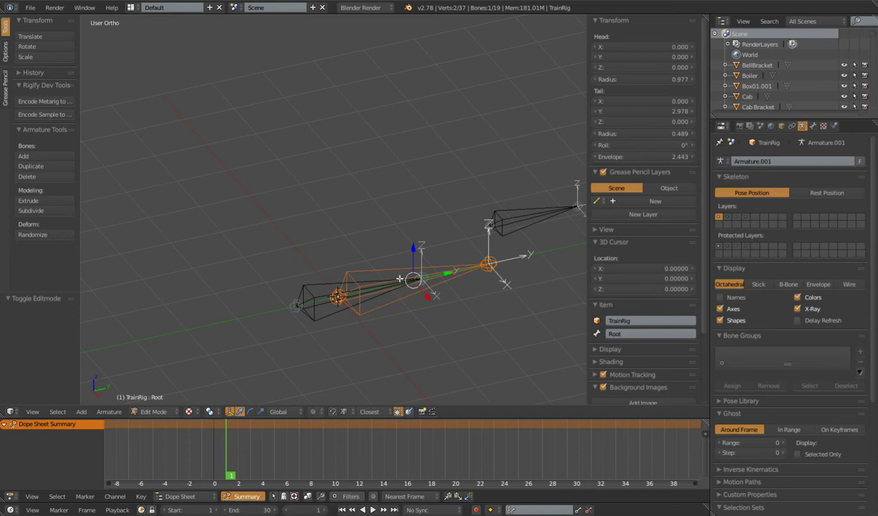
scroll(321, 231, down, 3)
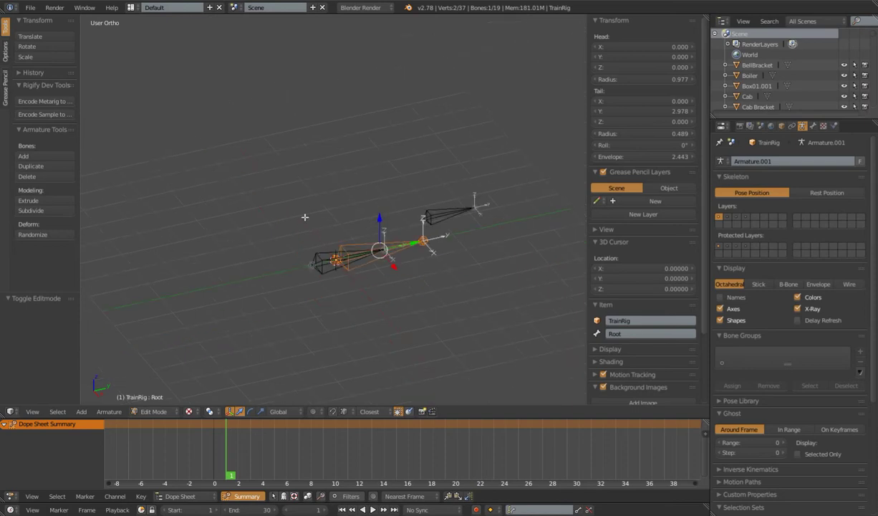
middle_drag(394, 242, 426, 90)
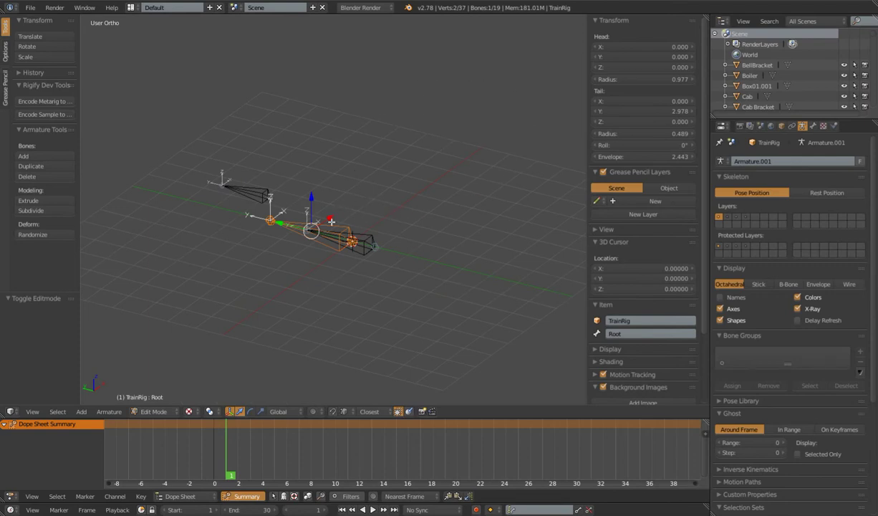
middle_drag(357, 201, 394, 290)
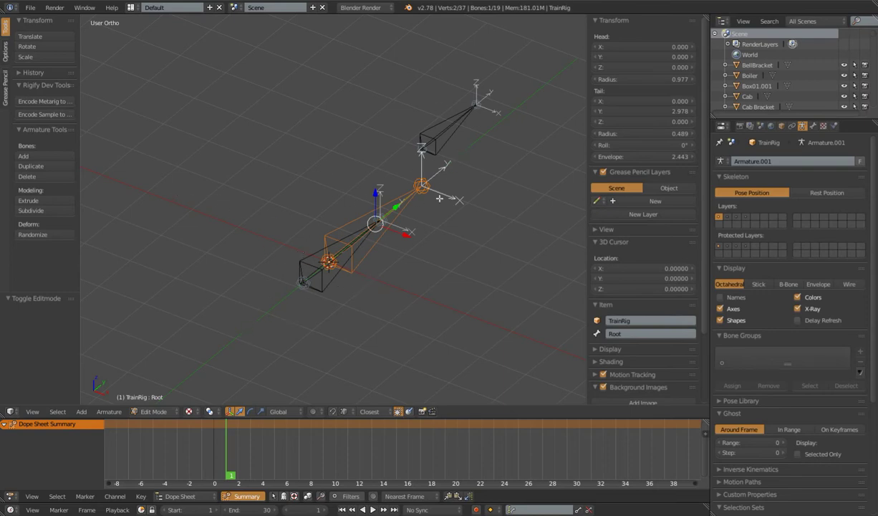
- Select the EngineMain bone, the rear CarMain bone and the Root bone in turn
right_click(313, 256)
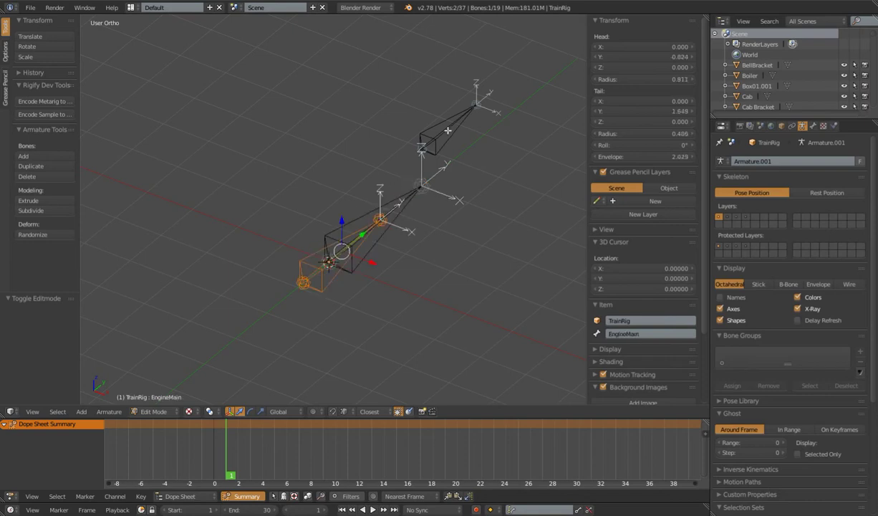
right_click(430, 124)
right_click(331, 233)
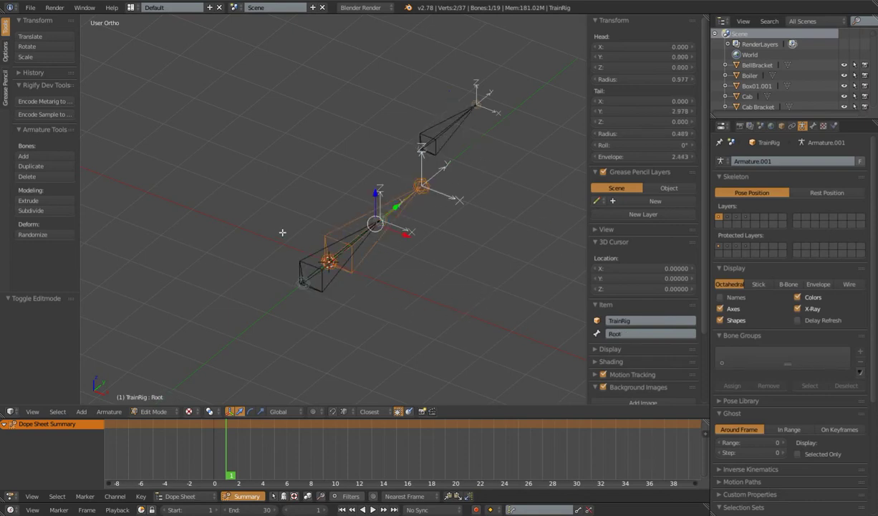
- Try moving the Root bone along the global Y and X axes in Pose Mode, and return to Edit Mode
key(Tab)
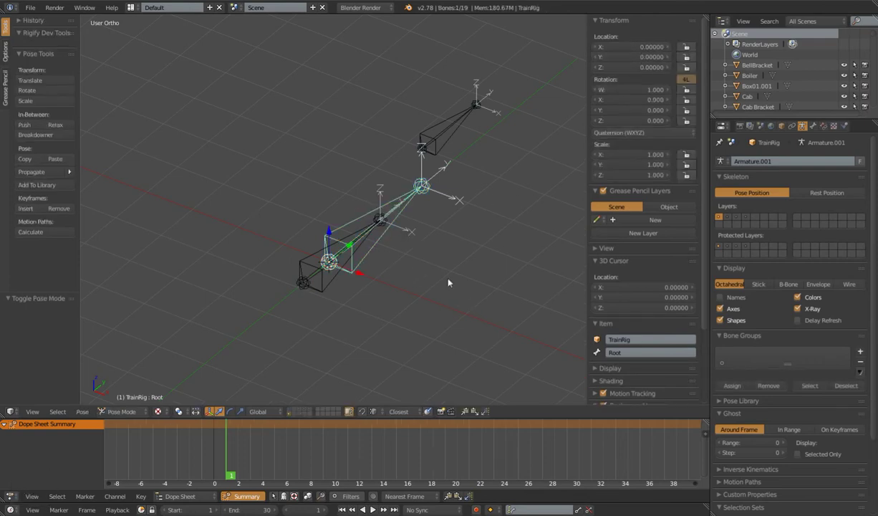
key(g)
key(y)
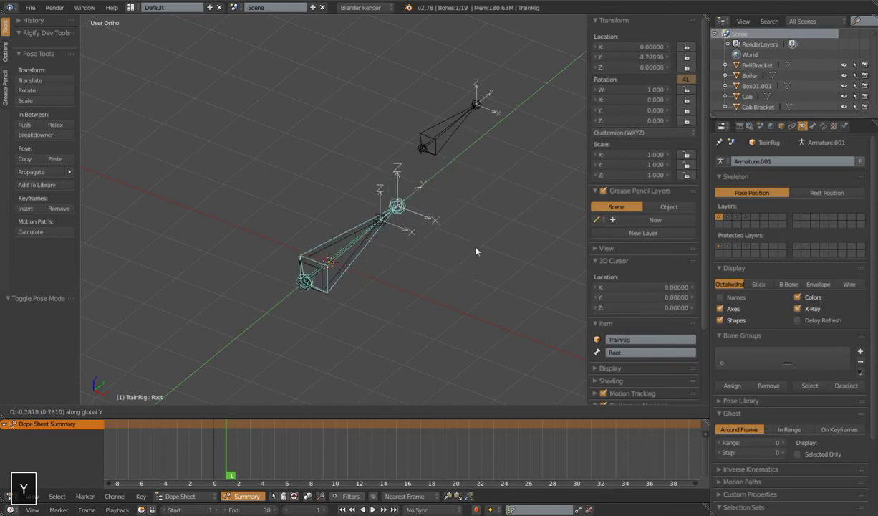
right_click(438, 274)
key(g)
key(x)
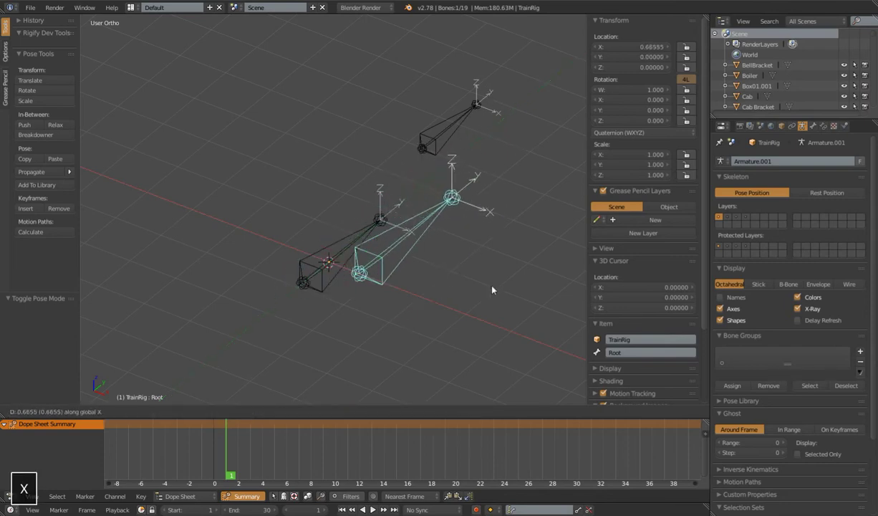
right_click(440, 277)
key(Tab)
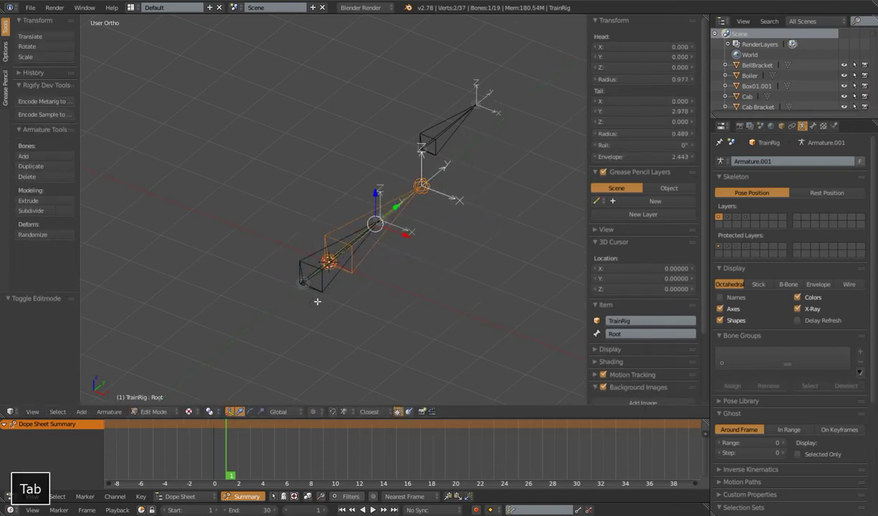
- Select the Root bone's head and tail joints alternately to examine where the bone starts and ends
middle_drag(324, 290, 358, 268)
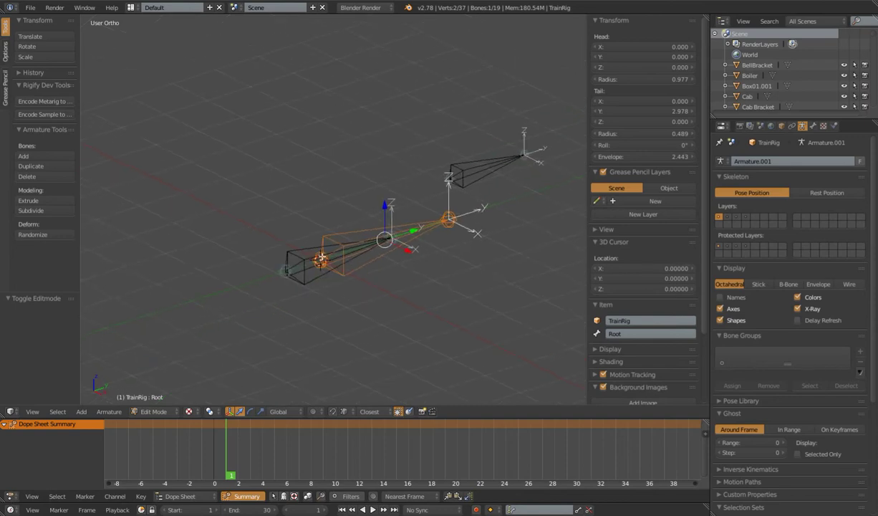
right_click(321, 259)
right_click(451, 219)
right_click(319, 261)
right_click(451, 217)
right_click(319, 260)
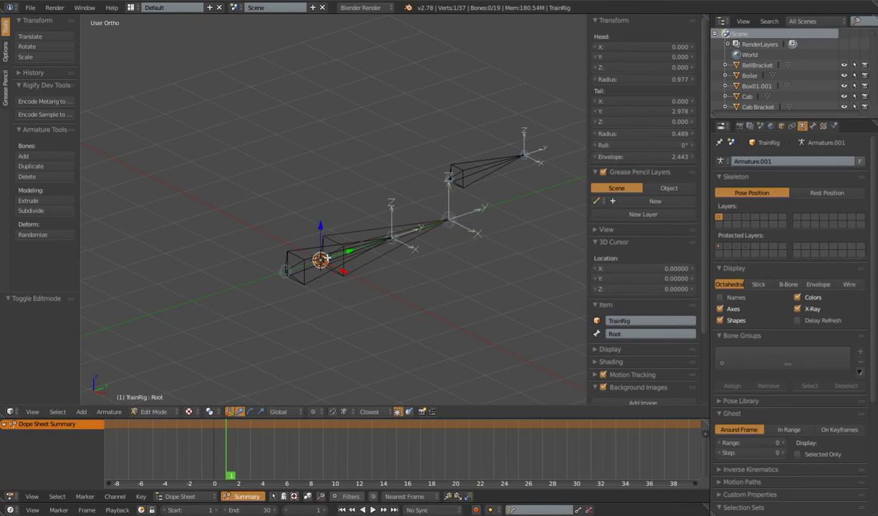
right_click(451, 216)
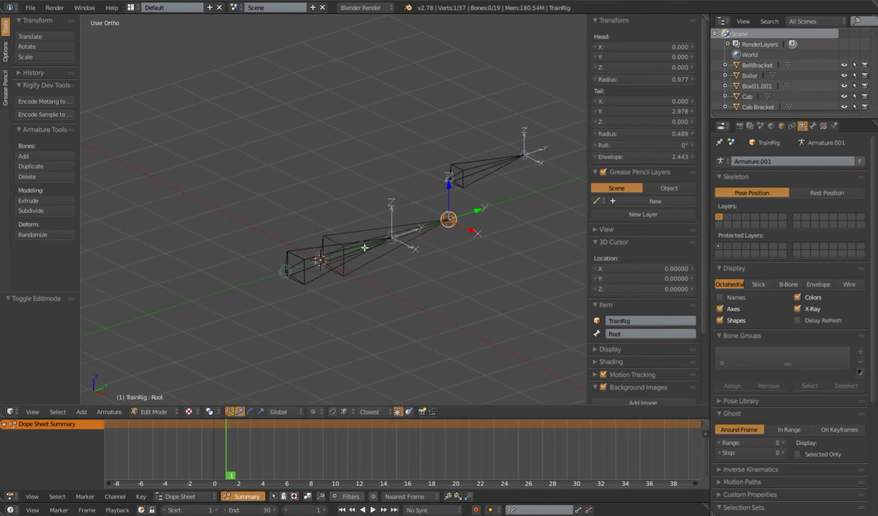
right_click(310, 248)
right_click(449, 217)
right_click(325, 255)
middle_drag(324, 255, 322, 253)
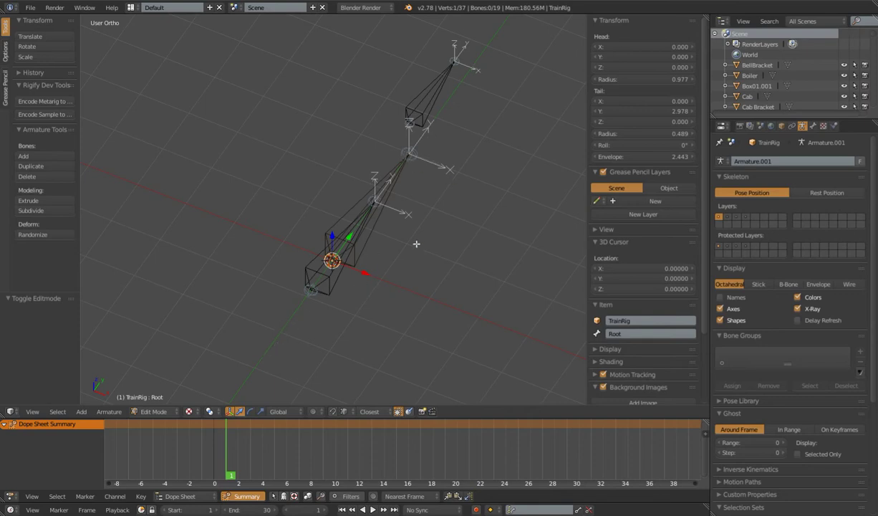
- Hide the EngineMain and CarMain bones in Edit Mode so that only the Root bone is displayed
scroll(402, 256, up, 2)
middle_drag(418, 282, 359, 283)
key(Tab)
right_click(328, 299)
scroll(331, 298, down, 3)
key(Tab)
shift+right_click(440, 152)
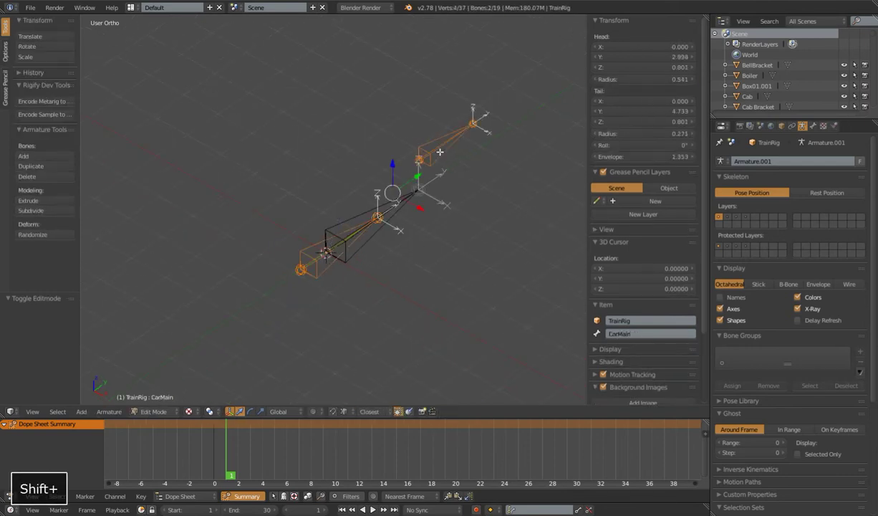
key(h)
- Turn the bone axes display off and on twice to examine the Root bone's local axes
middle_drag(441, 151, 402, 211)
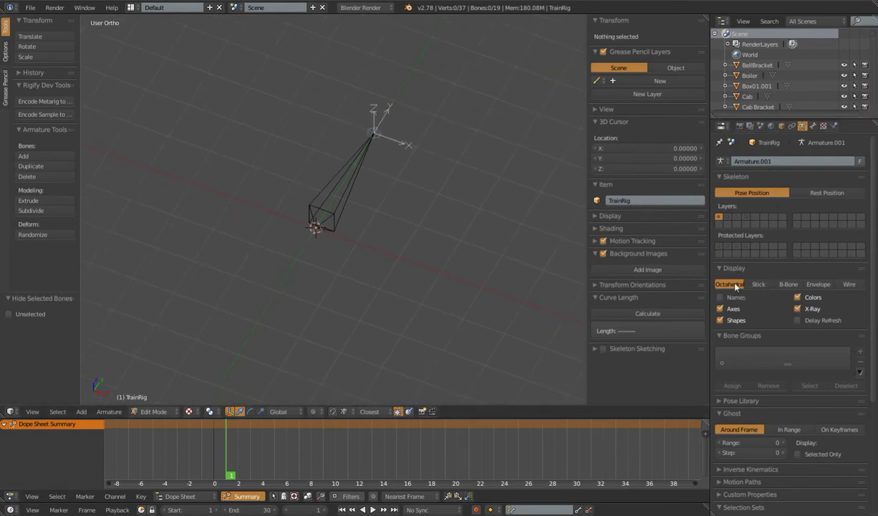
click(721, 309)
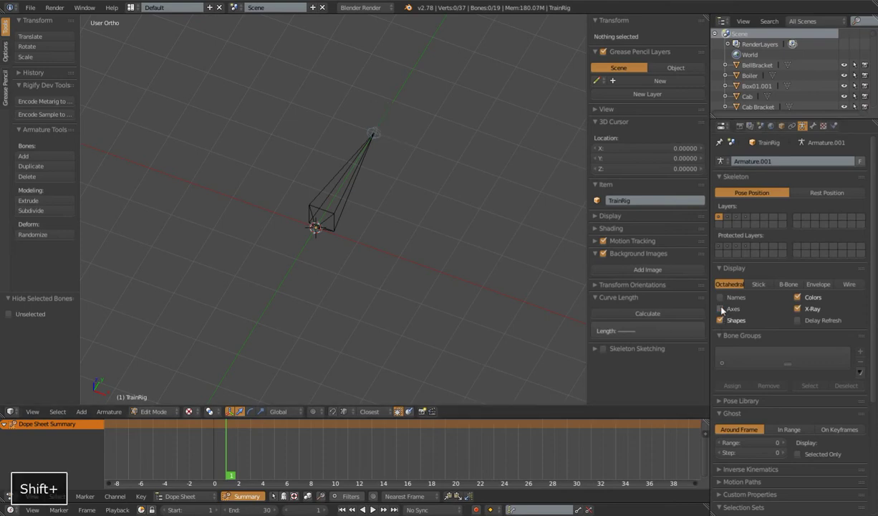
click(722, 309)
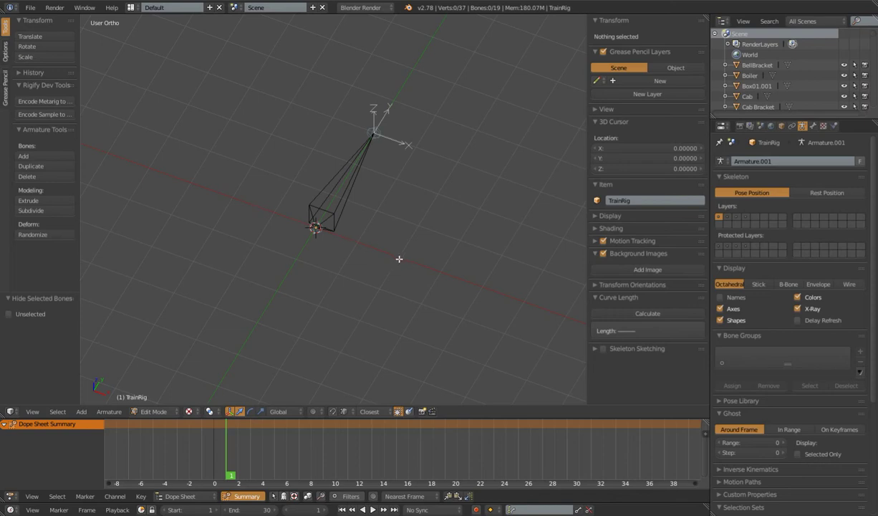
middle_drag(343, 245, 316, 266)
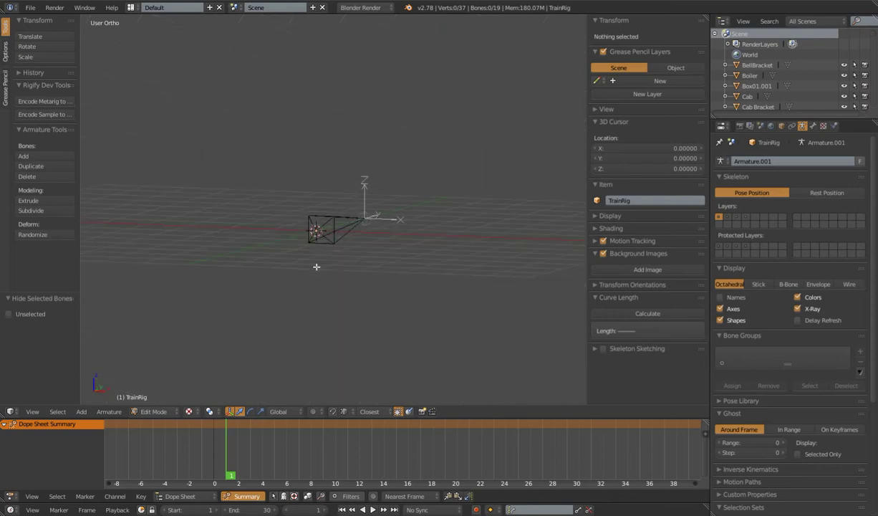
middle_drag(334, 211, 383, 242)
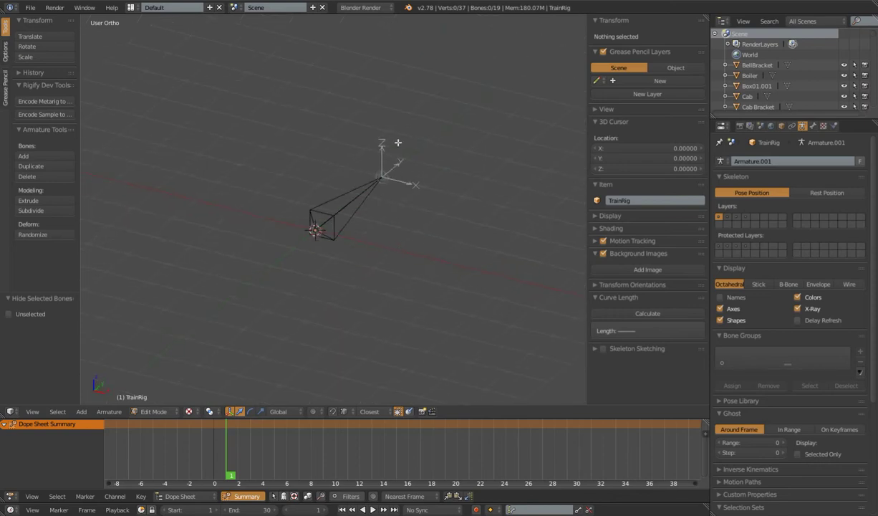
click(720, 309)
click(721, 309)
- Try rotating the Root bone in Pose Mode, both freely and around the X axis
key(Tab)
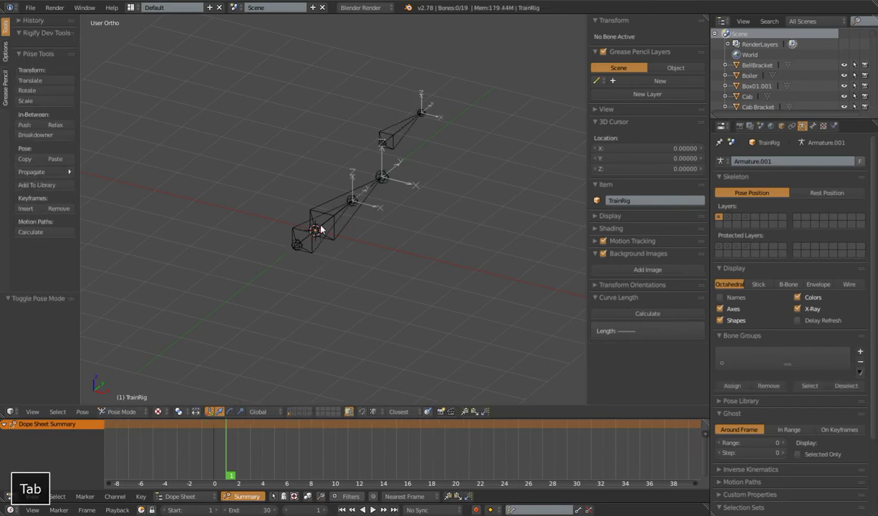
right_click(324, 210)
middle_drag(327, 210, 358, 213)
key(r)
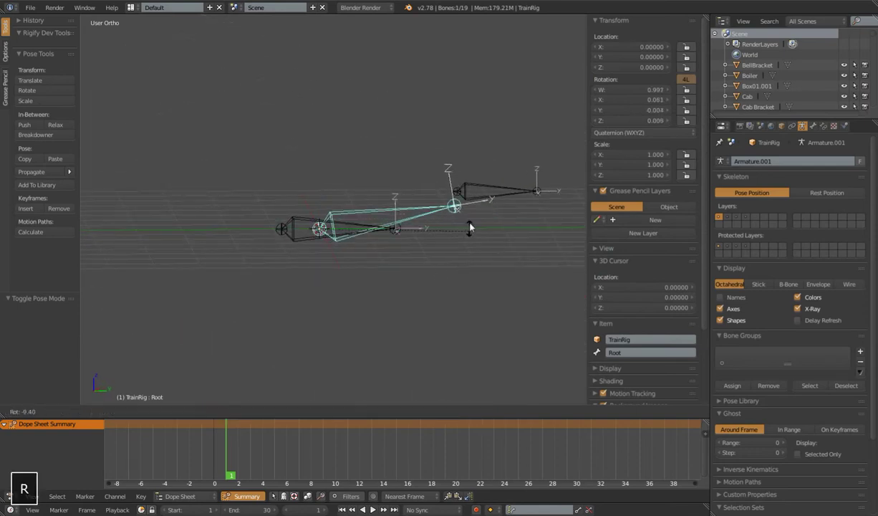
right_click(457, 196)
key(r)
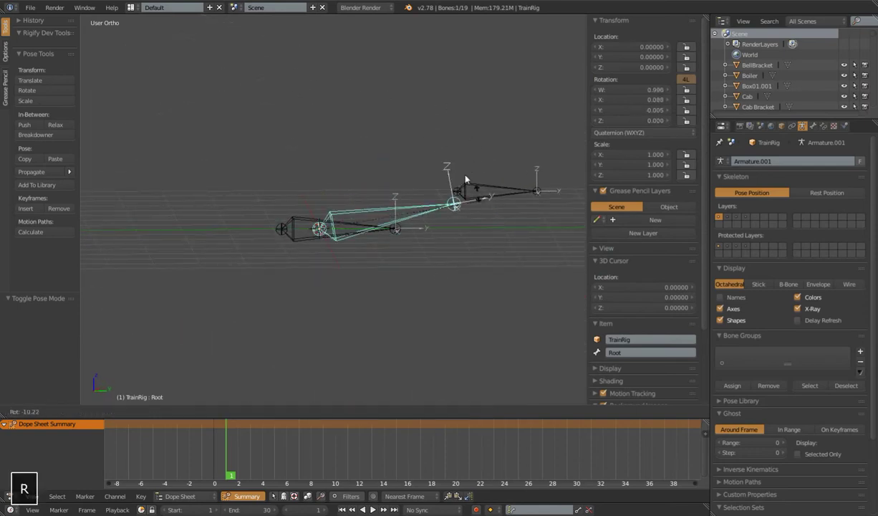
right_click(427, 193)
middle_drag(428, 193, 381, 227)
key(r)
key(x)
right_click(478, 227)
- Move the Root bone by about -1.059, 0.275 and 1.180 in X, Y and Z, and clear its pose transforms
key(g)
click(243, 160)
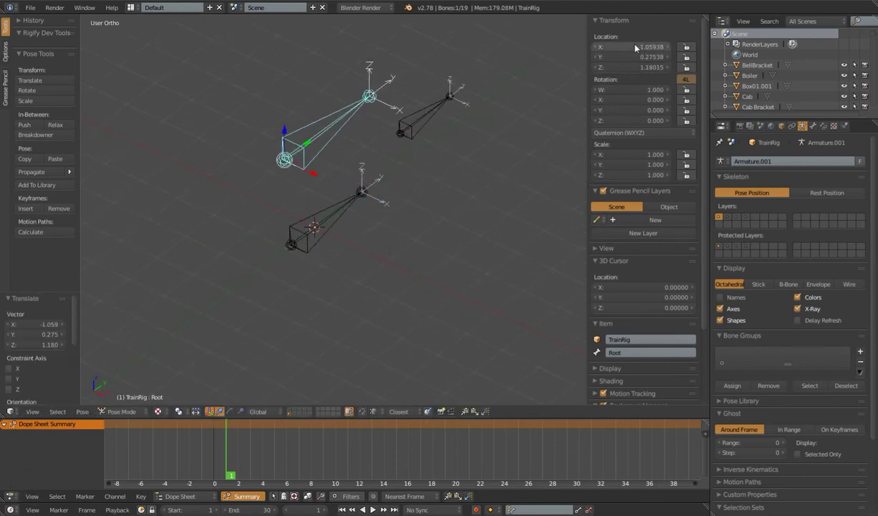
key(alt+r)
key(alt+g)
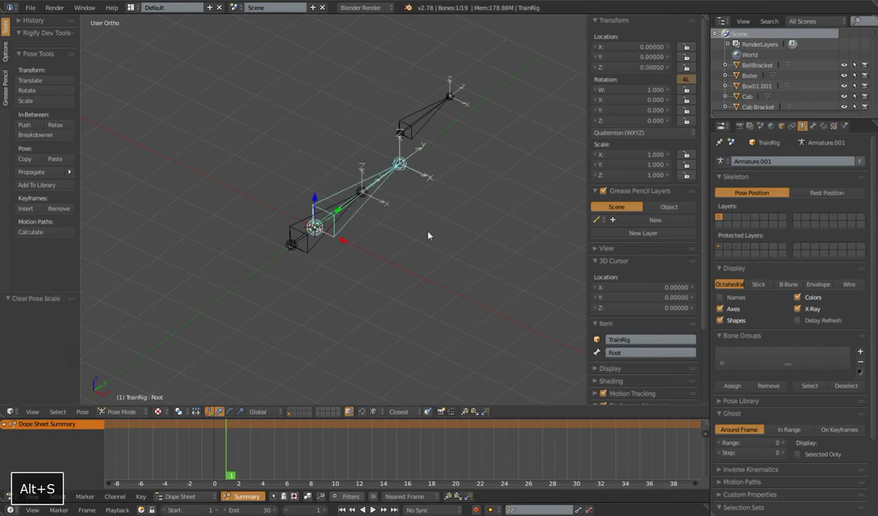
- Try scaling the Root bone in Pose Mode, both uniformly and along the global X axis
key(s)
right_click(445, 254)
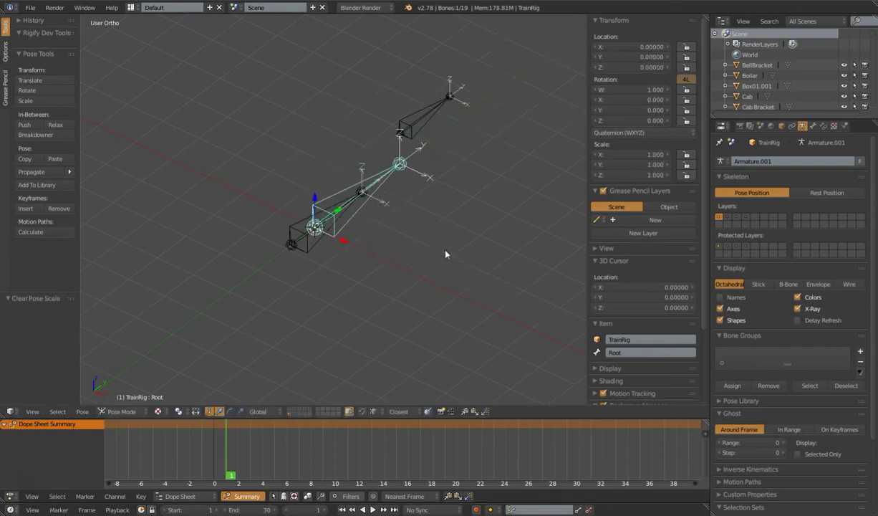
key(s)
key(x)
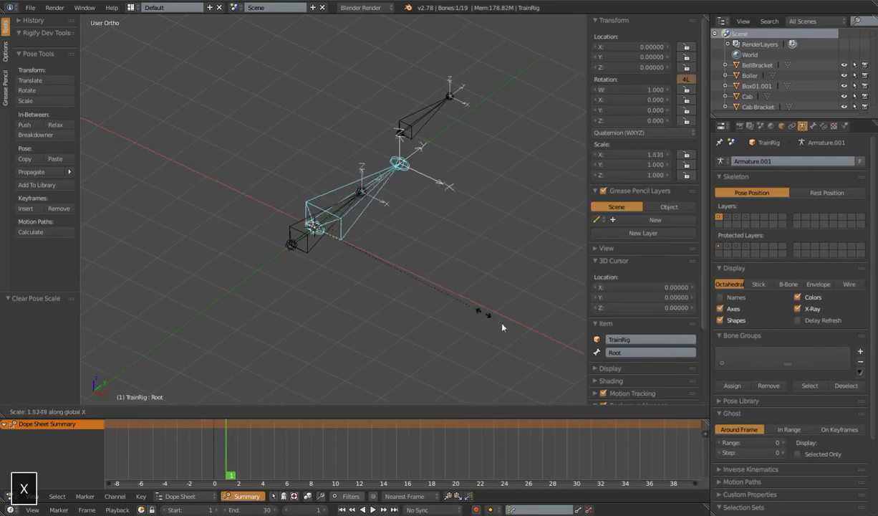
right_click(447, 271)
middle_drag(447, 271, 405, 279)
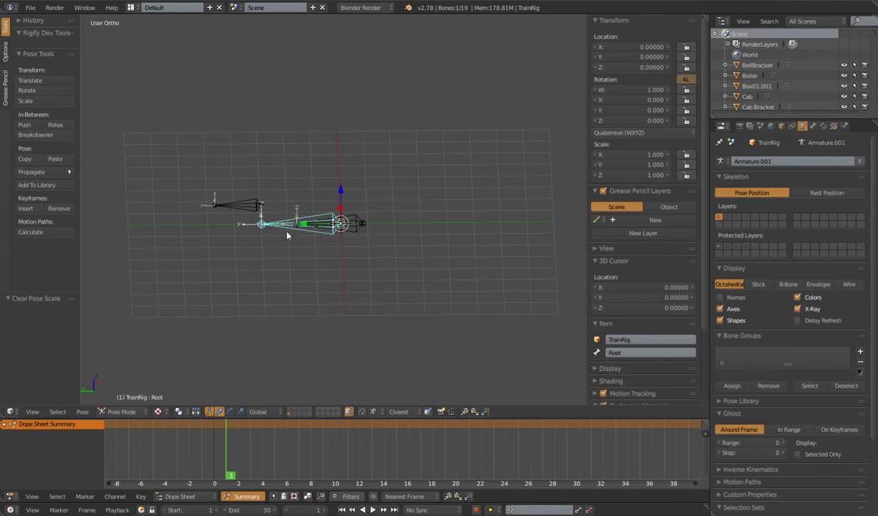
mouse_move(373, 243)
middle_down()
mouse_move(353, 260)
mouse_move(372, 264)
mouse_move(363, 242)
mouse_move(382, 242)
mouse_move(368, 243)
middle_up()
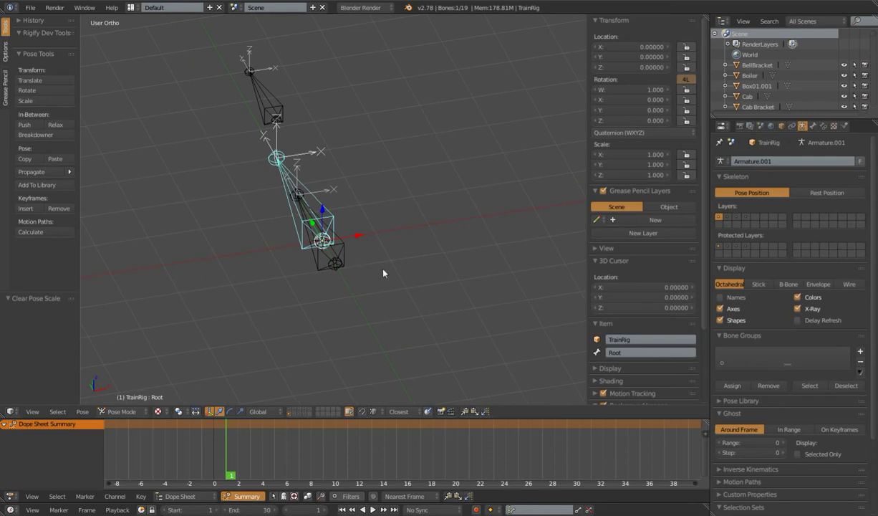
key(s)
key(x)
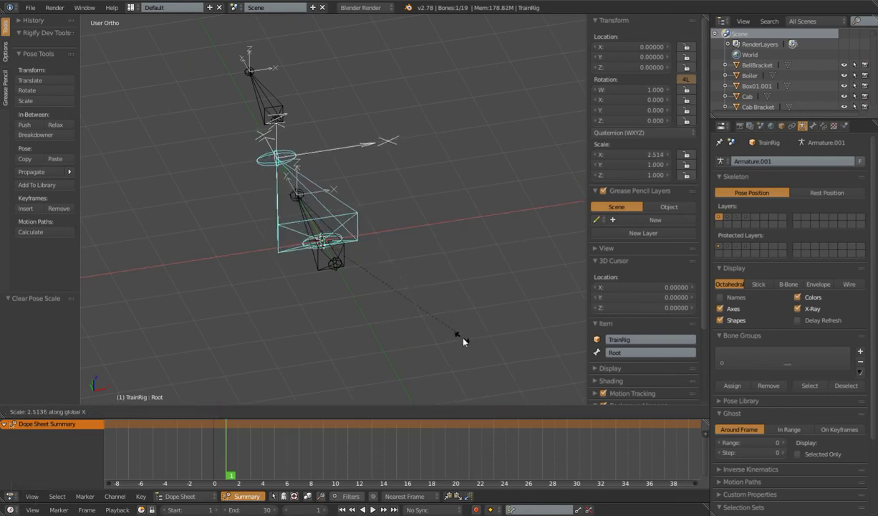
key(Escape)
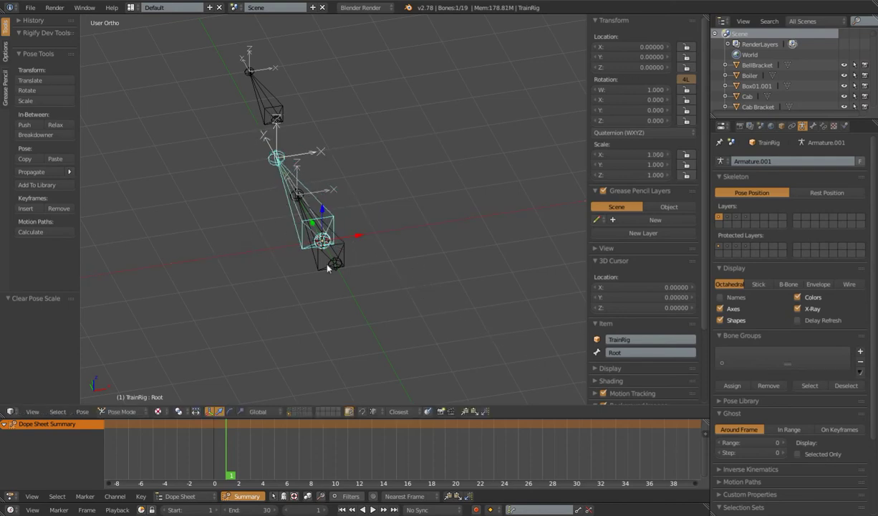
- Try moving the Root bone along the X axis and rotating it around the global X axis
key(g)
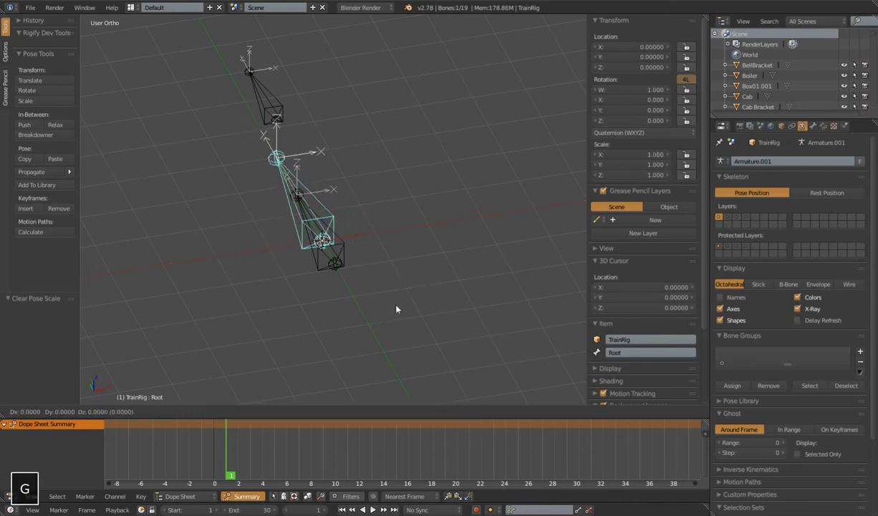
key(x)
key(Escape)
middle_drag(462, 280, 208, 247)
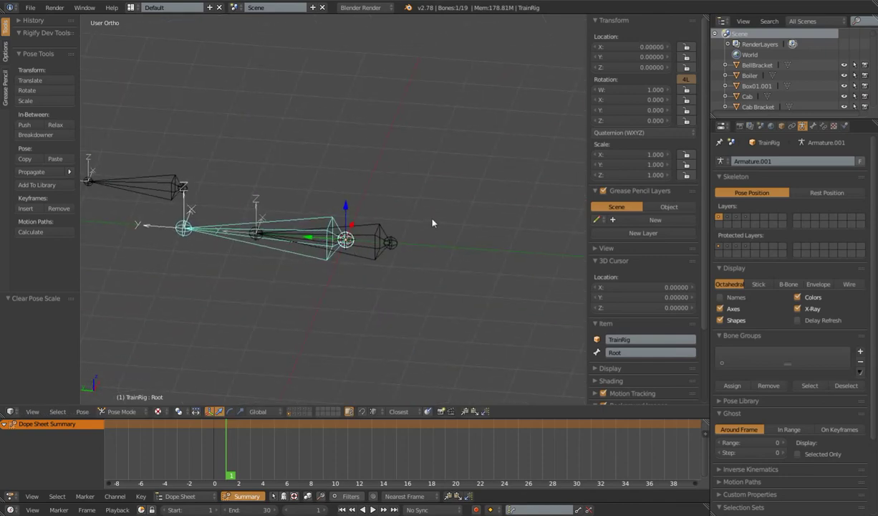
key(r)
key(x)
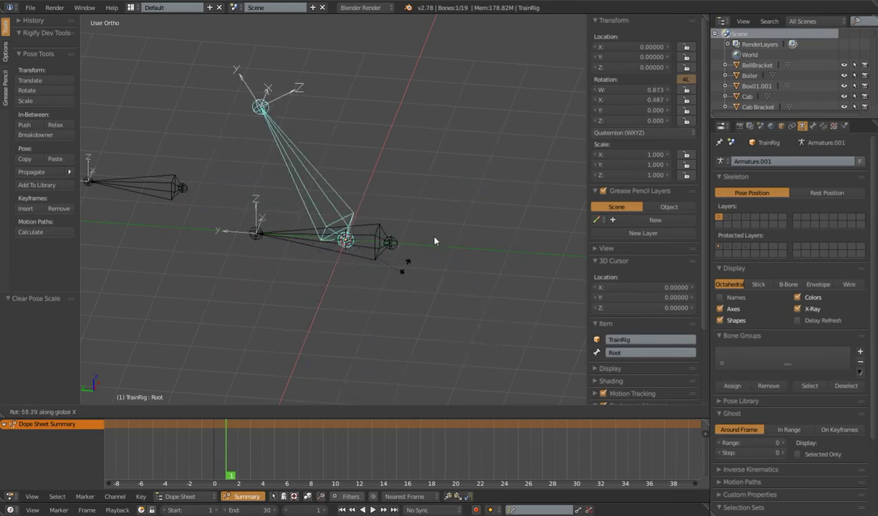
right_click(449, 208)
- Try rotating the Root bone again, freely and constrained to the global X axis, against the whole ground grid
scroll(444, 212, down, 4)
middle_drag(421, 225, 388, 245)
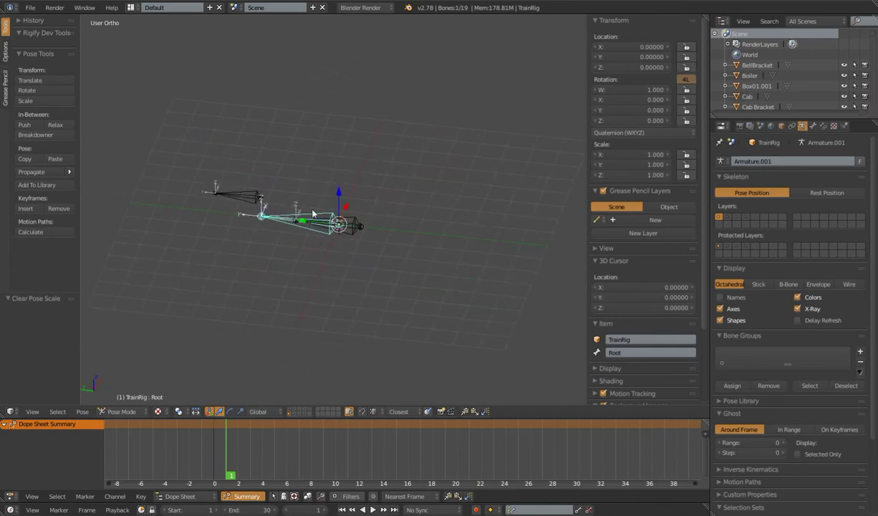
key(r)
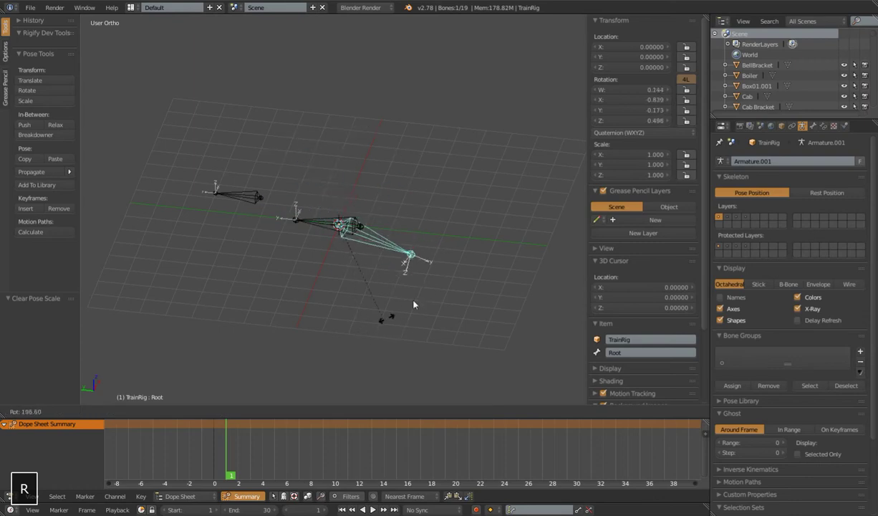
key(x)
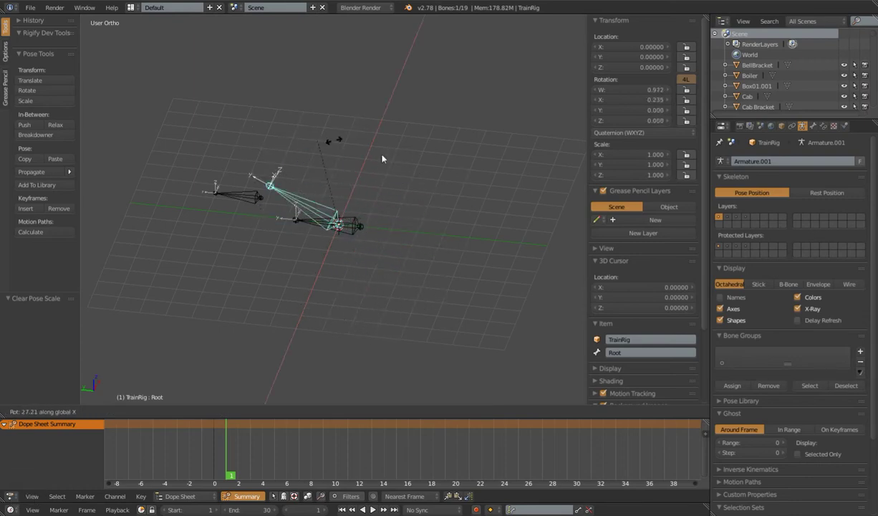
right_click(397, 178)
- Show the train's mesh layers together with the TrainRig armature and view the locomotive from its side
scroll(392, 179, down, 5)
middle_drag(390, 179, 371, 240)
scroll(385, 263, up, 3)
shift+click(290, 413)
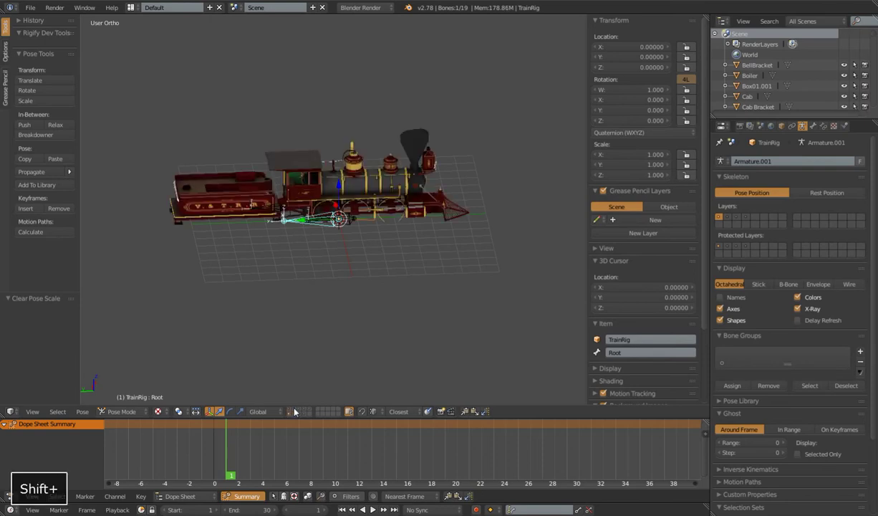
middle_drag(349, 298, 350, 291)
scroll(358, 275, up, 2)
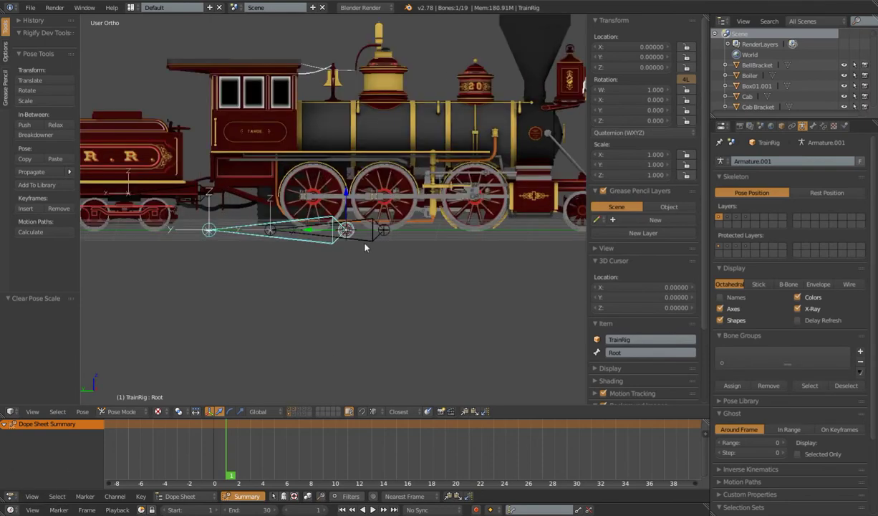
- Select the EngineMain and CarMain bones in turn and examine how EngineMain lines up with the engine's middle driving wheel
right_click(365, 245)
right_click(188, 187)
right_click(367, 236)
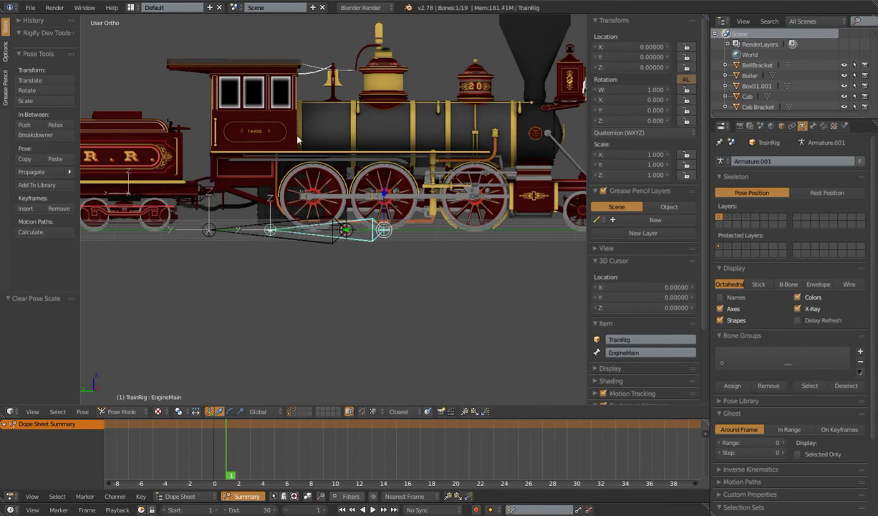
right_click(187, 183)
right_click(374, 222)
key(ctrl+3)
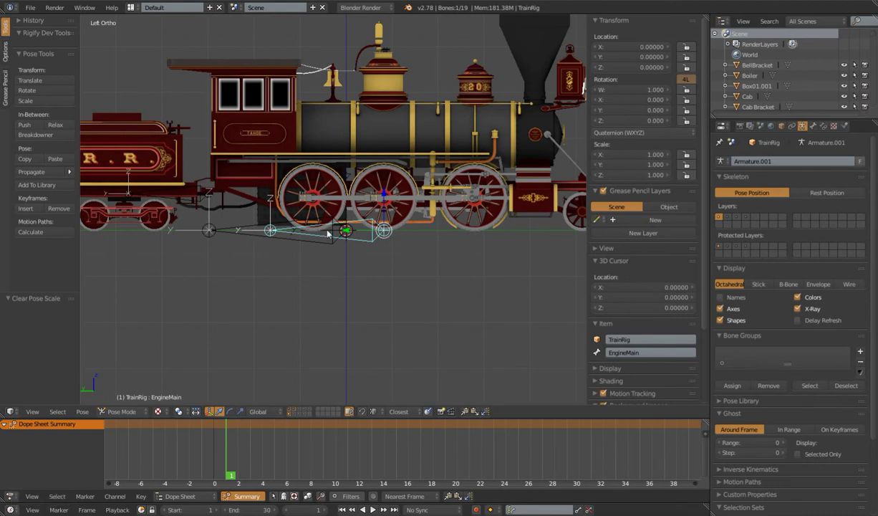
middle_drag(350, 219, 382, 264)
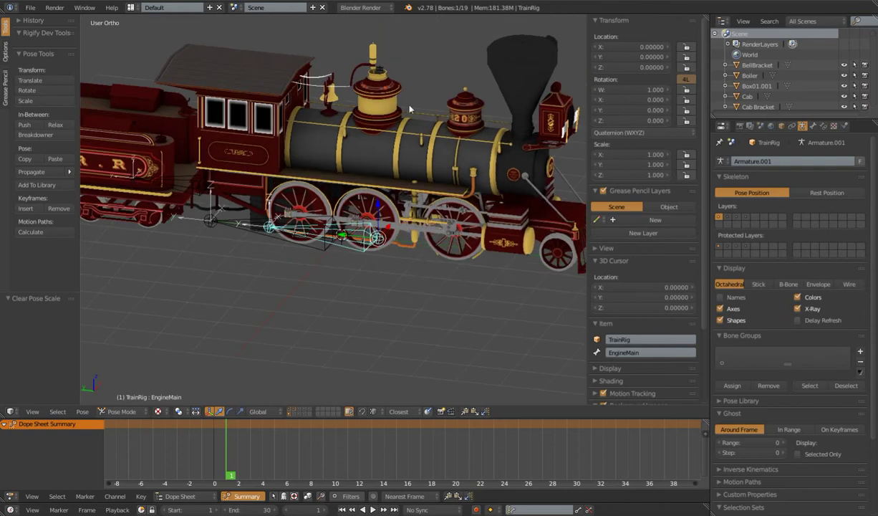
middle_drag(333, 247, 341, 244)
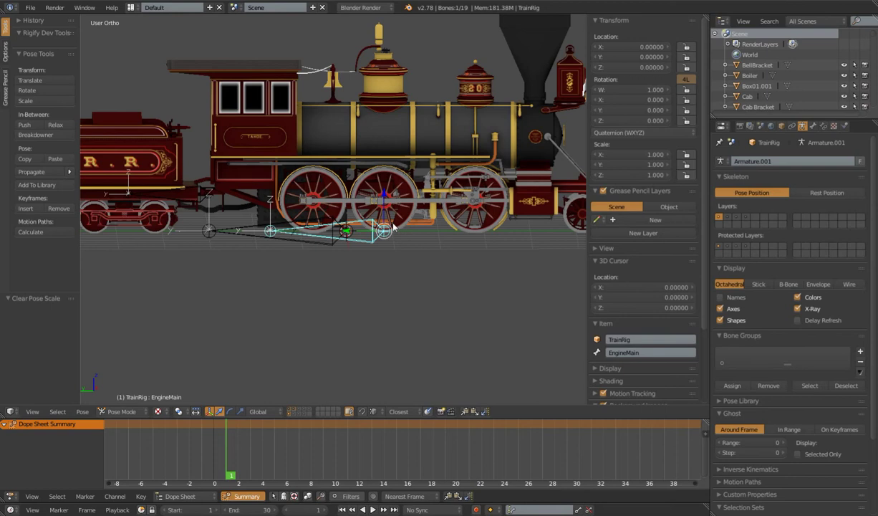
scroll(387, 179, down, 3)
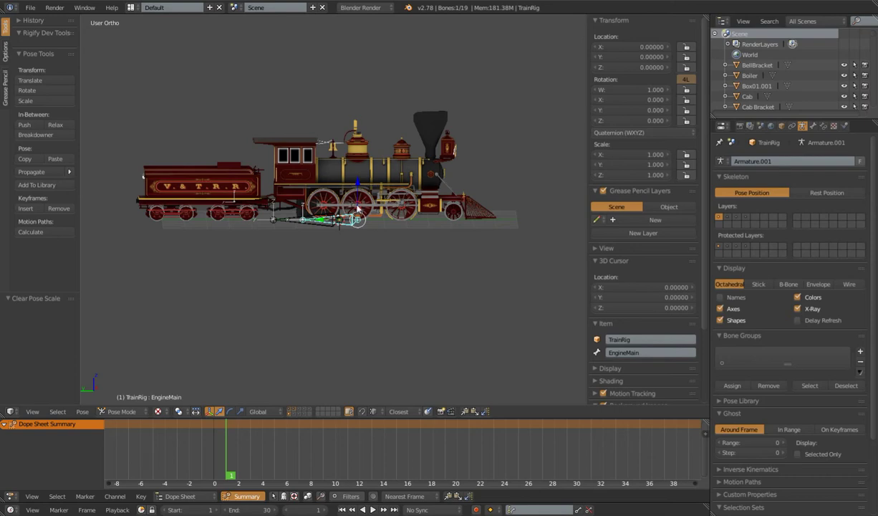
scroll(387, 241, up, 4)
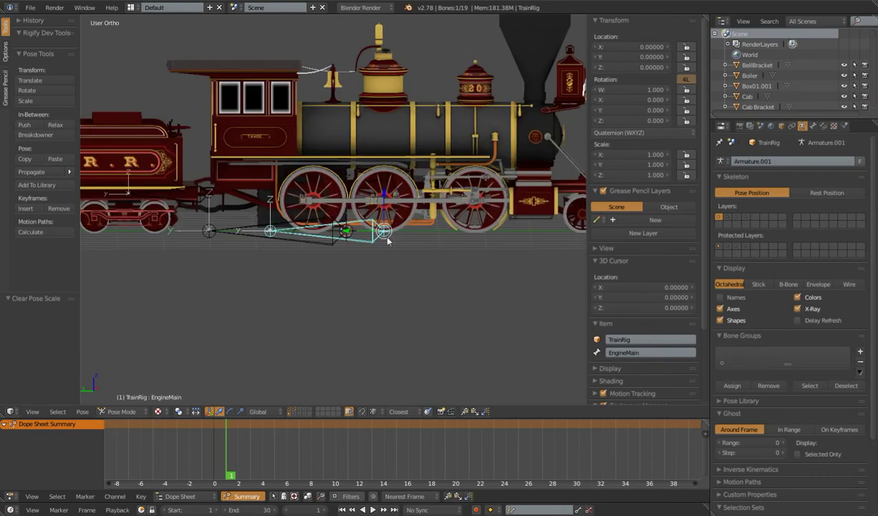
- Select the CarMain bone and examine its placement at the coupling between engine and tender, including from above
right_click(185, 196)
shift+middle_drag(187, 197, 294, 192)
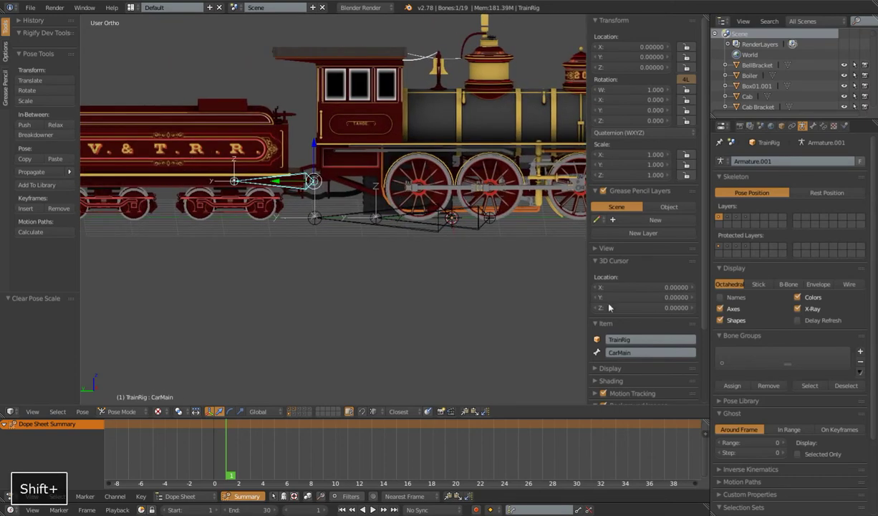
middle_drag(401, 276, 396, 188)
middle_drag(368, 237, 390, 215)
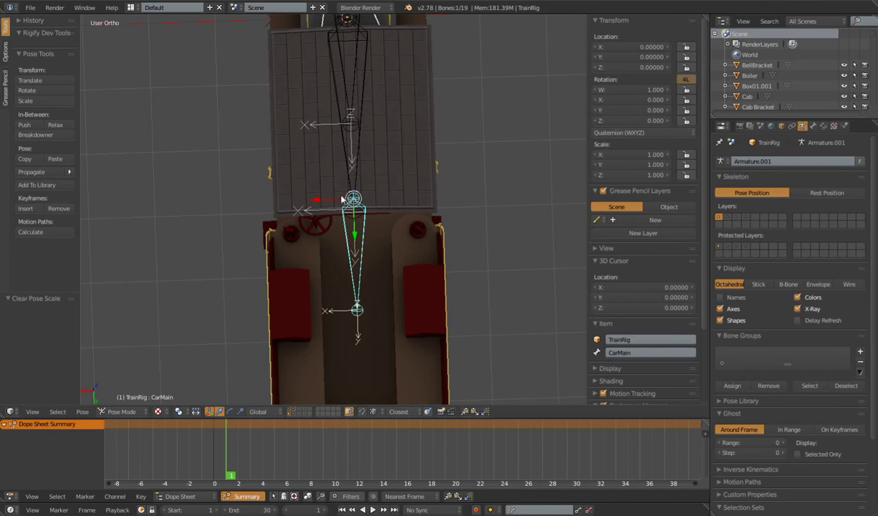
middle_drag(419, 221, 458, 283)
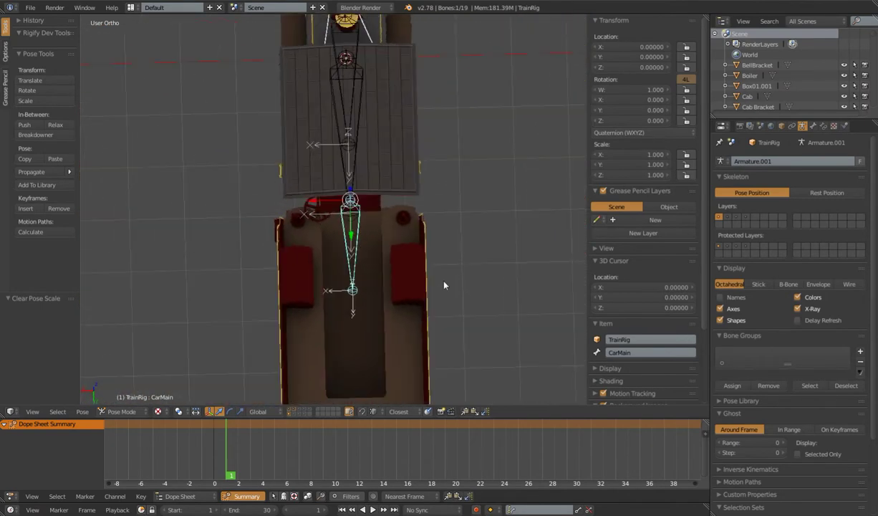
- Try rotating the CarMain bone freely to demonstrate its pivot at the tender coupling
key(r)
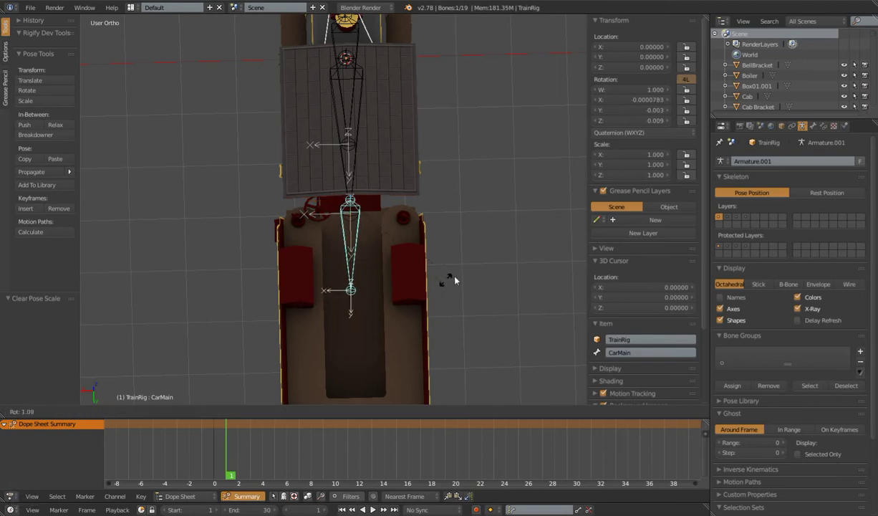
right_click(441, 287)
middle_drag(444, 272, 404, 257)
key(r)
right_click(375, 235)
scroll(371, 247, down, 3)
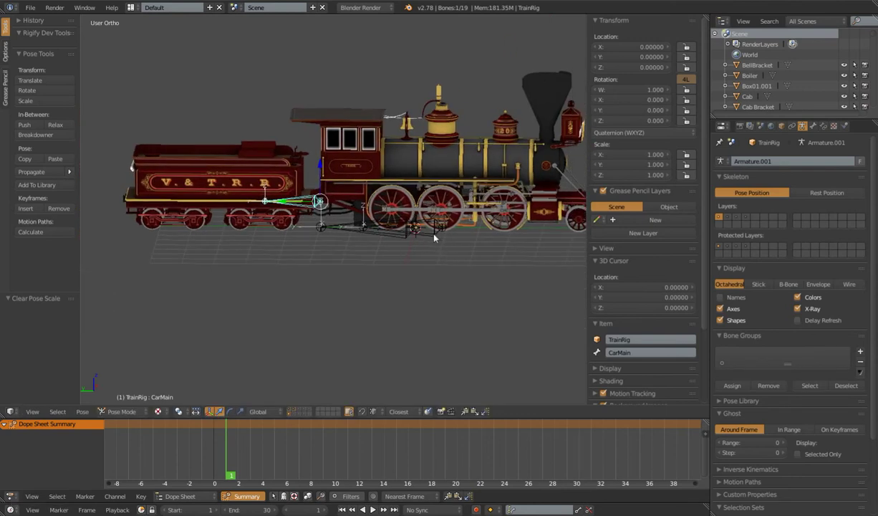
- Deselect all bones and display only the train body layer, hiding the armature and the wheels
right_click(383, 234)
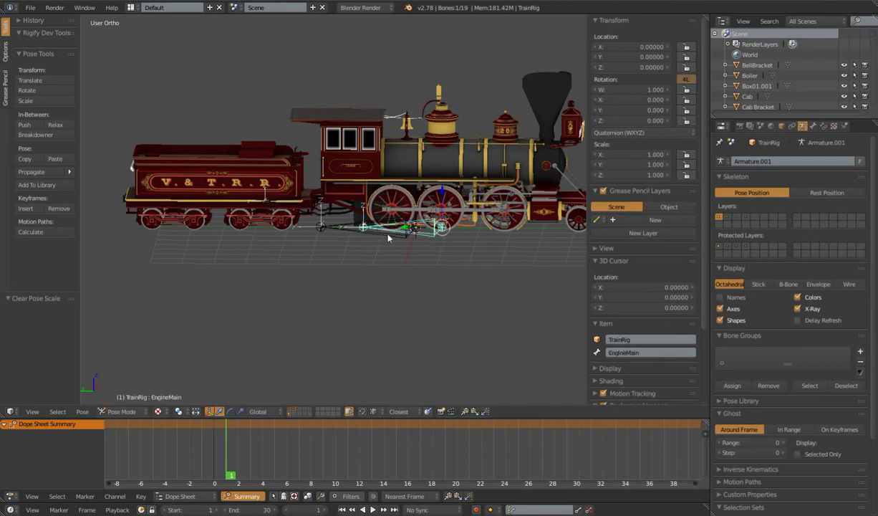
scroll(408, 278, down, 1)
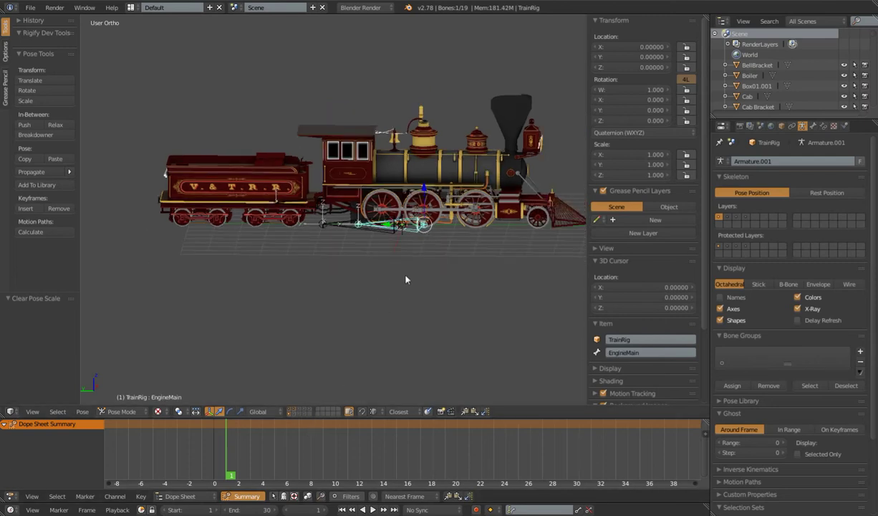
key(a)
middle_drag(374, 287, 385, 275)
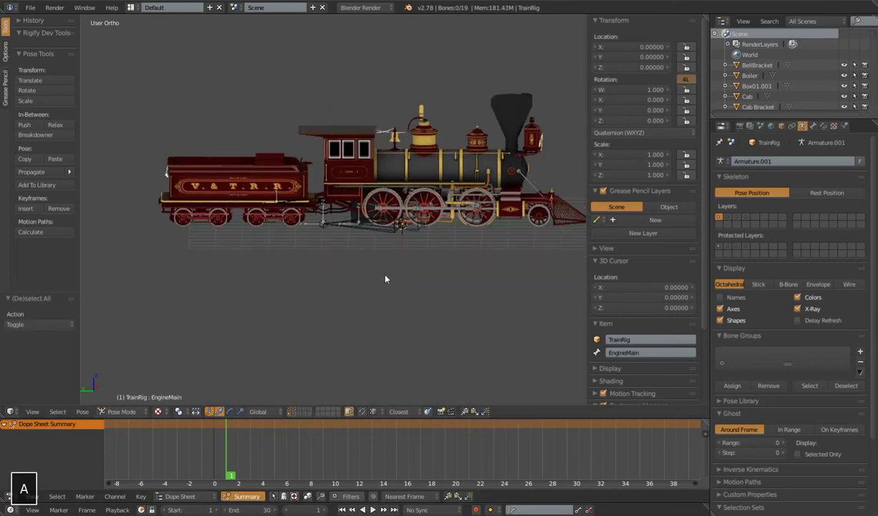
shift+click(295, 410)
click(290, 409)
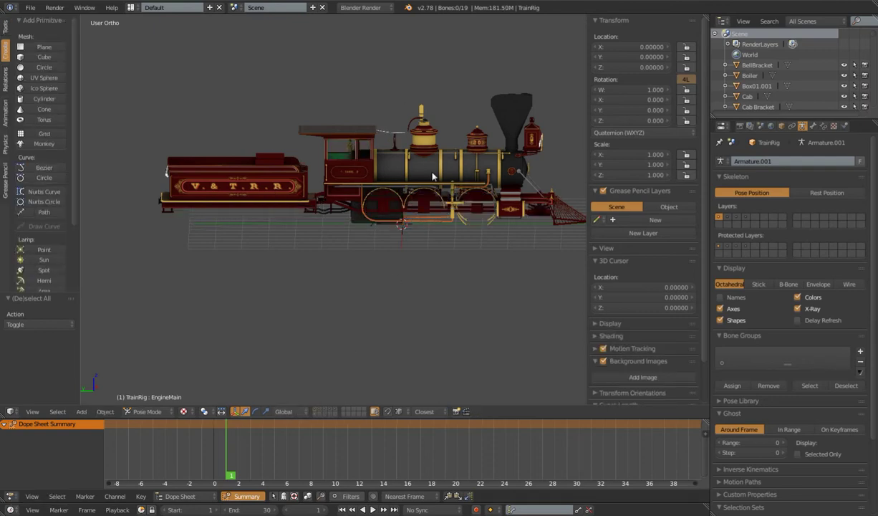
- View the train body from the left, switch to Object Mode and select the Boiler
shift+middle_drag(429, 203, 446, 224)
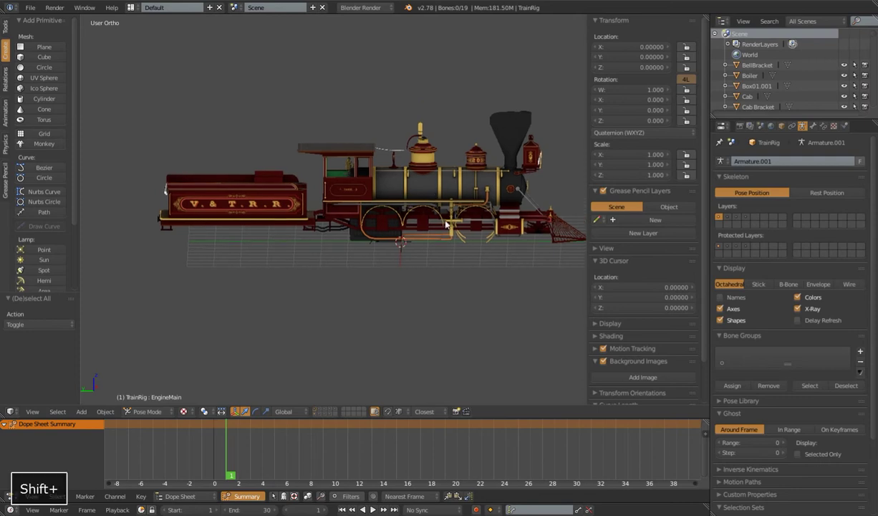
key(ctrl+KP_1)
key(ctrl+KP_3)
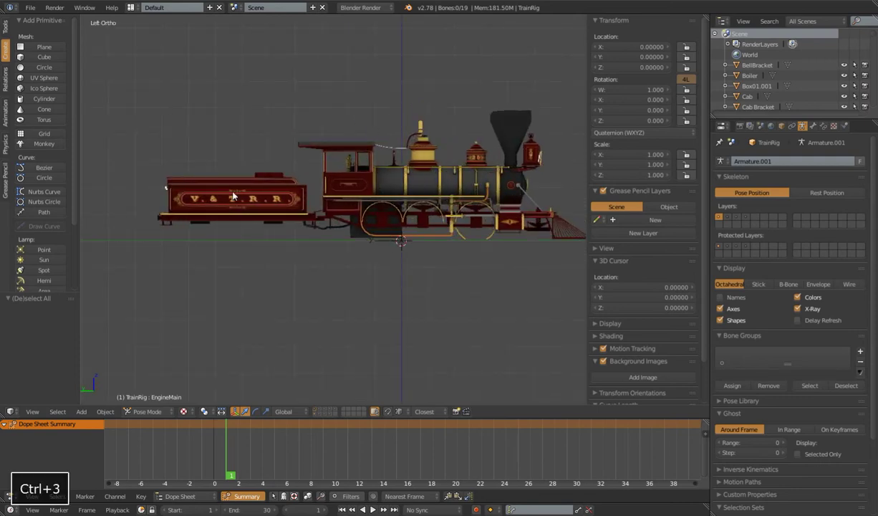
key(ctrl+Tab)
right_click(338, 166)
right_click(401, 180)
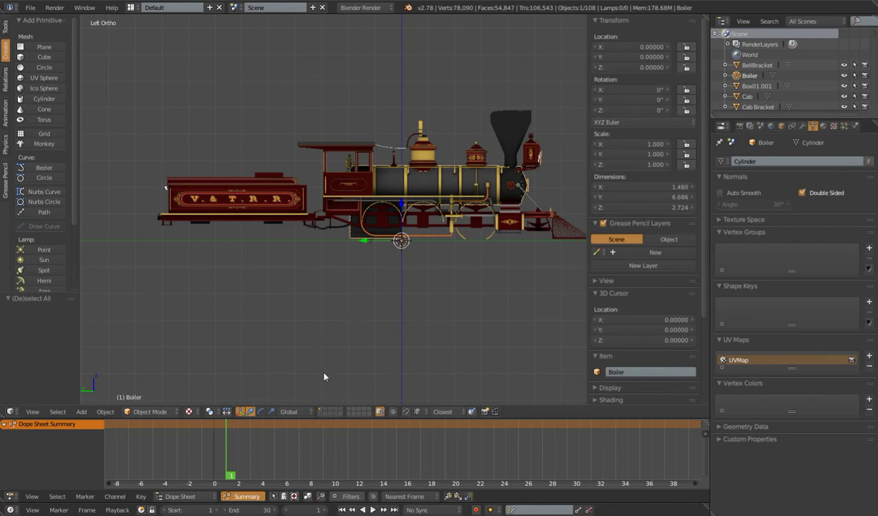
- Display the train in wireframe and deselect all objects
shift+drag(324, 312, 327, 310)
shift+middle_drag(328, 311, 369, 308)
scroll(351, 312, up, 2)
key(z)
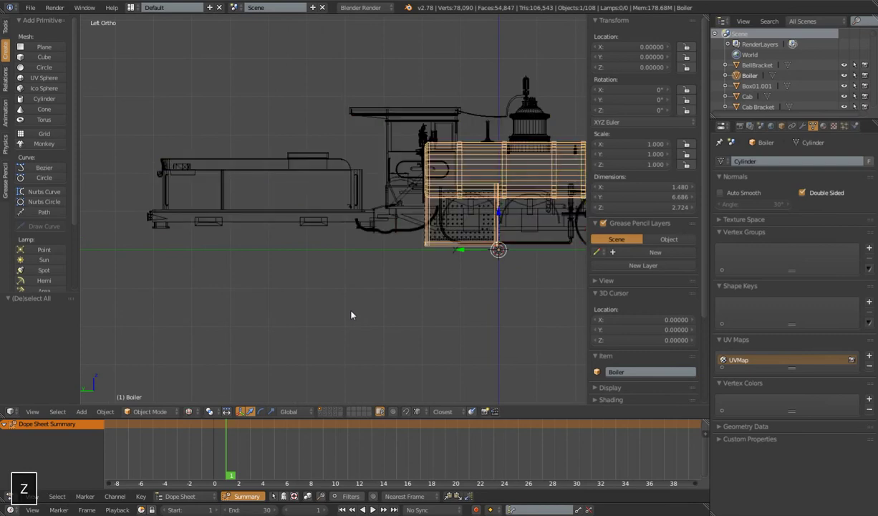
key(a)
scroll(351, 313, down, 2)
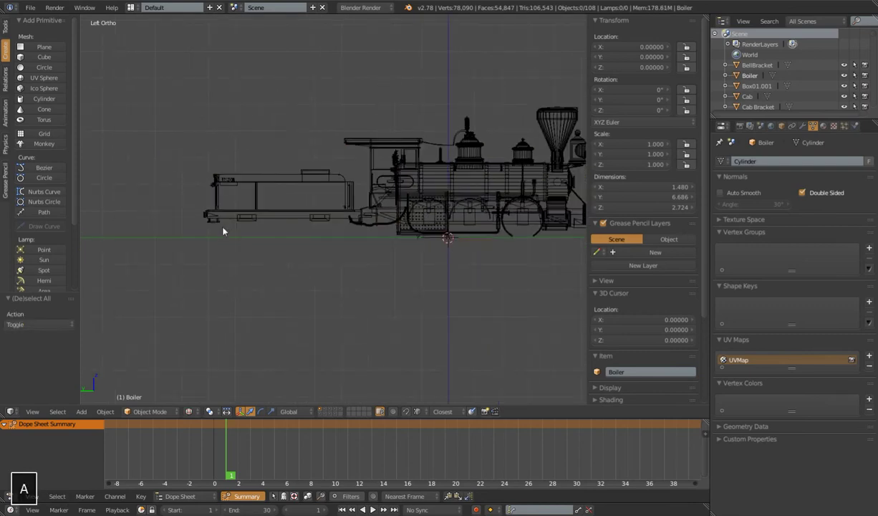
- Box-select all the tender's body objects, including the parts at its coupling end
key(b)
drag(174, 149, 315, 231)
scroll(316, 229, up, 6)
key(b)
drag(342, 181, 382, 209)
scroll(376, 204, down, 5)
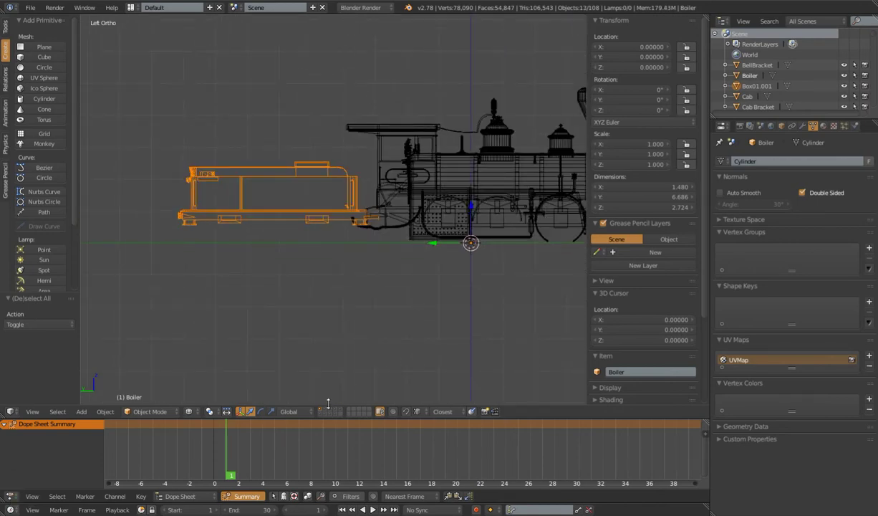
- Show the armature's layer again and parent the selected tender objects to the TrainRig's CarMain bone using the Bone option
shift+click(320, 414)
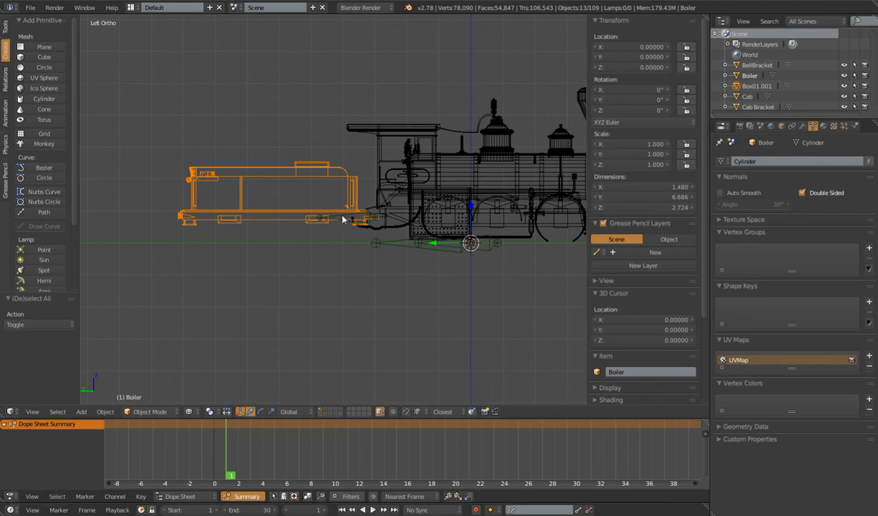
shift+right_click(344, 219)
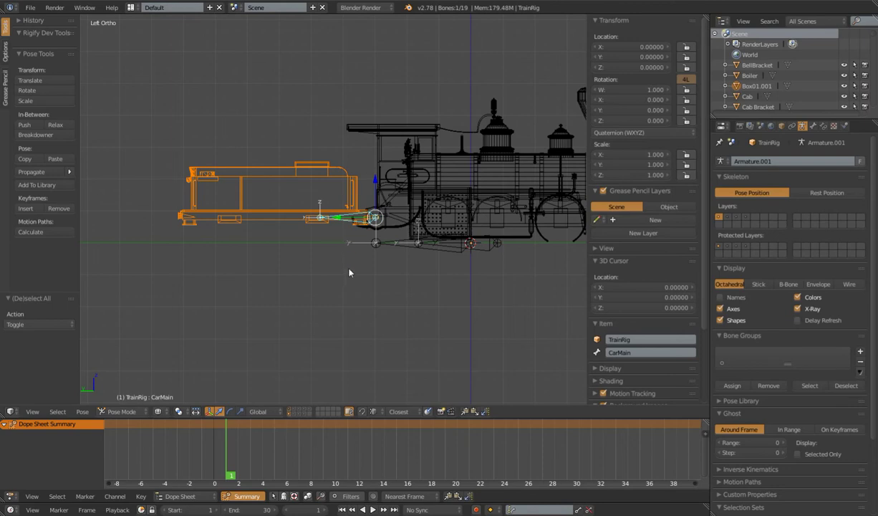
key(ctrl+p)
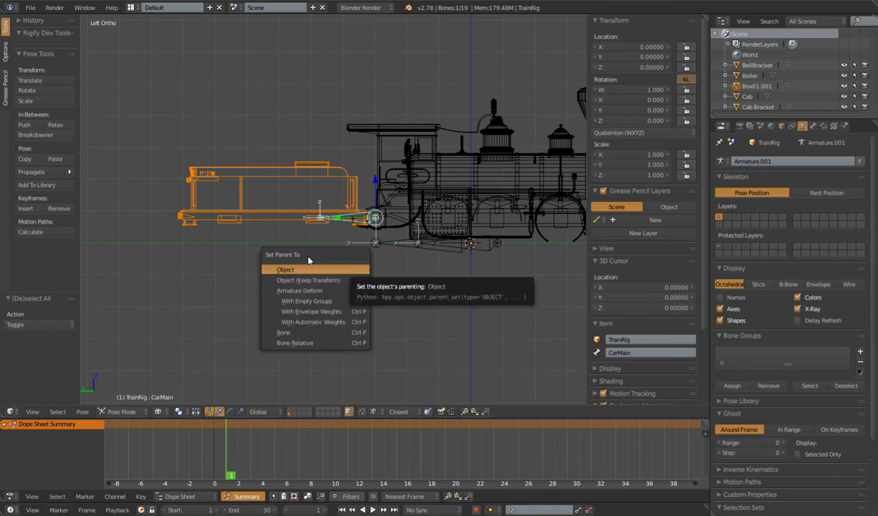
click(285, 332)
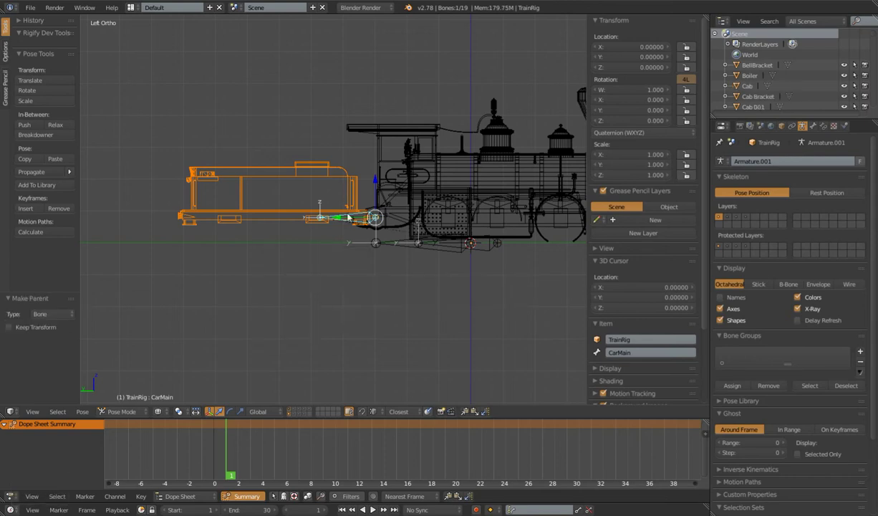
- Trial-move and rotate the CarMain bone to check that the tender follows, cancelling each transform
key(g)
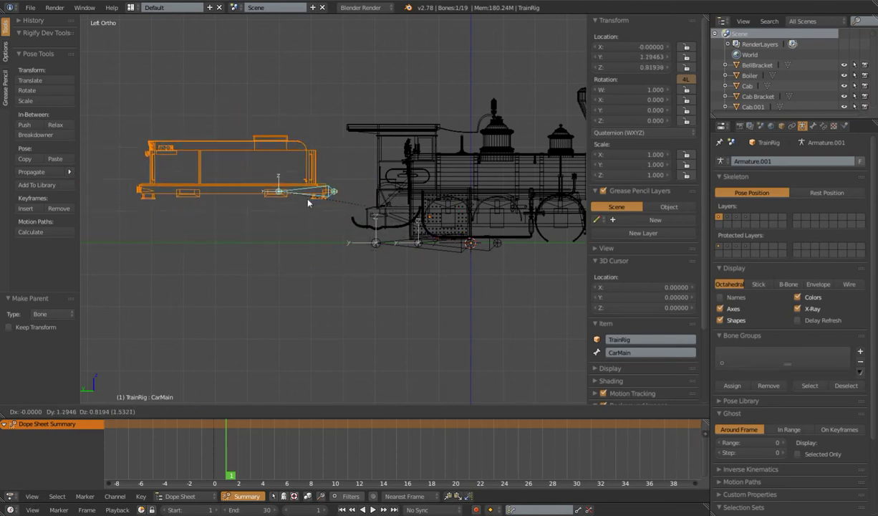
key(Escape)
middle_drag(301, 276, 390, 309)
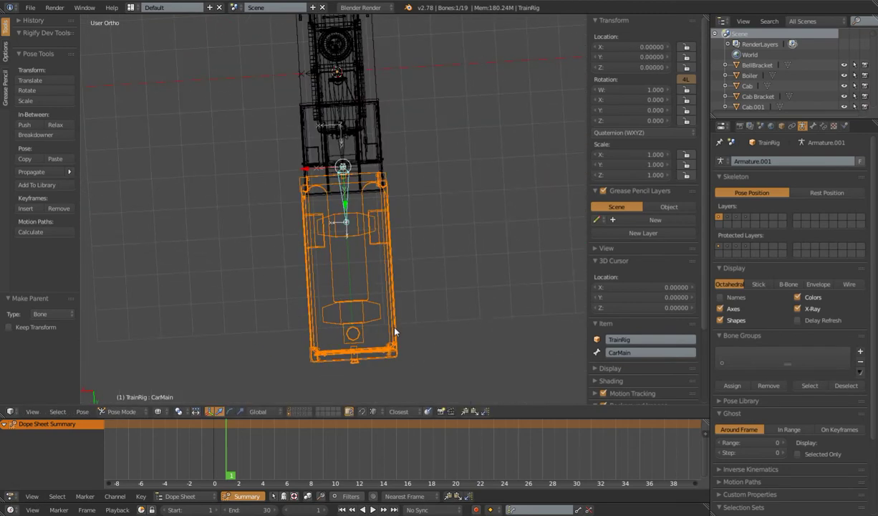
key(r)
key(Escape)
key(r)
key(Escape)
- Move the CarMain bone with the tender about 7.7 units along Y away from the engine and deselect all bones
middle_drag(473, 247, 412, 239)
key(g)
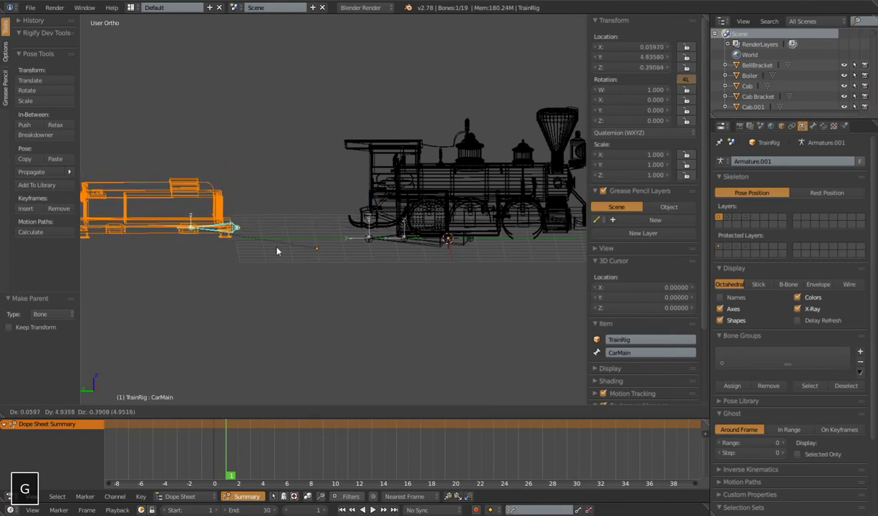
click(198, 222)
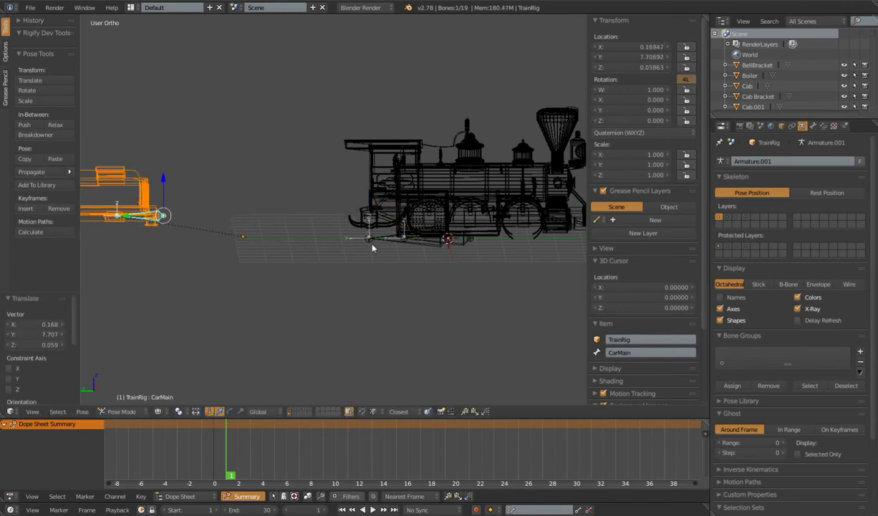
scroll(380, 243, down, 2)
key(a)
shift+middle_drag(419, 265, 361, 270)
scroll(361, 270, up, 3)
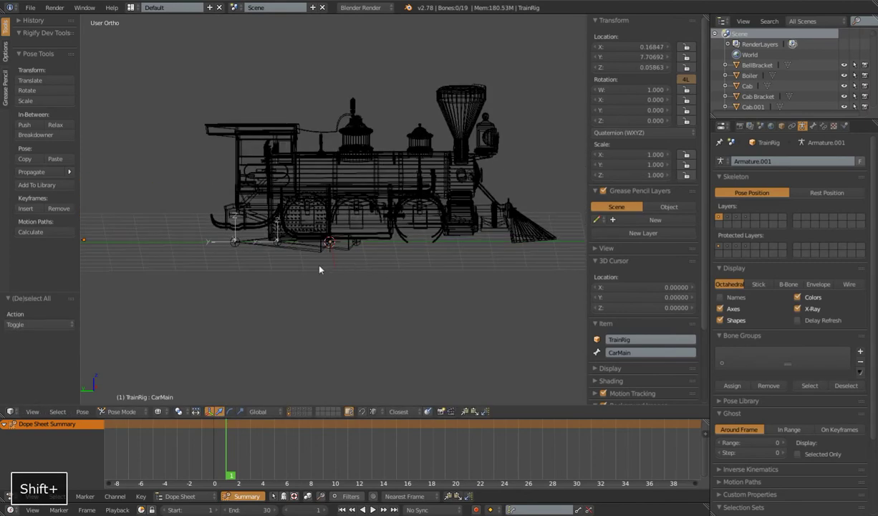
scroll(315, 270, down, 4)
- Switch from the armature to Object Mode, deselect everything and hide the armature's layer
key(Tab)
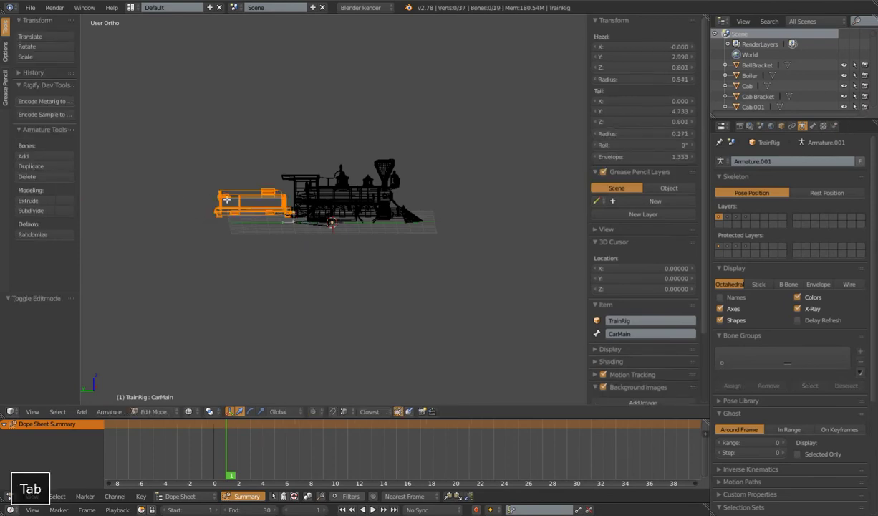
key(Tab)
right_click(196, 198)
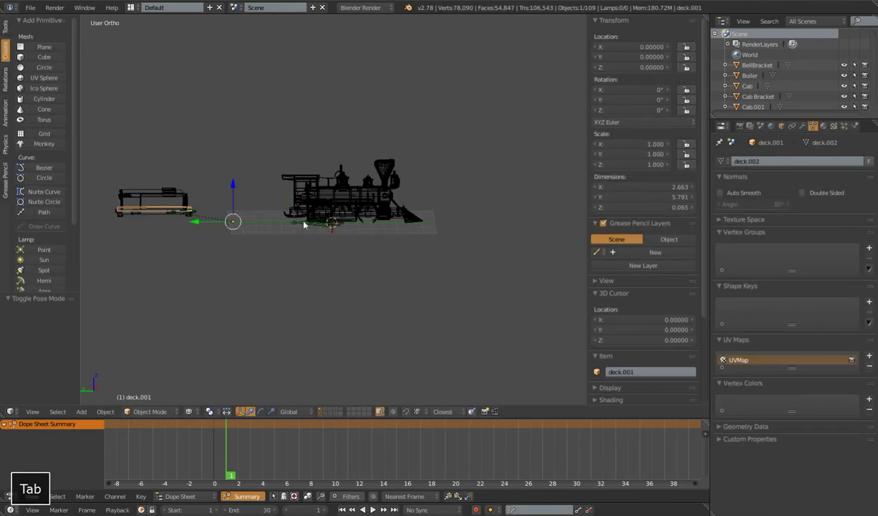
key(a)
scroll(305, 225, up, 5)
scroll(303, 226, down, 3)
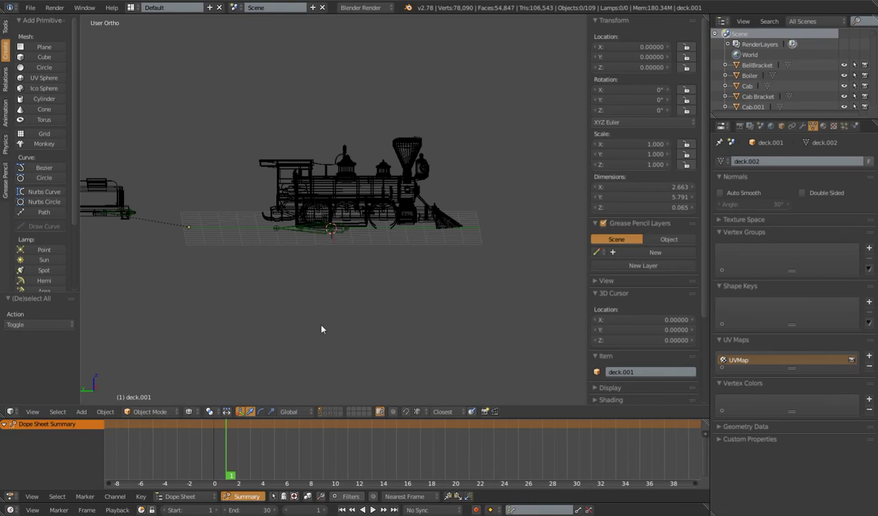
shift+click(319, 414)
shift+middle_drag(363, 319, 375, 298)
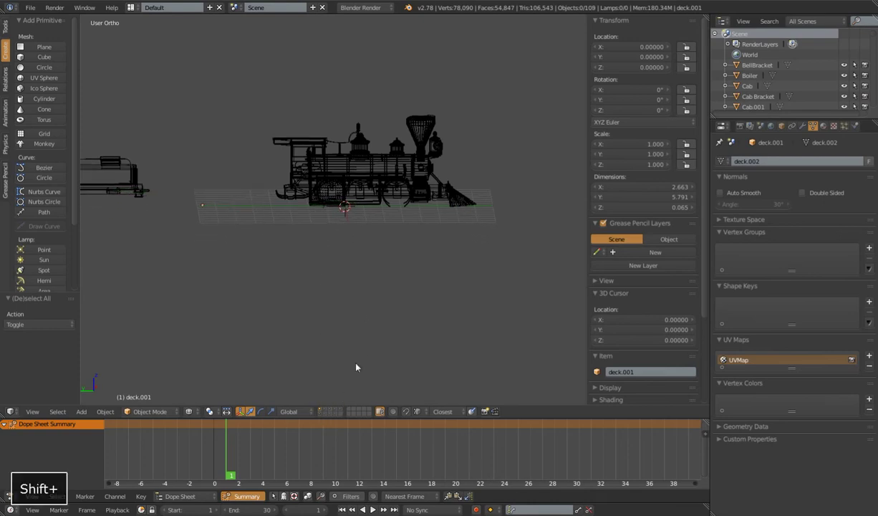
- Box-select all the engine's body objects from the cab to the cowcatcher
scroll(374, 284, up, 4)
scroll(374, 285, down, 4)
right_click(322, 178)
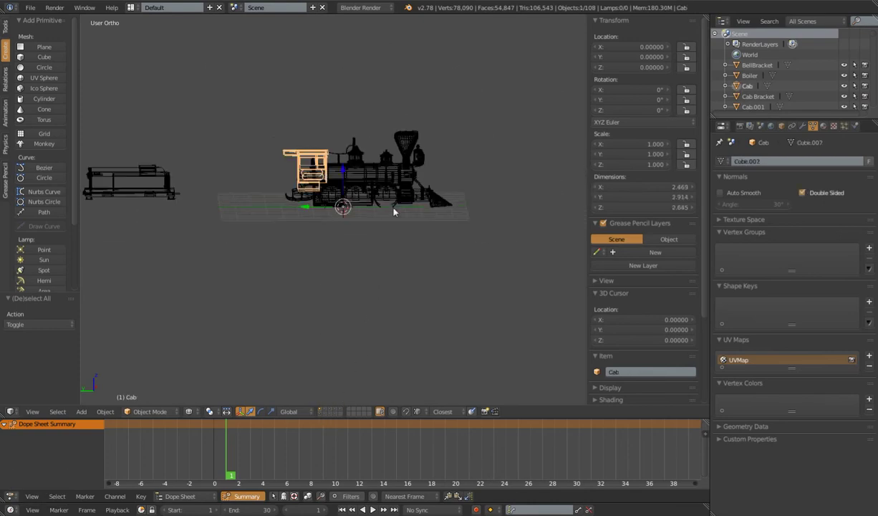
key(b)
drag(252, 114, 471, 228)
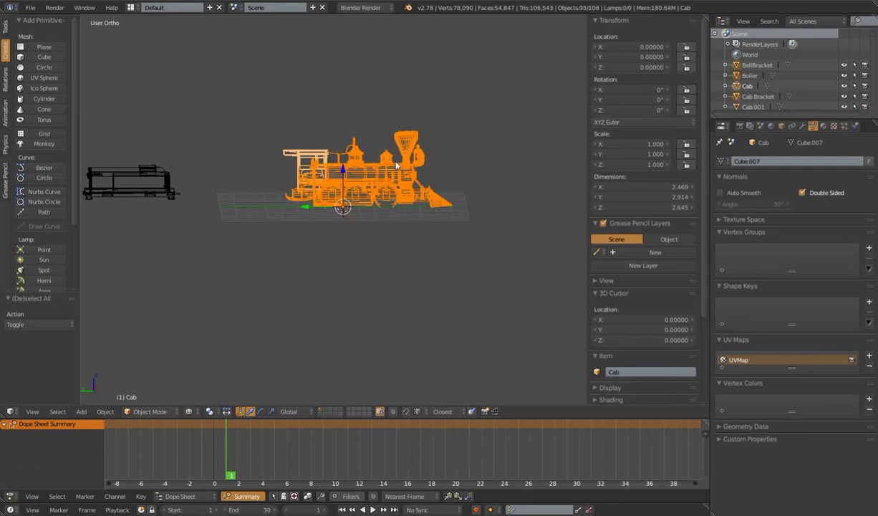
- Show the armature's layer again and parent the selected engine objects to the TrainRig's EngineMain bone using the Bone option
scroll(384, 247, up, 8)
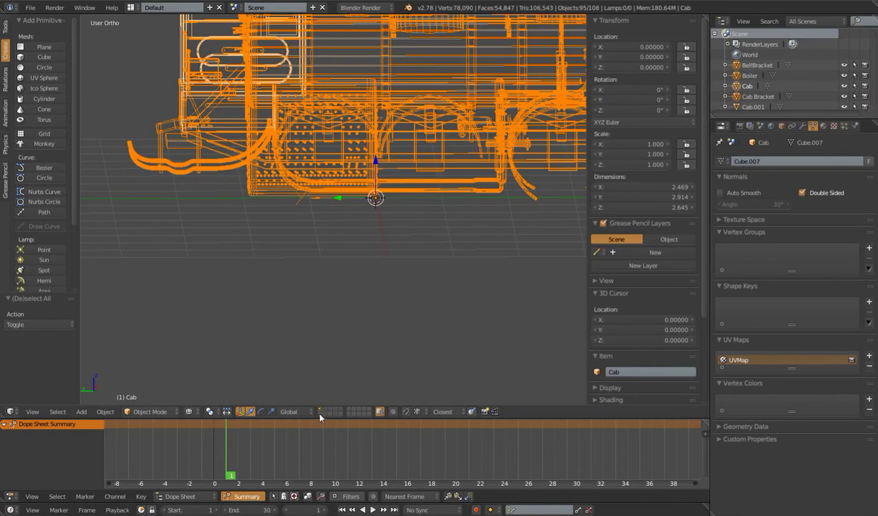
key(shift+c)
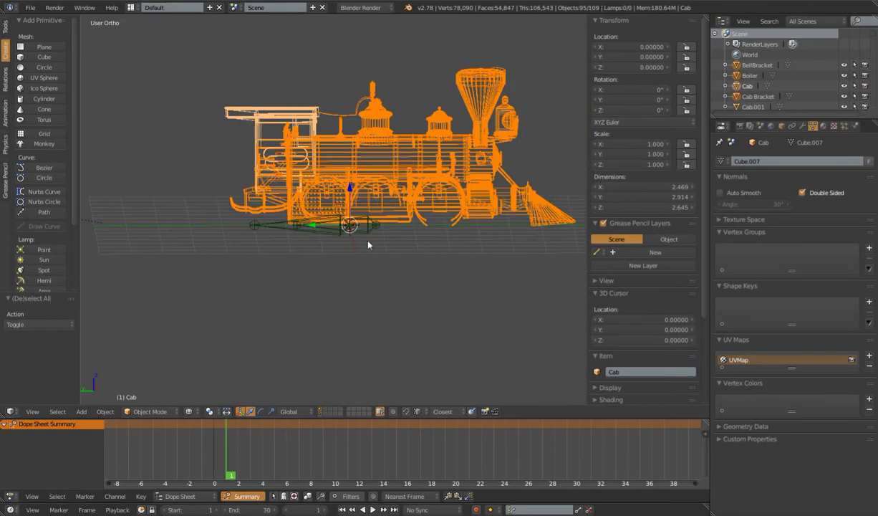
shift+right_click(351, 223)
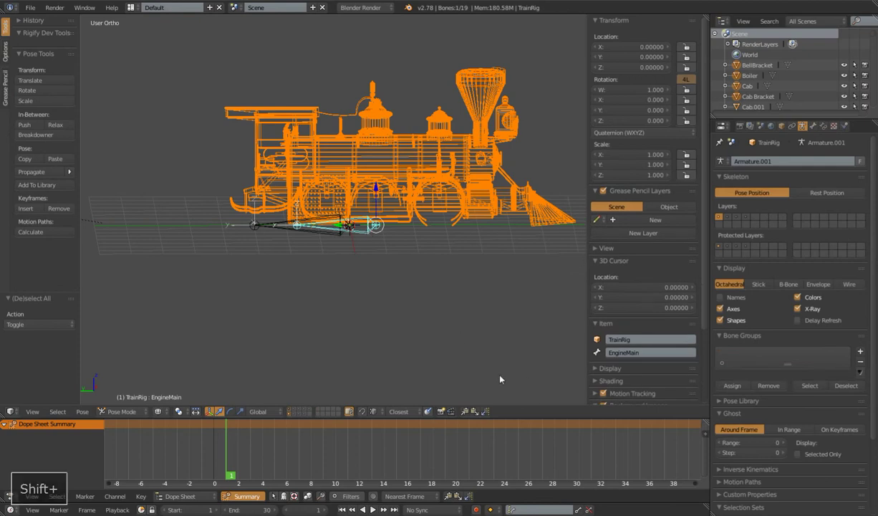
key(ctrl+p)
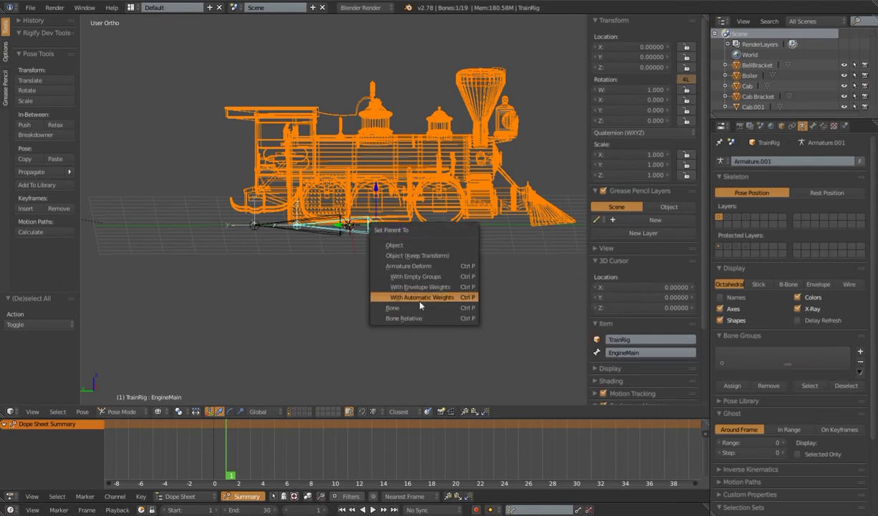
click(393, 308)
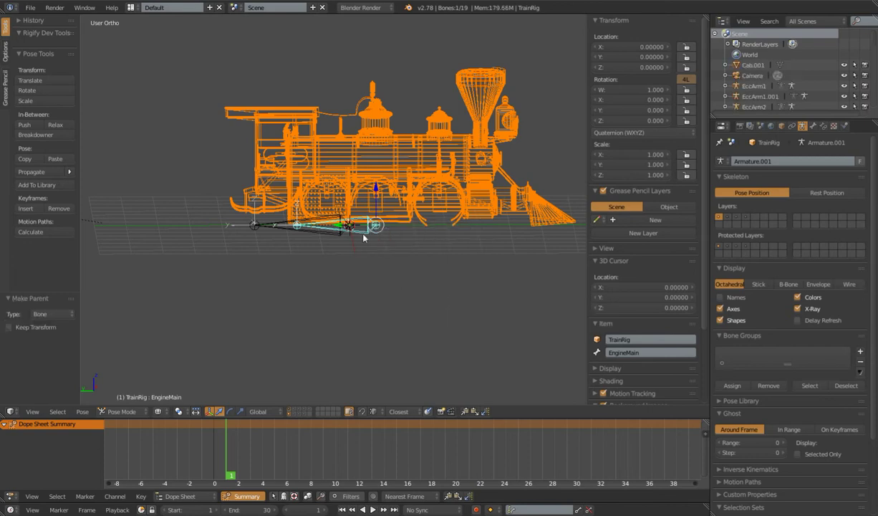
- Trial-move the EngineMain bone and the CarMain bone to check their attached bodies, cancelling each move
scroll(358, 257, down, 4)
key(g)
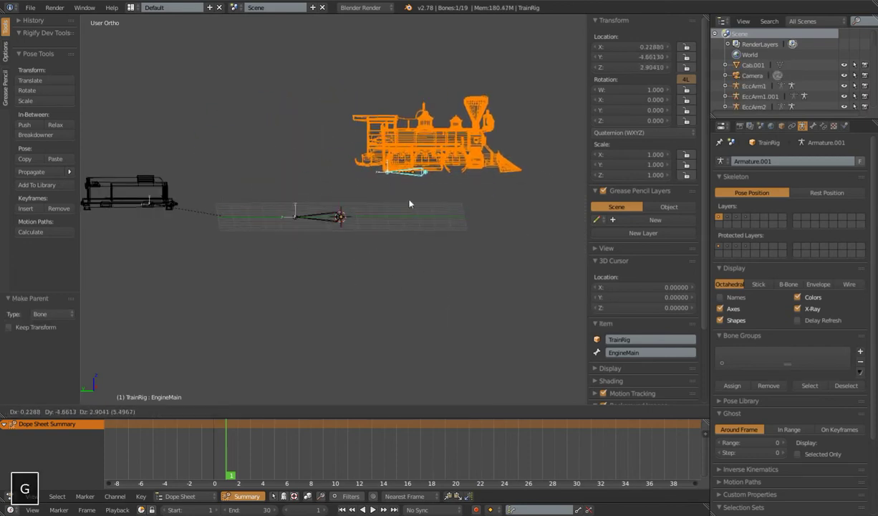
key(Escape)
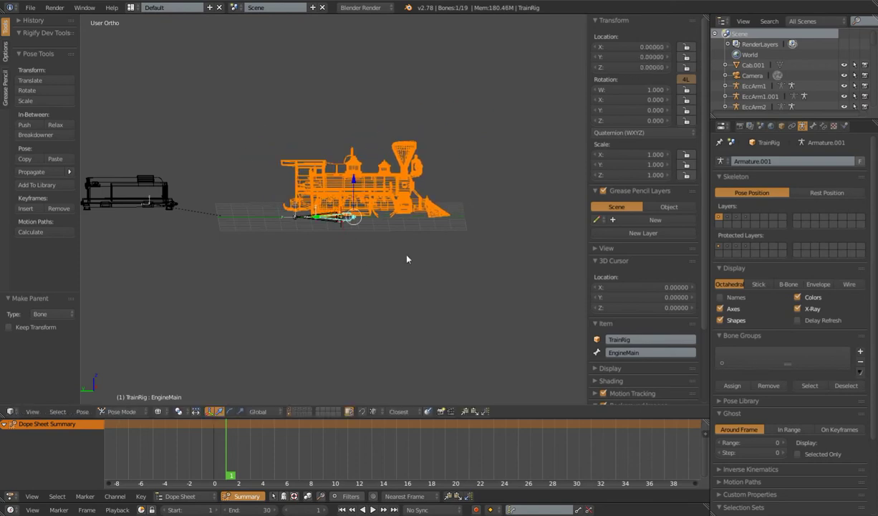
right_click(156, 196)
key(g)
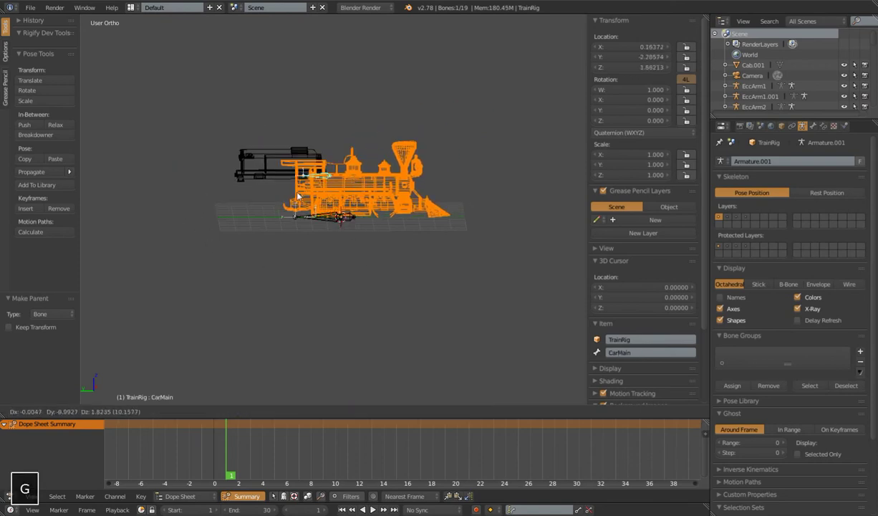
key(Escape)
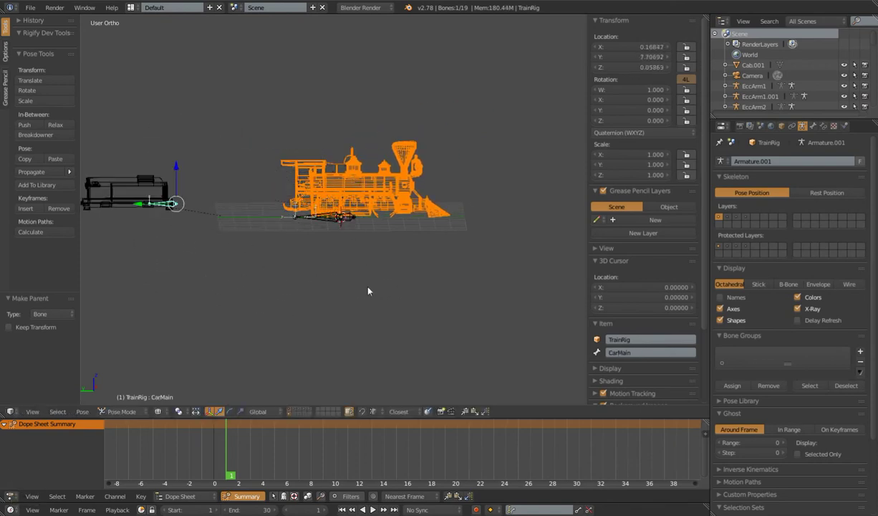
- Select all the visible pose bones and clear their location and scale
key(a)
key(alt+g)
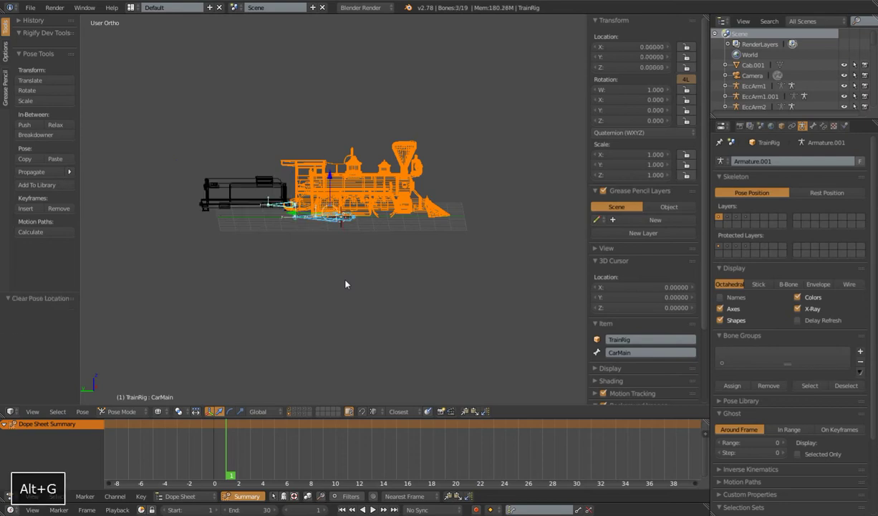
key(alt+s)
scroll(342, 302, up, 5)
scroll(294, 233, down, 3)
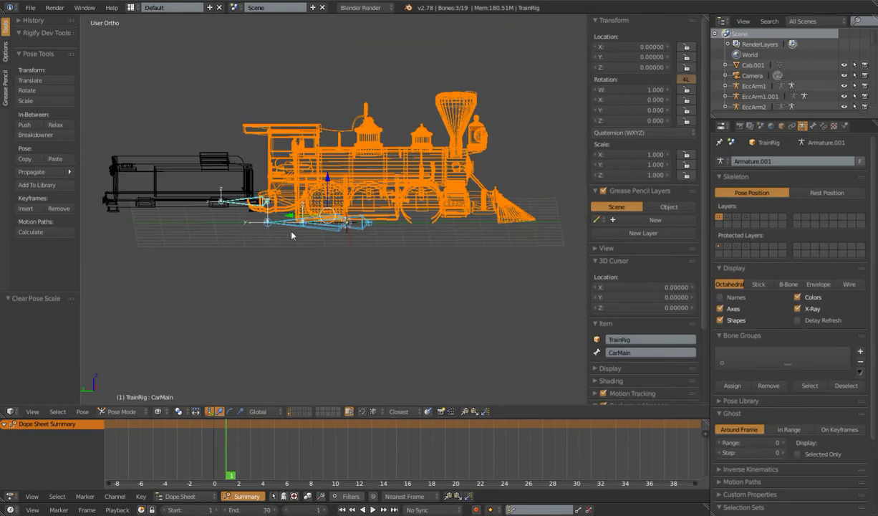
shift+middle_drag(315, 246, 322, 254)
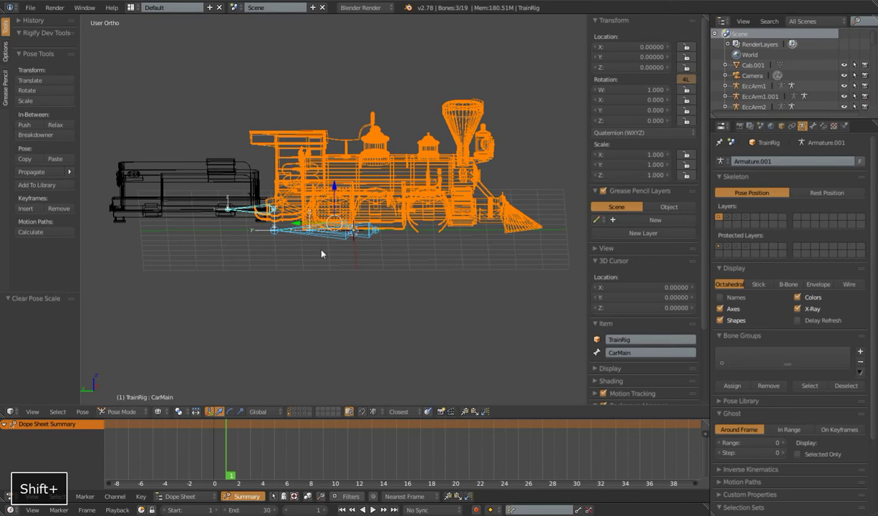
scroll(322, 254, up, 3)
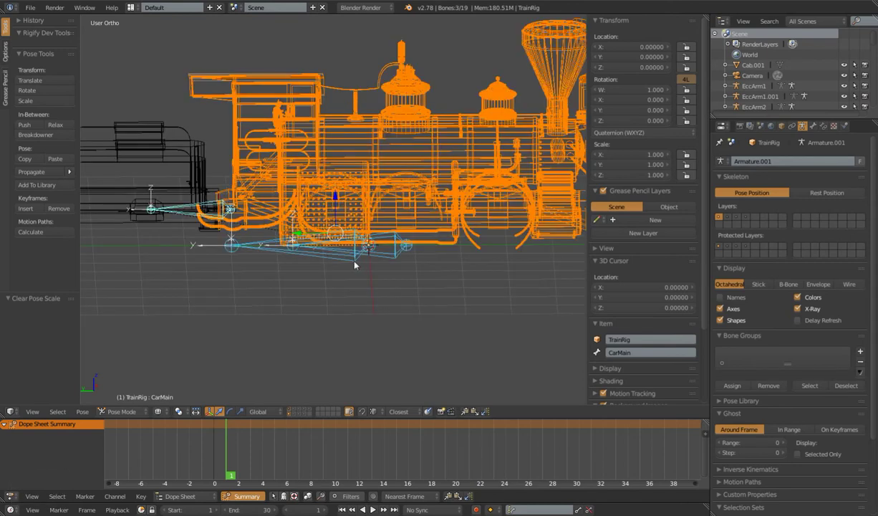
- View the train from the left and switch the viewport shading from wireframe to display its textured colours
key(ctrl+KP_3)
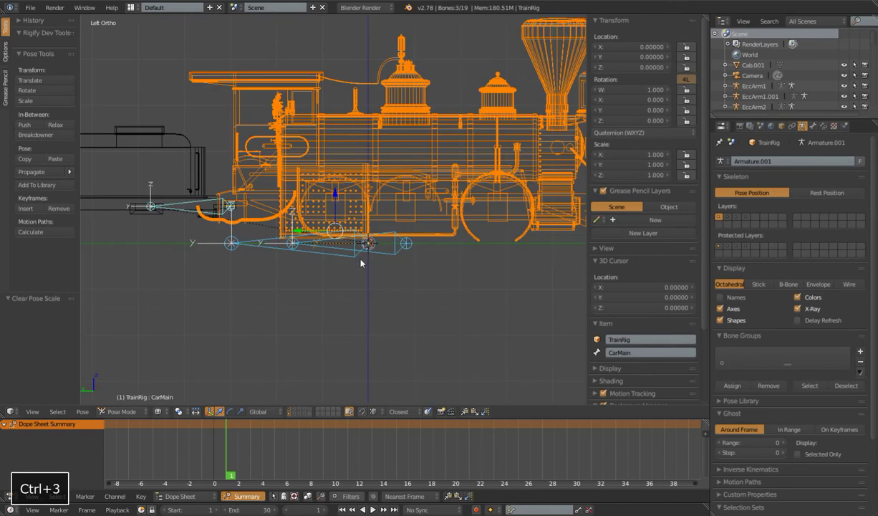
key(z)
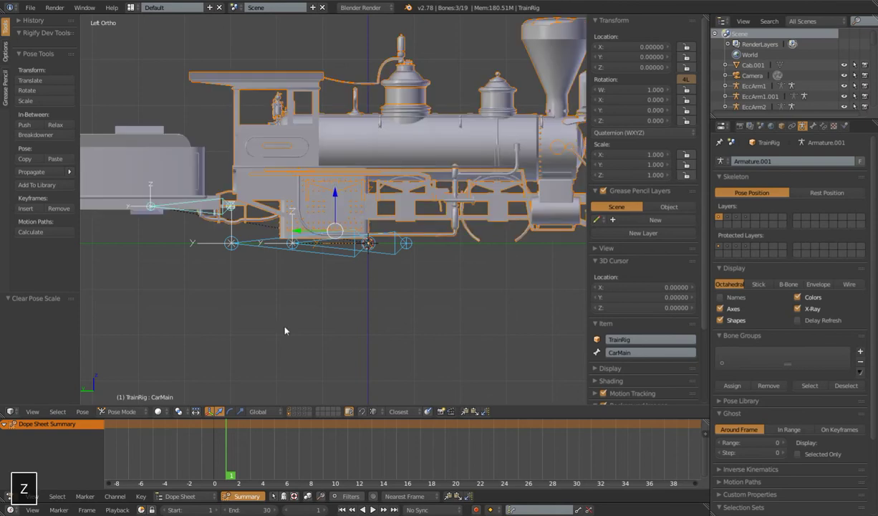
click(159, 412)
click(188, 338)
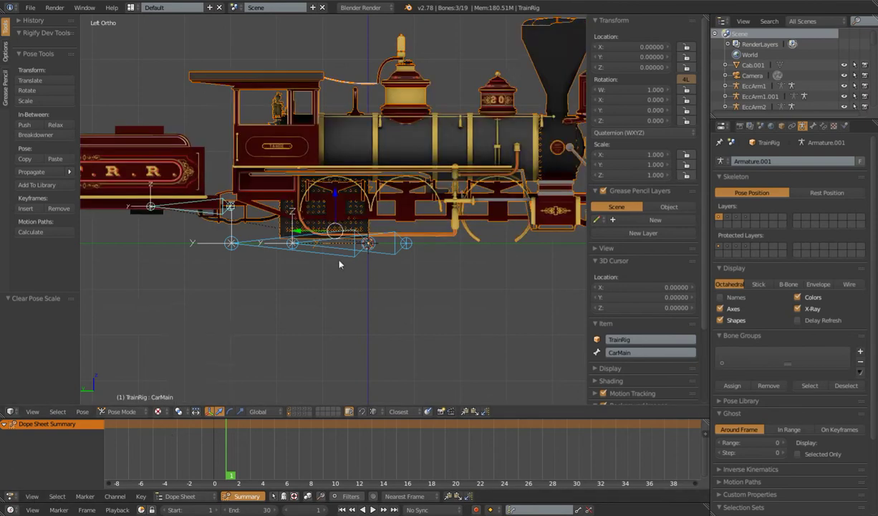
scroll(339, 260, down, 5)
scroll(358, 251, up, 4)
- Enter Edit Mode on the TrainRig armature, reveal its hidden bones and view them from the left
middle_drag(356, 247, 345, 272)
key(Tab)
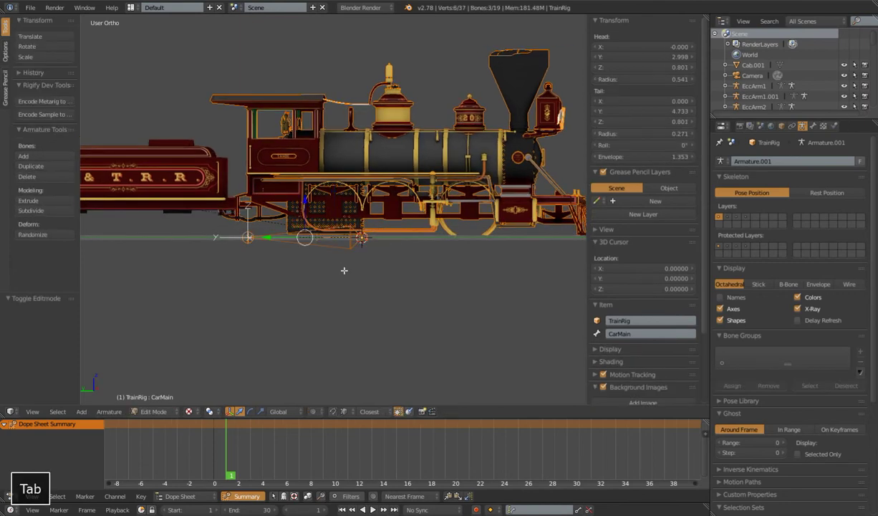
key(alt+h)
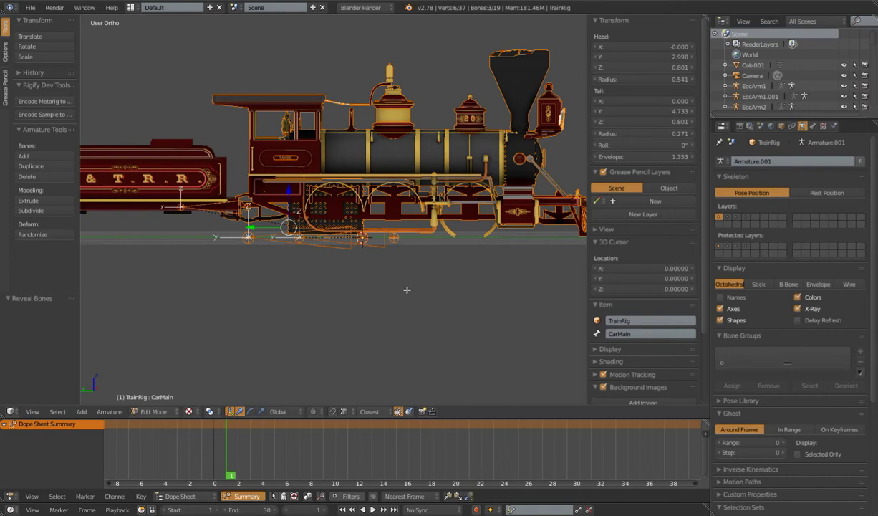
key(ctrl+KP_3)
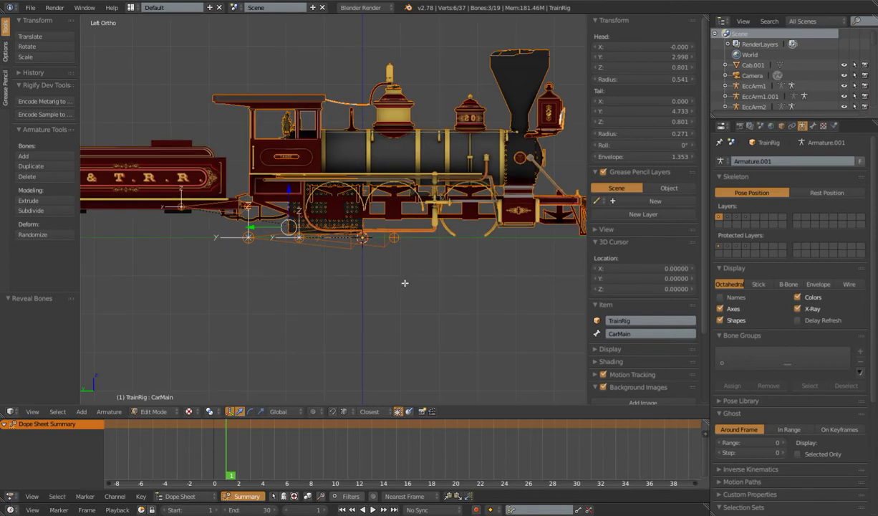
scroll(404, 285, up, 3)
- Parent the EngineMain bone to the Root bone with Keep Offset, and select Root in Pose Mode
right_click(353, 276)
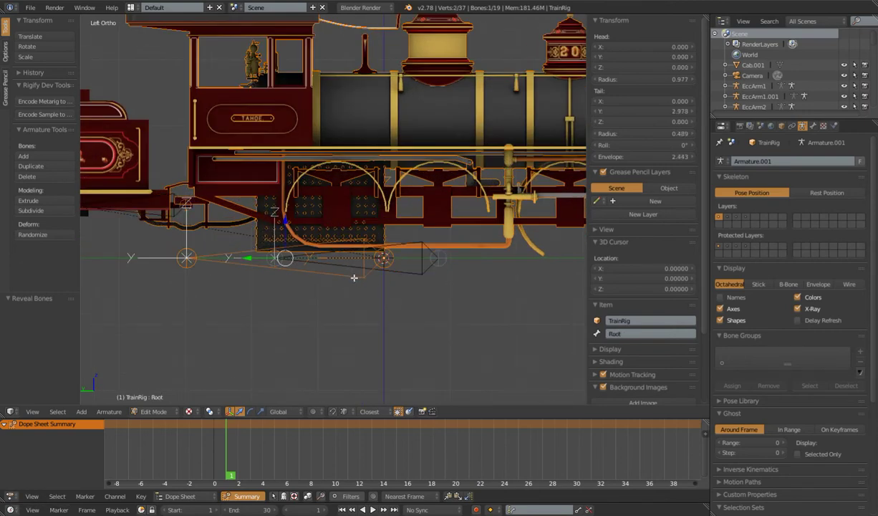
scroll(354, 277, down, 2)
right_click(376, 231)
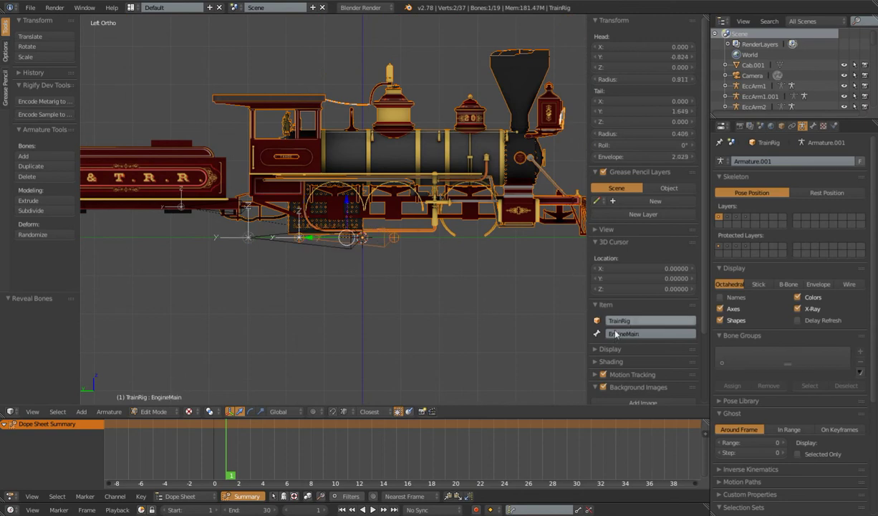
shift+right_click(335, 248)
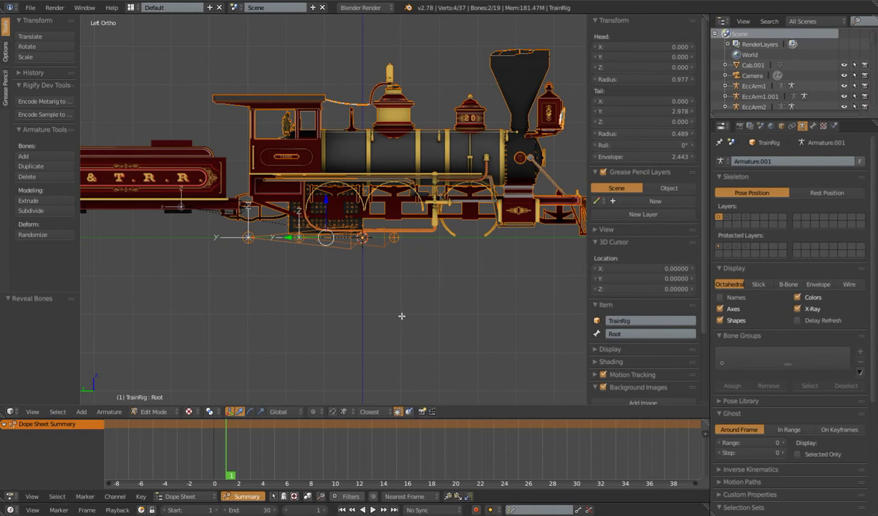
key(ctrl+p)
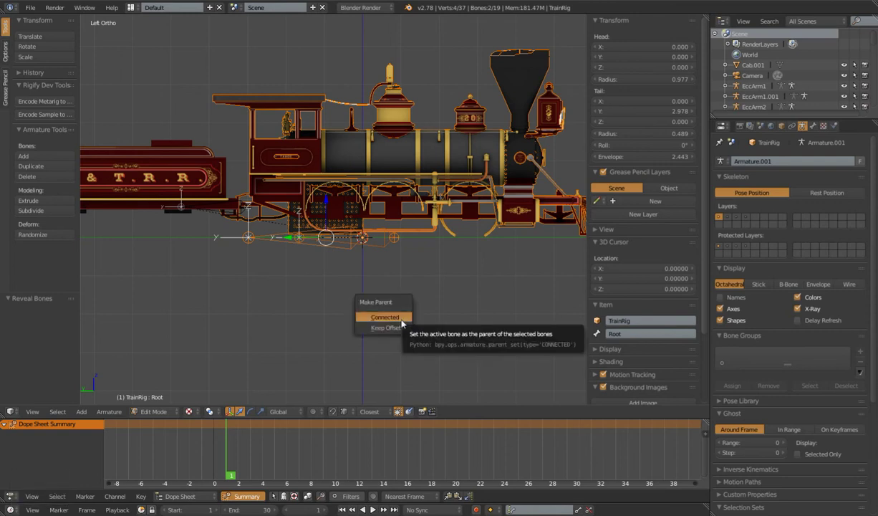
click(385, 328)
key(Tab)
right_click(345, 252)
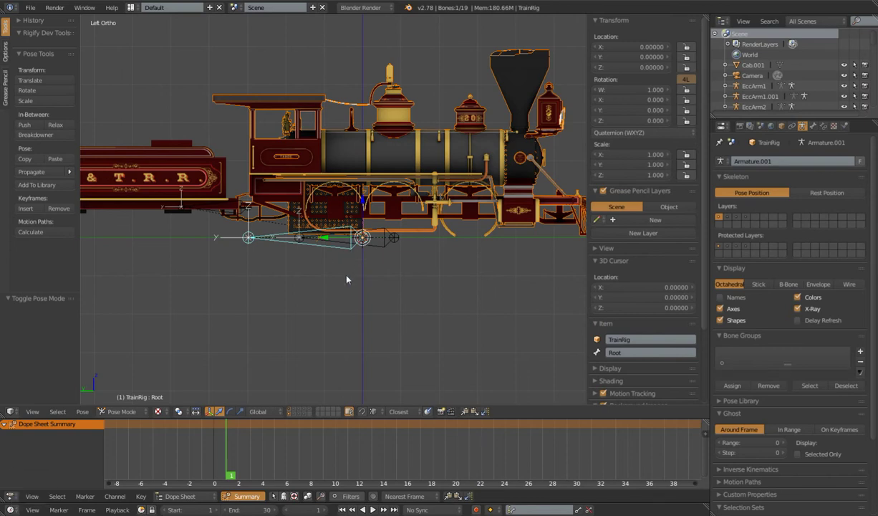
- Try moving, rotating and scaling the Root bone to test how the engine follows it
key(g)
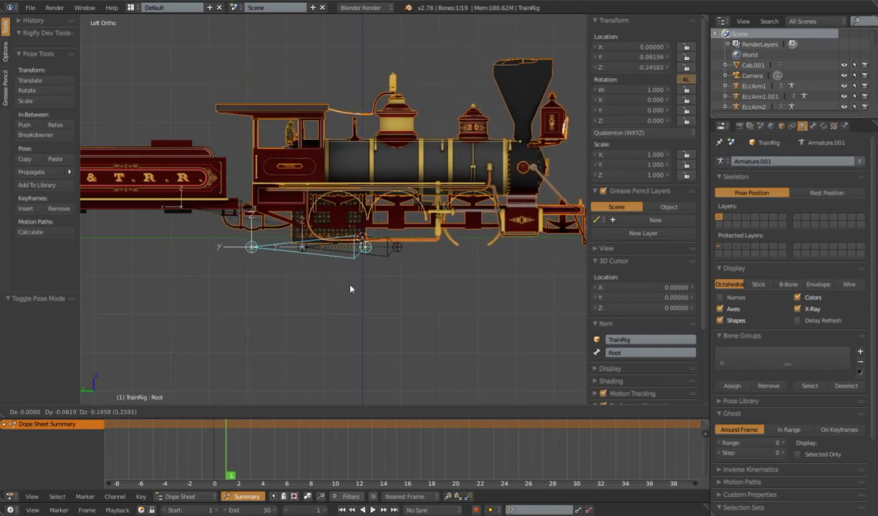
key(Escape)
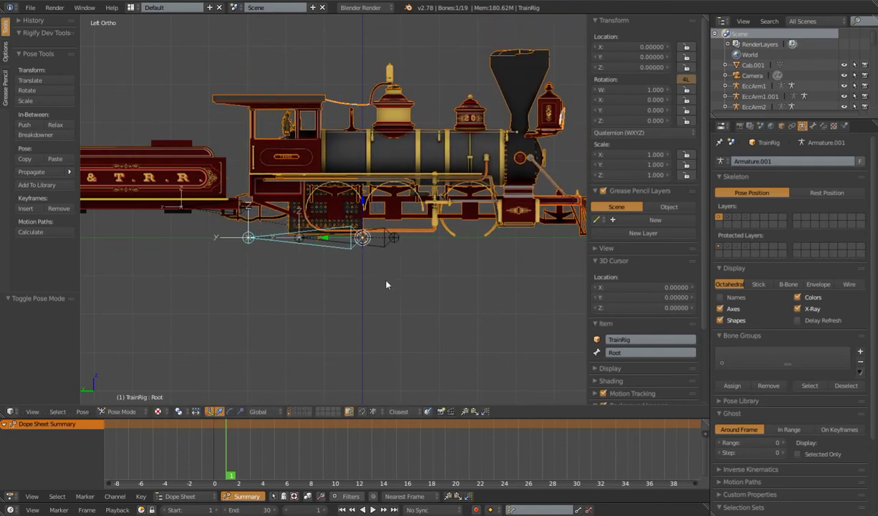
key(r)
key(r)
key(Escape)
key(s)
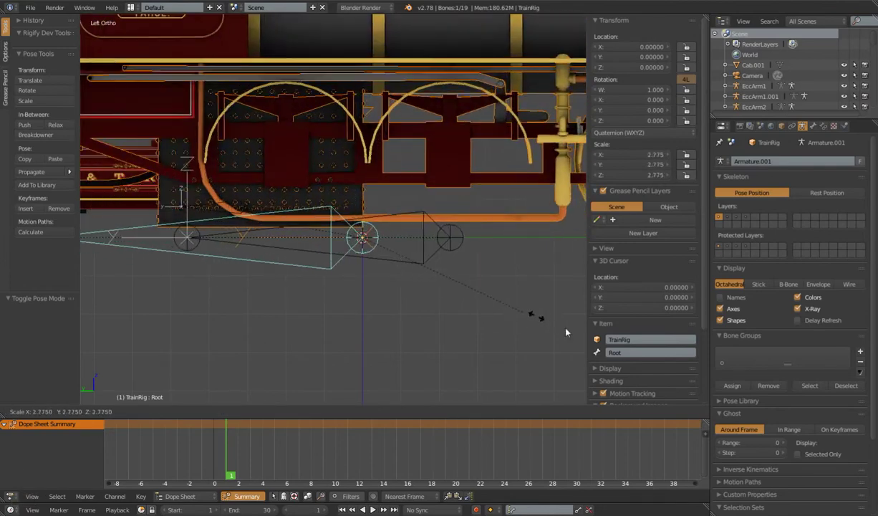
key(Escape)
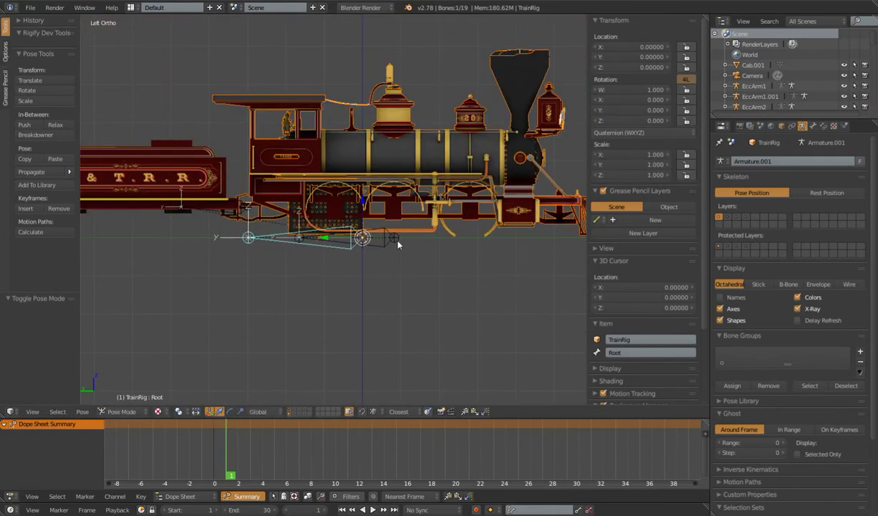
- Parent the CarMain bone to the EngineMain bone with Keep Offset in Edit Mode and return to Pose Mode
key(Tab)
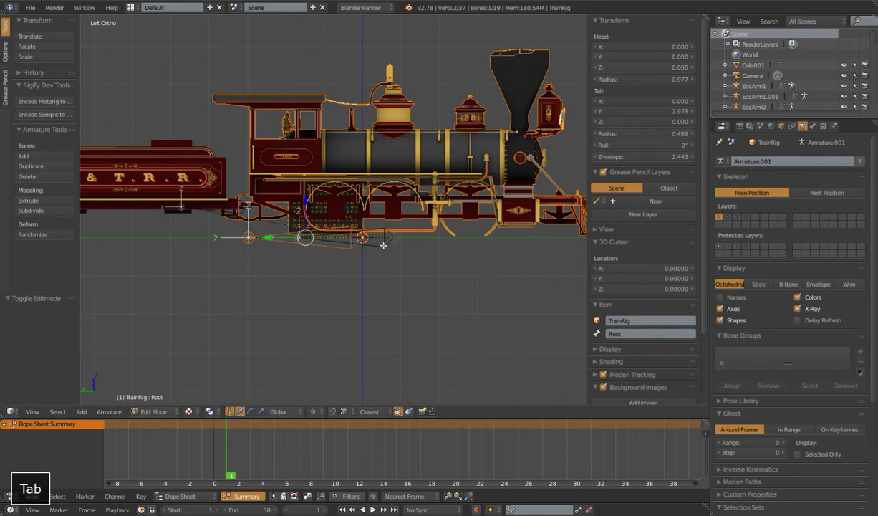
right_click(225, 206)
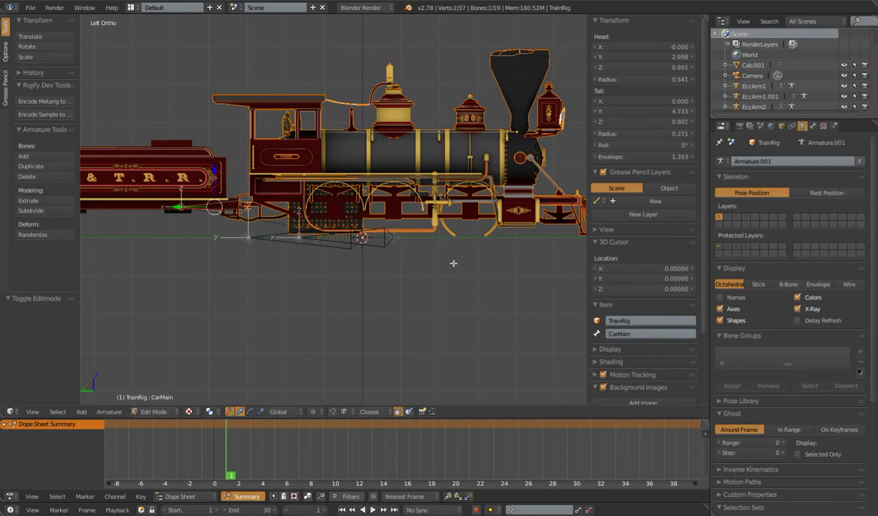
shift+right_click(376, 227)
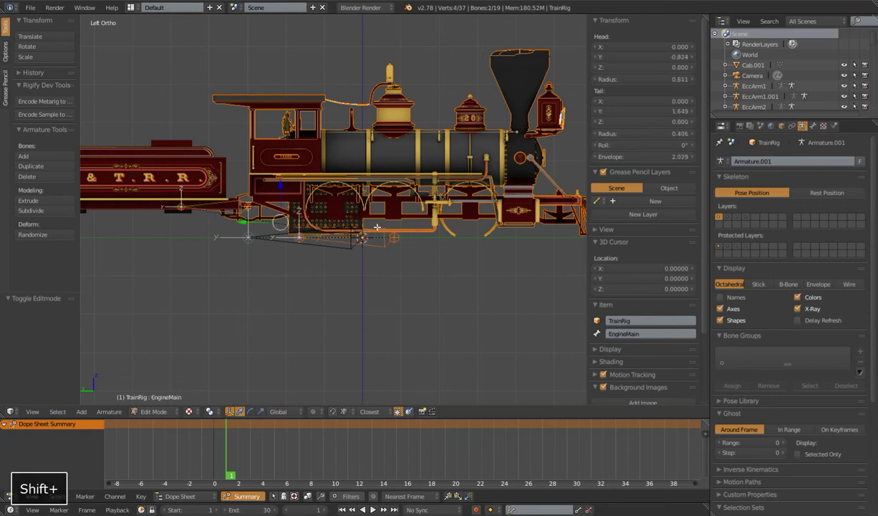
right_click(222, 205)
shift+right_click(367, 224)
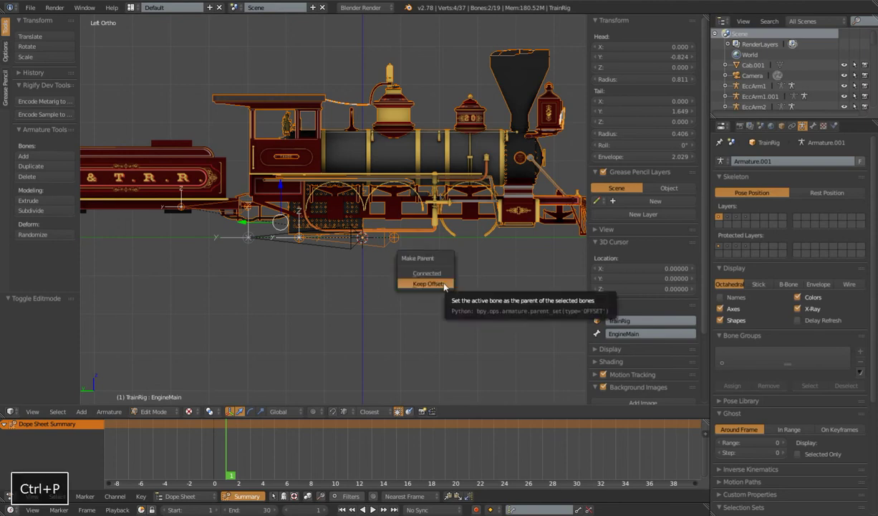
click(437, 284)
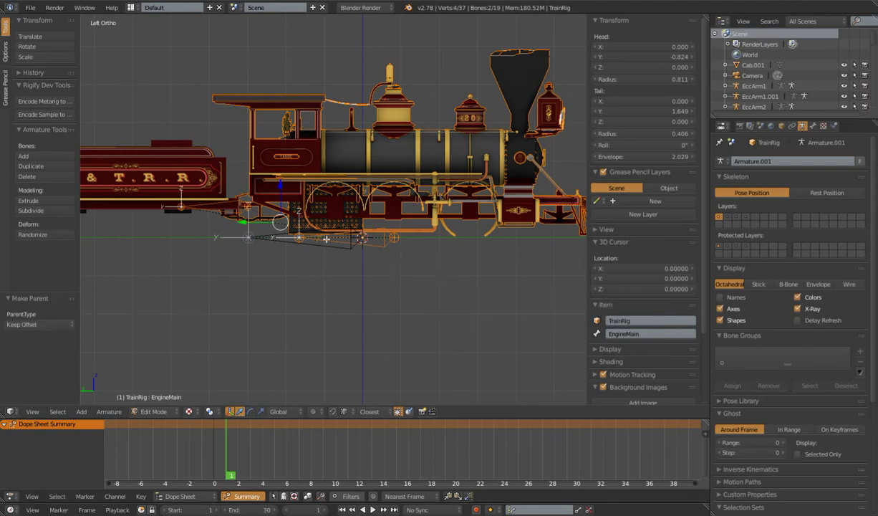
key(Tab)
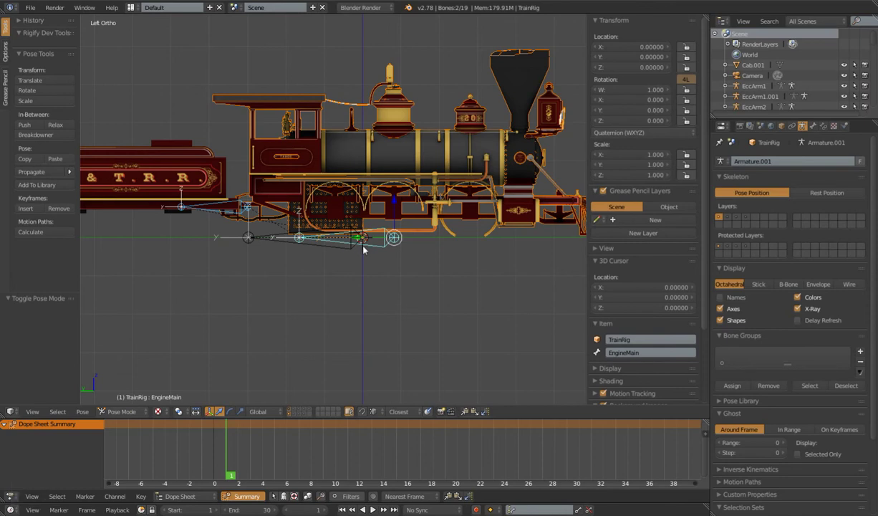
- Select the Root bone and test the whole train's hierarchy with trial move, rotate and scale transforms
right_click(366, 248)
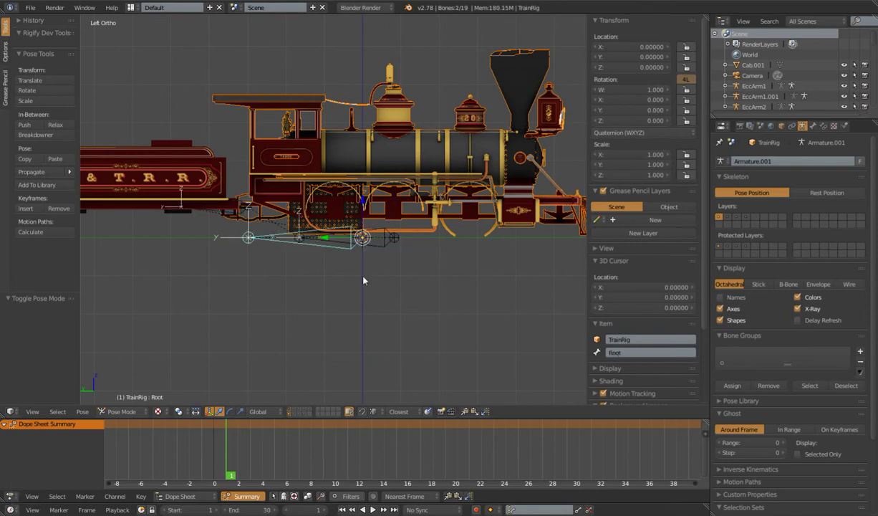
key(g)
right_click(364, 266)
key(r)
right_click(372, 268)
key(s)
right_click(389, 250)
- Try moving the EngineMain and CarMain bones separately to check how the engine and tender follow
scroll(387, 243, down, 3)
right_click(362, 230)
key(g)
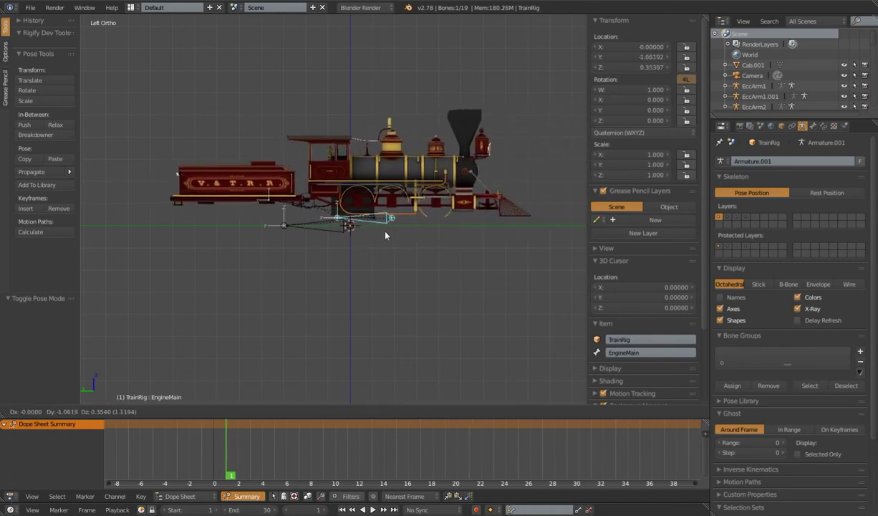
right_click(370, 219)
right_click(326, 220)
key(g)
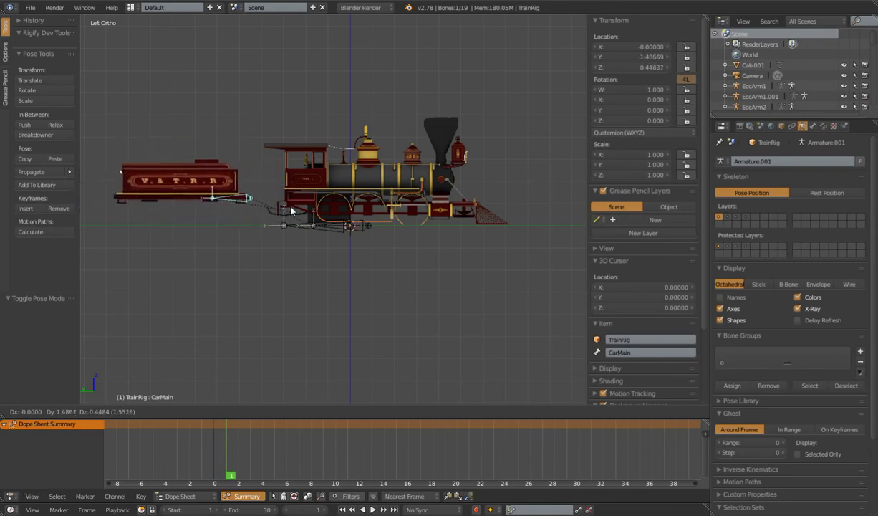
right_click(279, 206)
right_click(348, 215)
key(g)
right_click(383, 232)
- Clear the location, rotation and scale of all the visible pose bones
key(alt+g)
key(alt+r)
key(alt+s)
scroll(384, 231, up, 3)
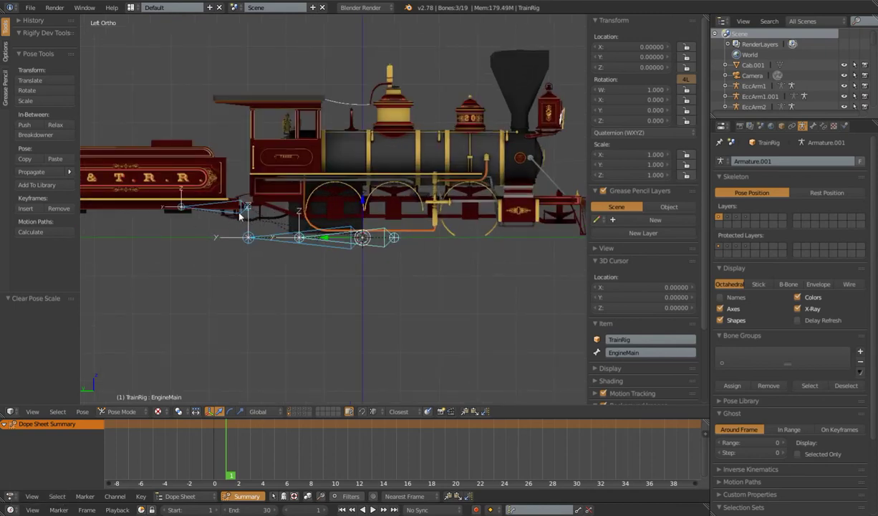
- Try moving EngineMain and CarMain again while viewing the whole train at a slight angle
shift+middle_drag(253, 227, 248, 205)
middle_drag(328, 227, 385, 259)
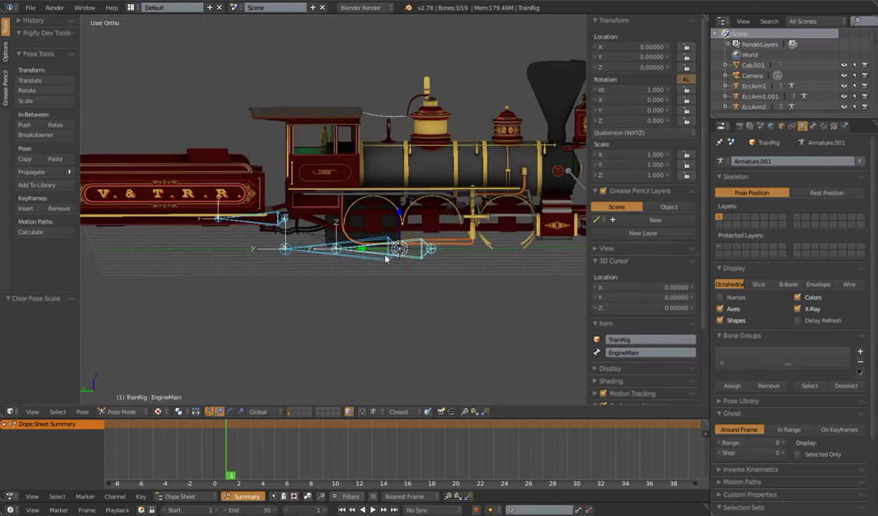
scroll(422, 258, down, 3)
key(g)
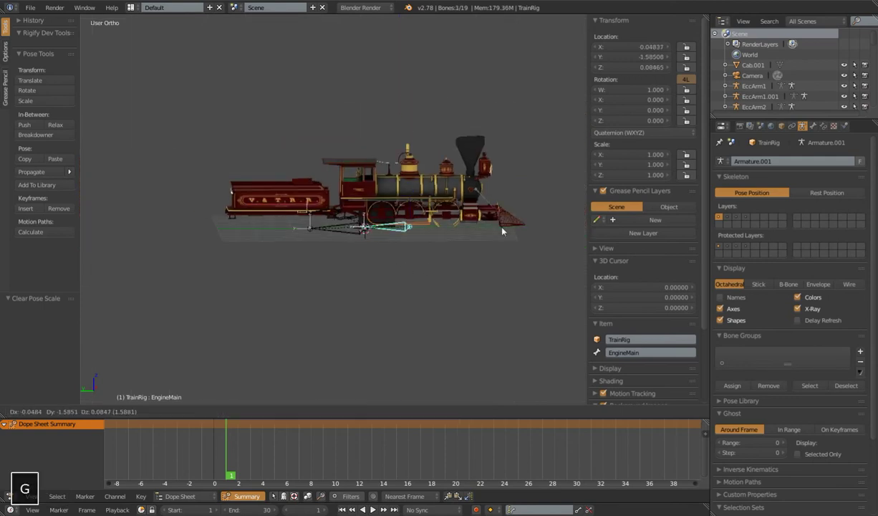
right_click(422, 227)
right_click(292, 217)
key(g)
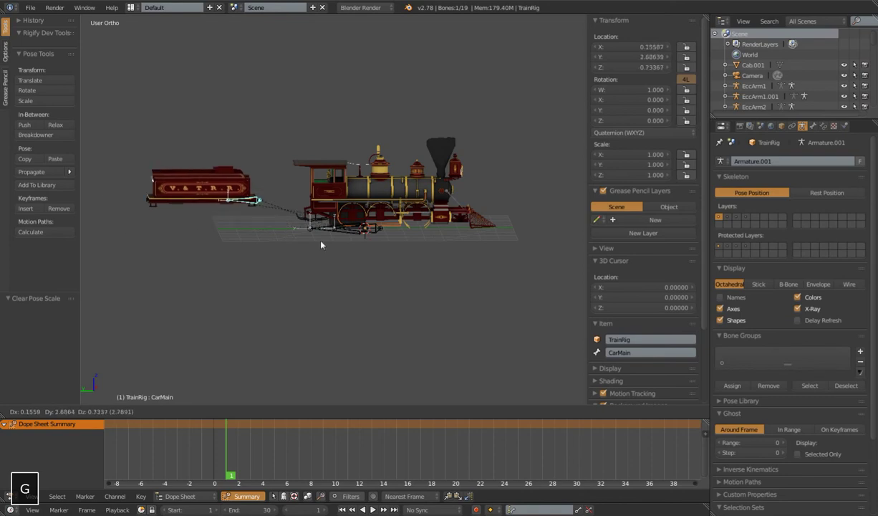
- Cancel the CarMain move, select all the visible pose bones and clear their location and scale
click(363, 233)
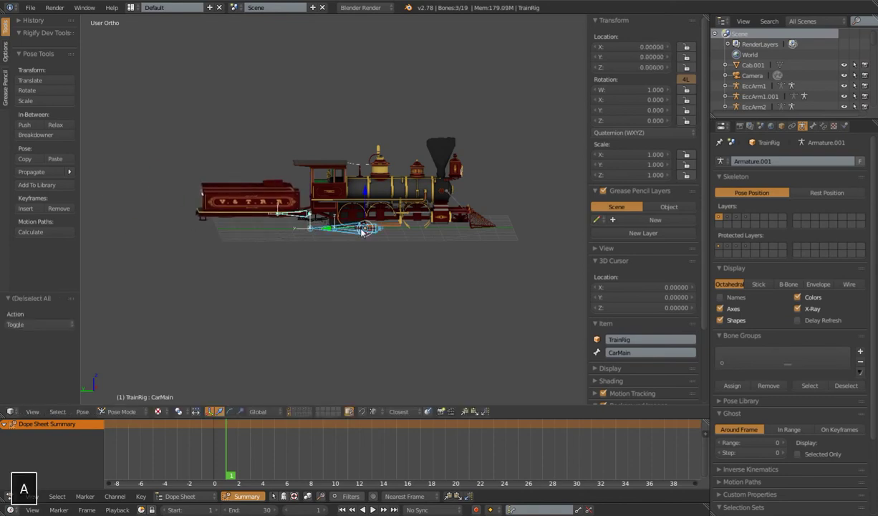
key(alt+g)
key(alt+s)
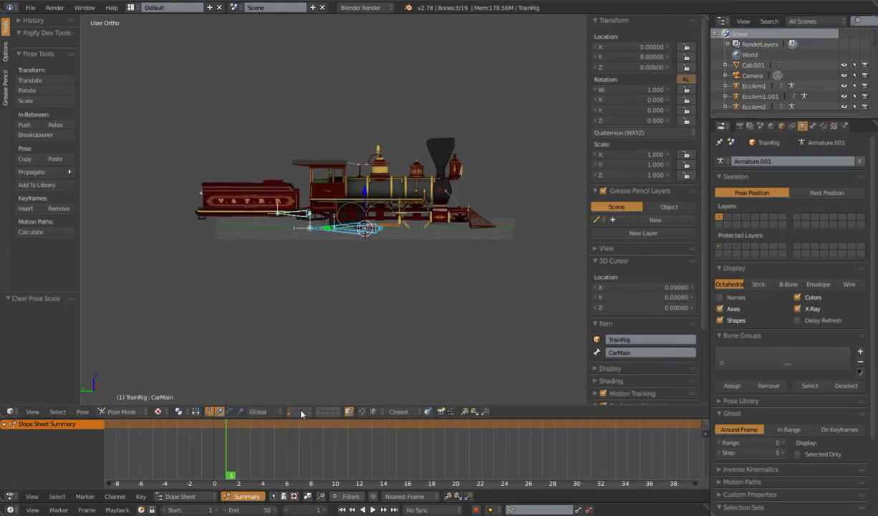
- Show only the scene layer containing the wheels, rods and windows together with the TrainRig armature's layer
middle_drag(382, 306, 399, 286)
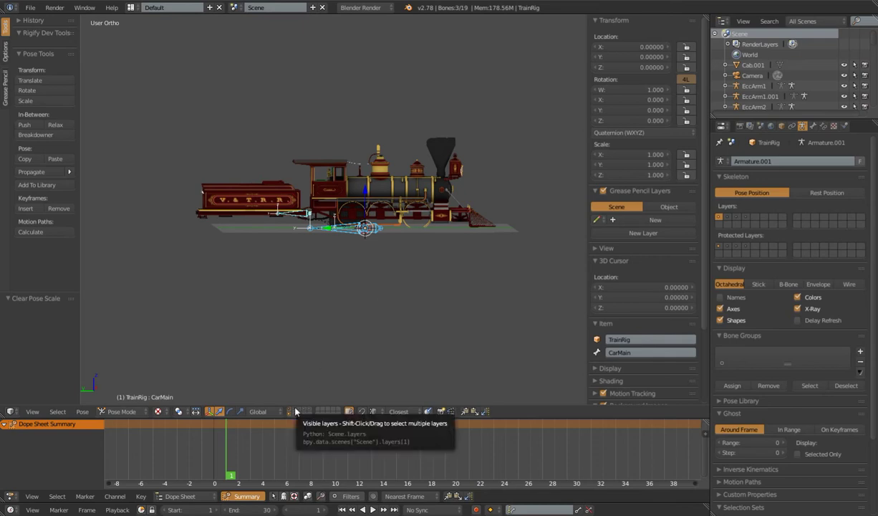
click(321, 409)
middle_drag(401, 223, 397, 246)
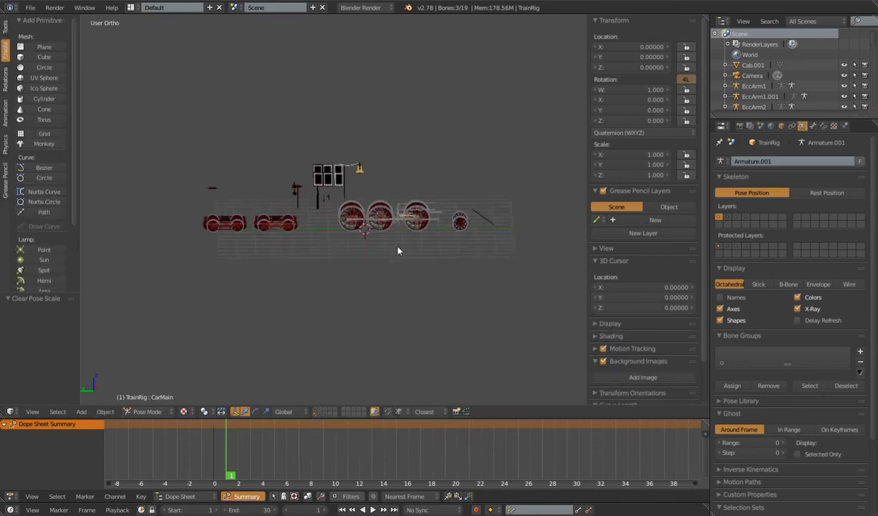
scroll(396, 248, up, 3)
shift+click(316, 414)
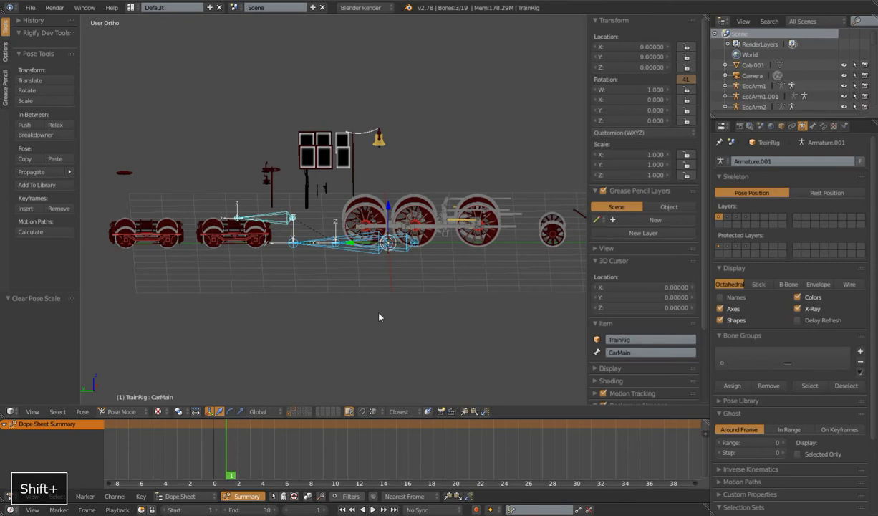
shift+middle_drag(380, 314, 358, 323)
scroll(359, 323, up, 3)
scroll(331, 278, down, 2)
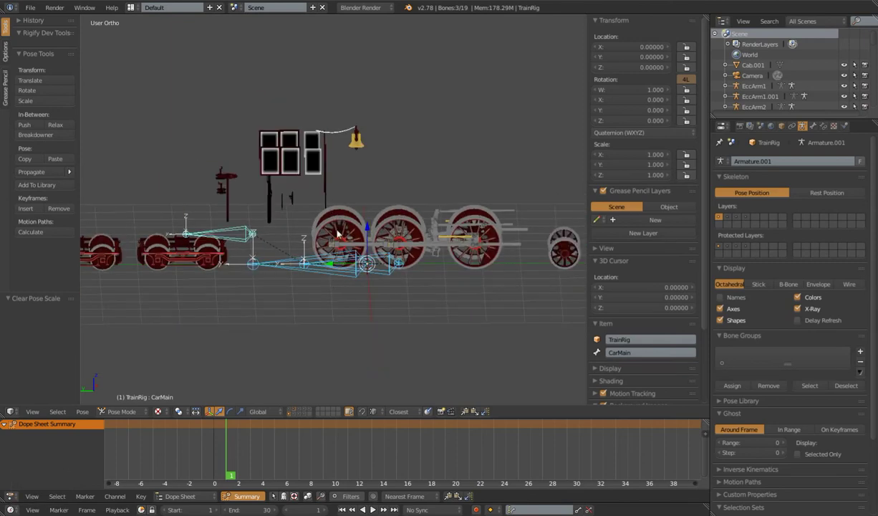
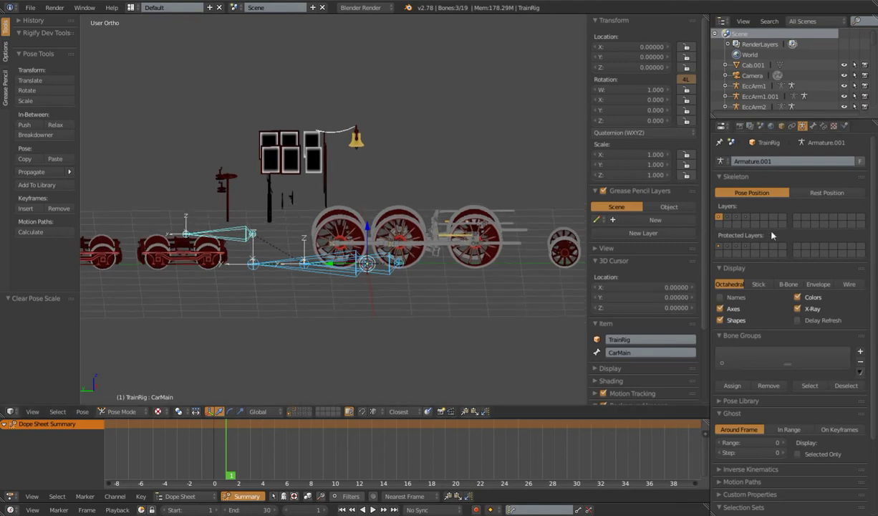
- Show the armature's second bone layer as well and inspect the engine and tender wheel bones
shift+click(727, 216)
middle_drag(454, 239, 347, 220)
right_click(346, 221)
right_click(446, 213)
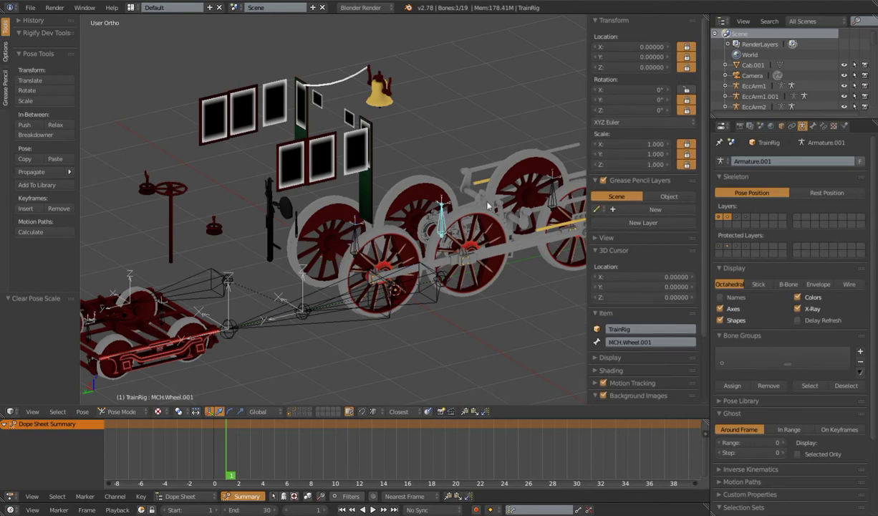
scroll(450, 209, down, 4)
right_click(481, 185)
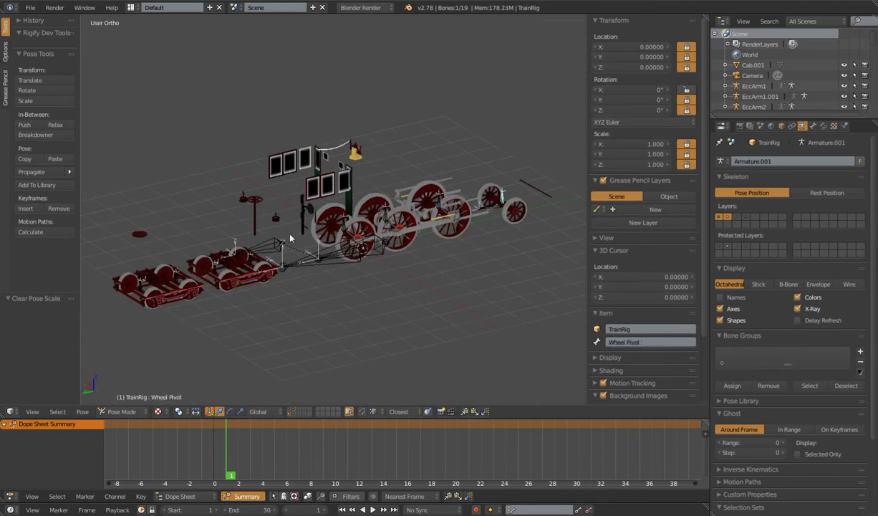
right_click(139, 288)
right_click(175, 279)
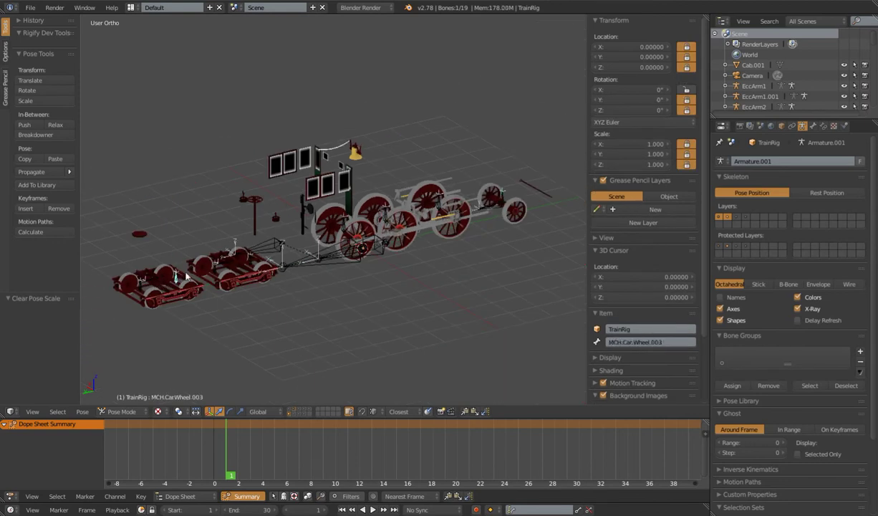
- Enter Edit Mode on the TrainRig armature and identify the EngineMain and MCH.Car.Wheel.001 bones
middle_drag(244, 254, 408, 235)
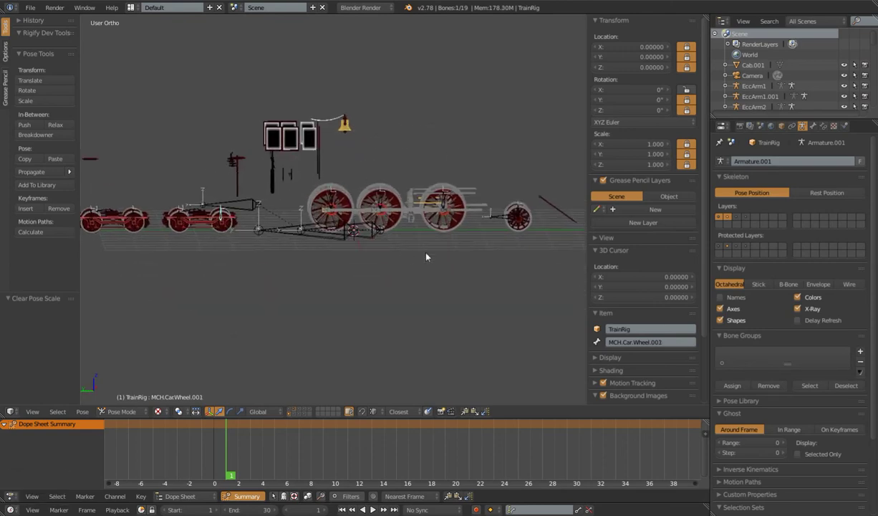
key(ctrl+3)
mouse_move(429, 265)
middle_down()
mouse_move(437, 286)
mouse_move(419, 264)
middle_up()
scroll(419, 263, up, 5)
scroll(420, 264, down, 3)
key(Tab)
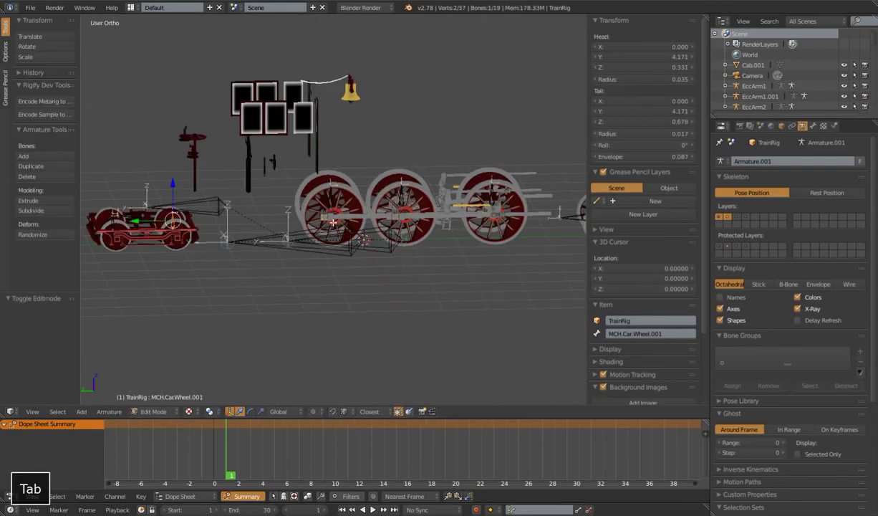
right_click(333, 247)
right_click(391, 253)
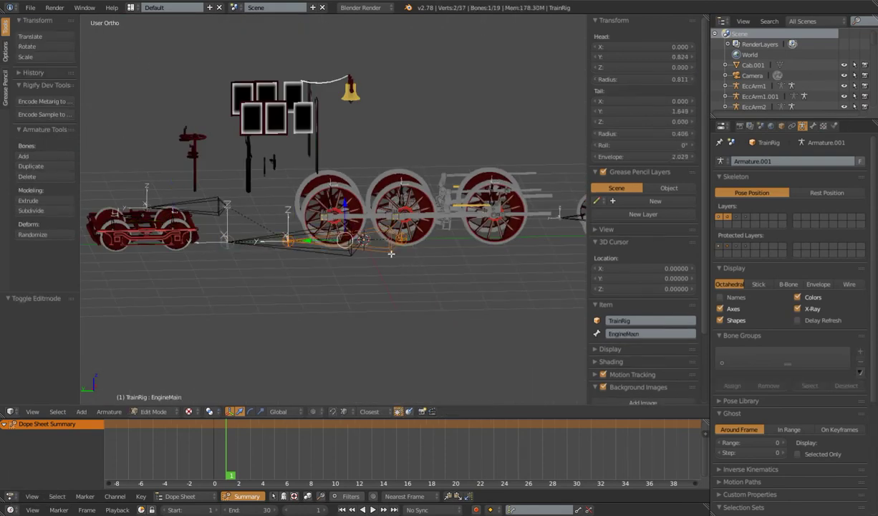
middle_drag(439, 264, 439, 263)
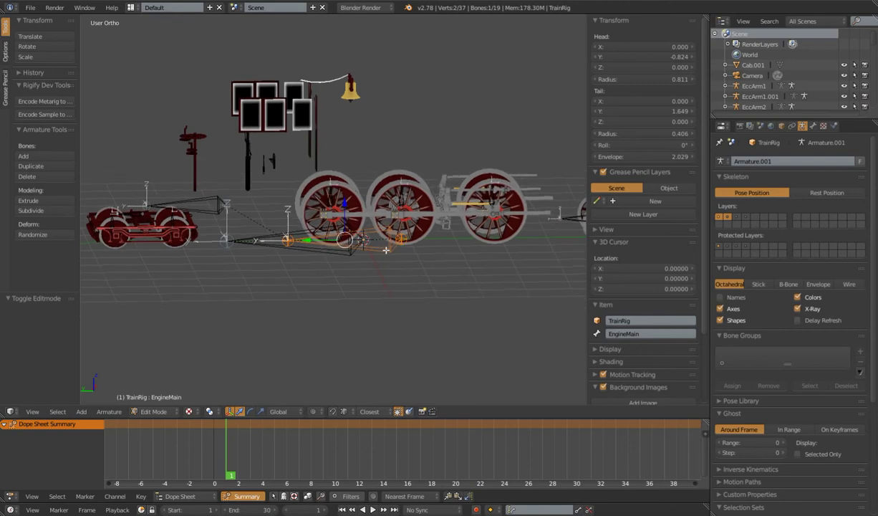
right_click(172, 220)
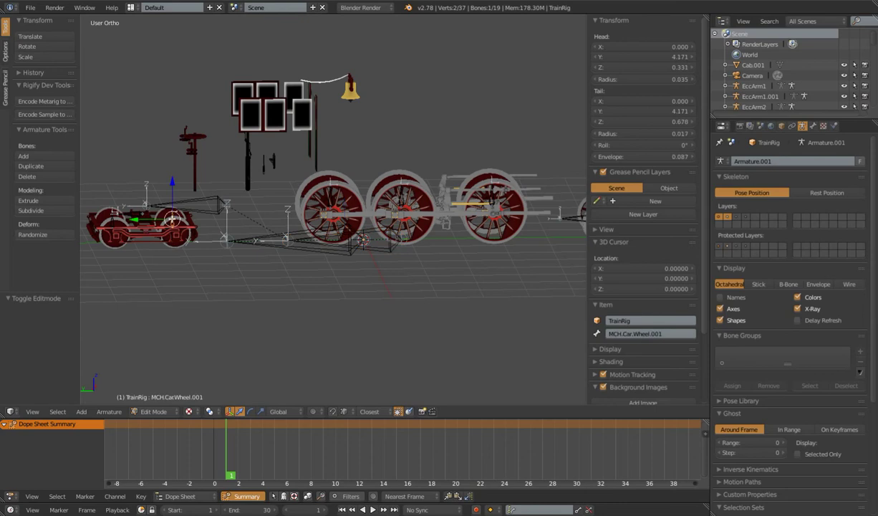
- Parent the three driving-wheel bones and the front Wheel Pivot bone to EngineMain with Keep Offset, and test-move EngineMain in Pose Mode
middle_drag(370, 231, 400, 245)
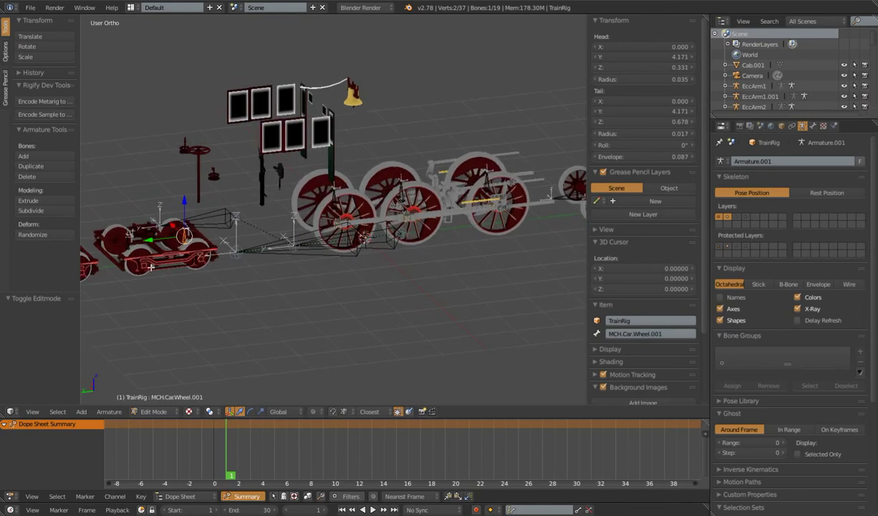
shift+middle_drag(344, 186, 258, 199)
right_click(251, 207)
shift+right_click(318, 200)
shift+right_click(402, 190)
shift+right_click(504, 192)
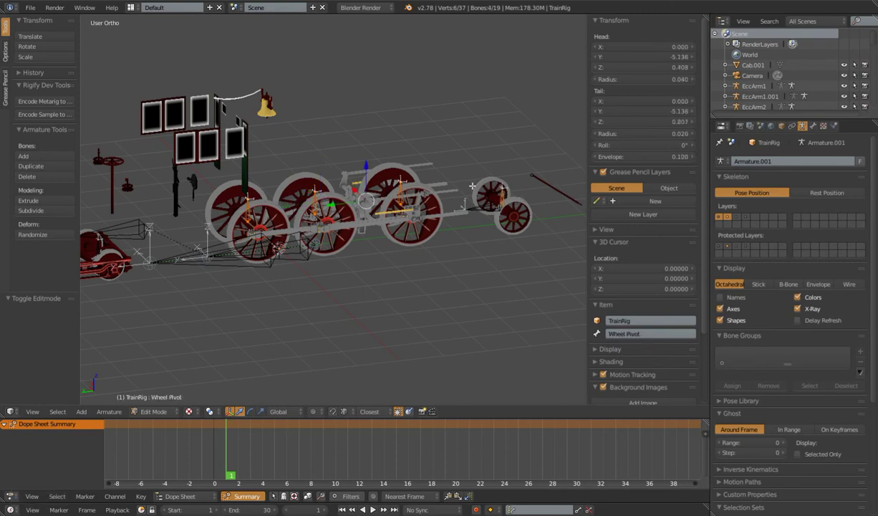
shift+right_click(306, 256)
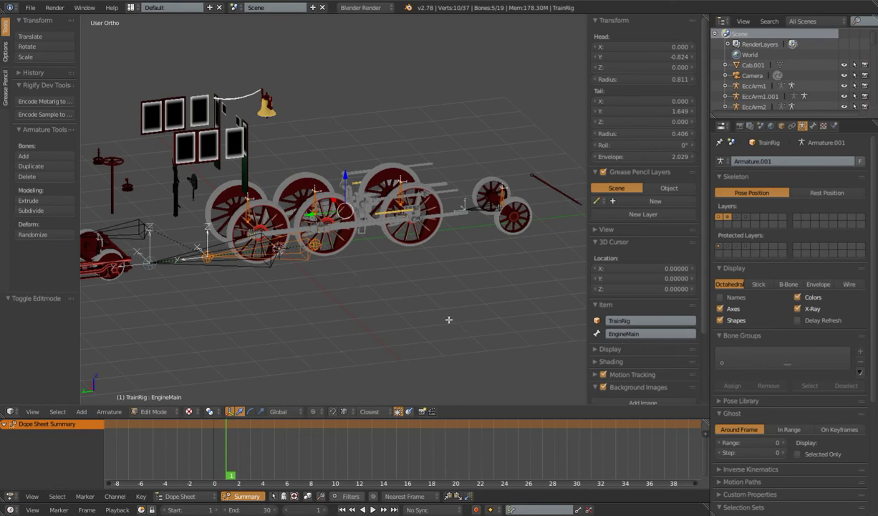
key(ctrl+p)
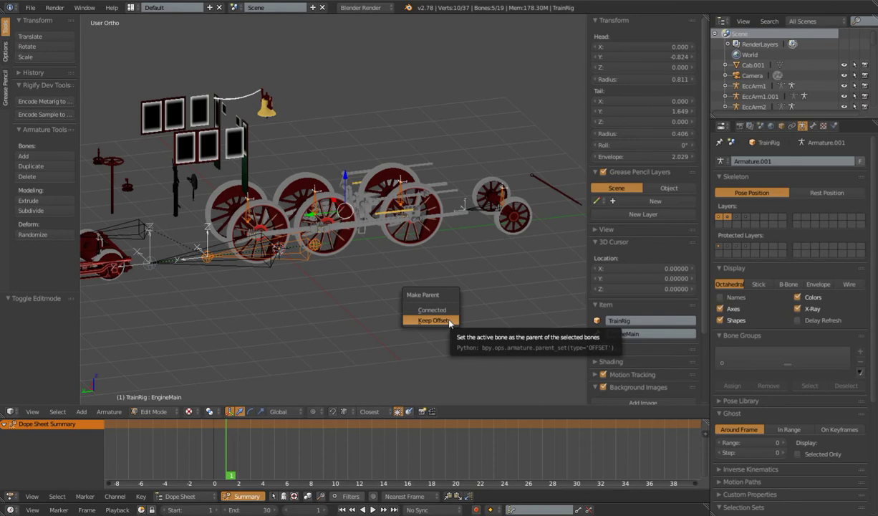
click(449, 321)
key(Tab)
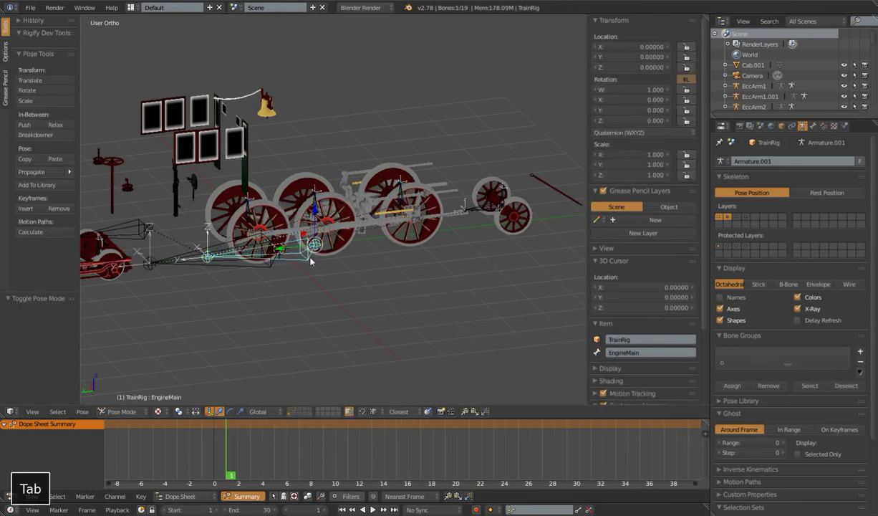
key(g)
right_click(270, 177)
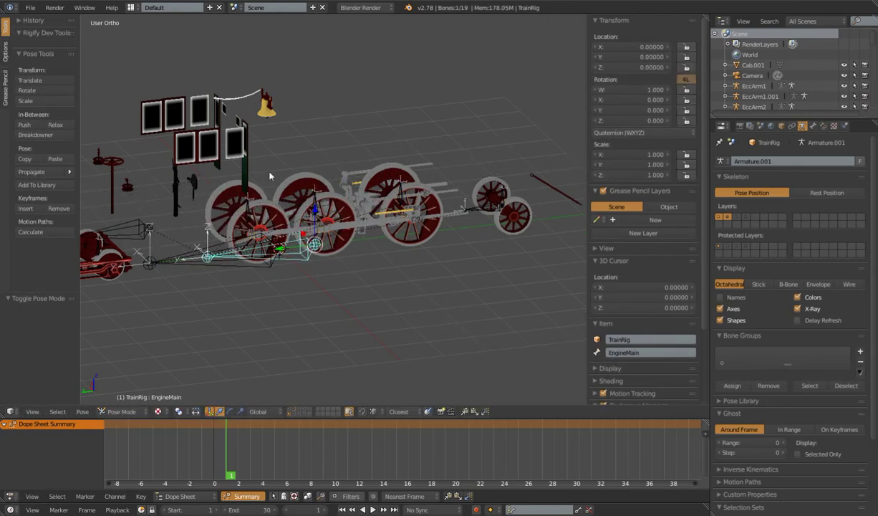
- Parent the four tender wheel bones to the CarMain bone with Keep Offset and return to Pose Mode
shift+middle_drag(335, 255, 399, 283)
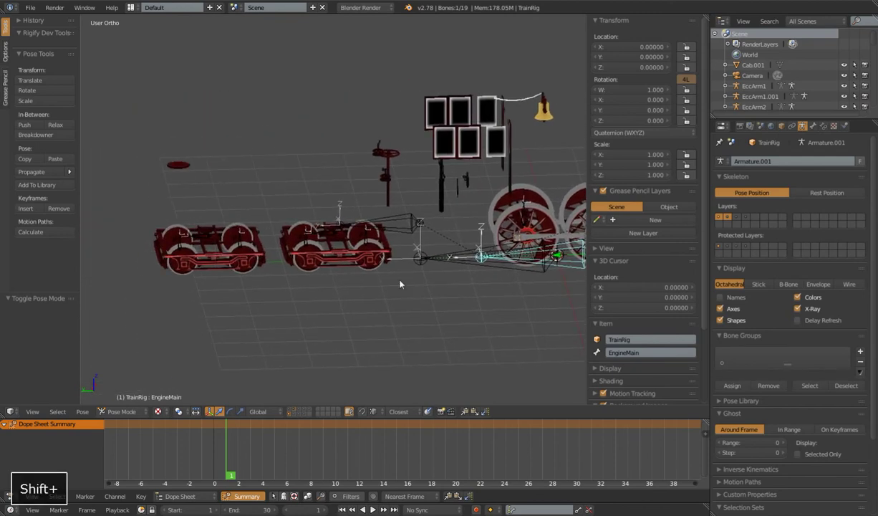
key(Tab)
right_click(194, 240)
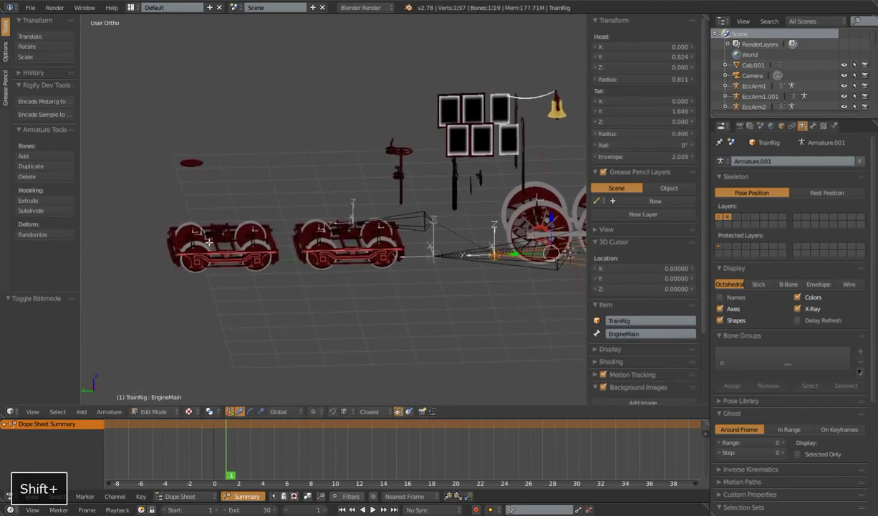
shift+right_click(251, 242)
shift+right_click(342, 239)
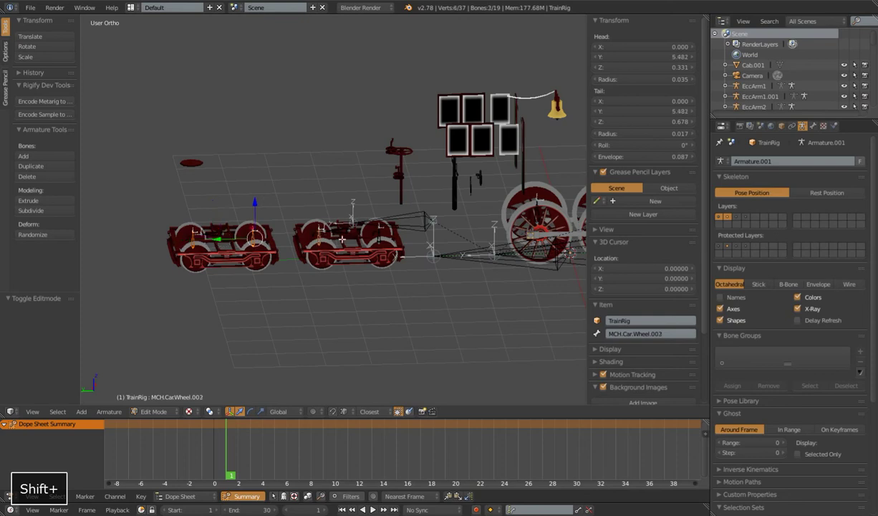
shift+right_click(432, 248)
shift+right_click(407, 213)
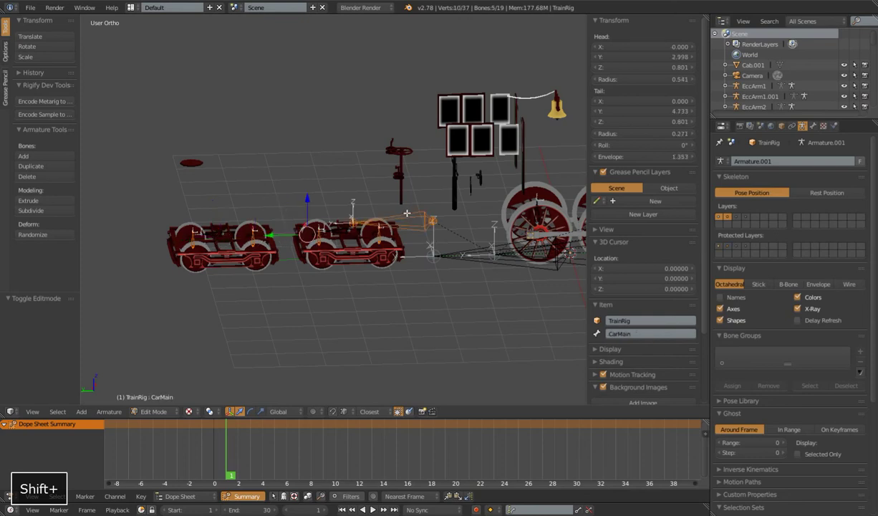
key(ctrl+p)
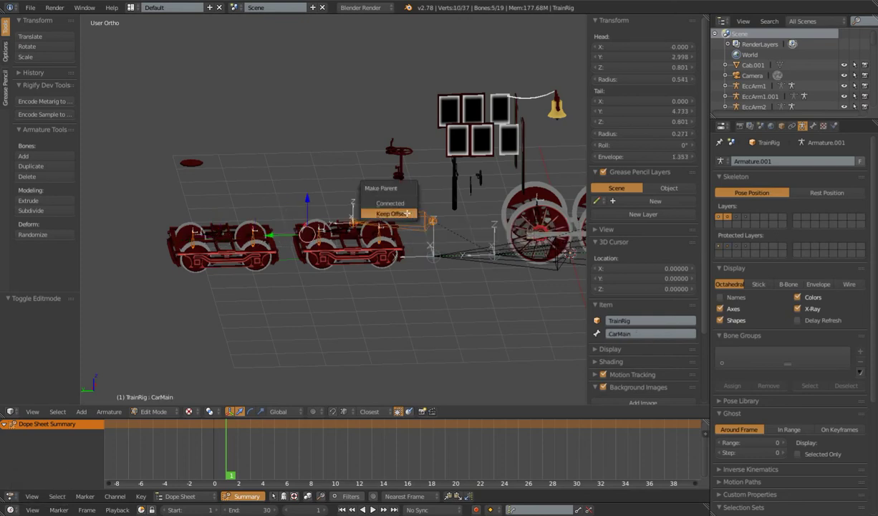
click(407, 213)
key(Tab)
- Test-rotate the rear DriveWheel bone to check whether its wheel mesh follows, cancelling the rotation
shift+middle_drag(497, 268, 379, 287)
scroll(369, 265, up, 3)
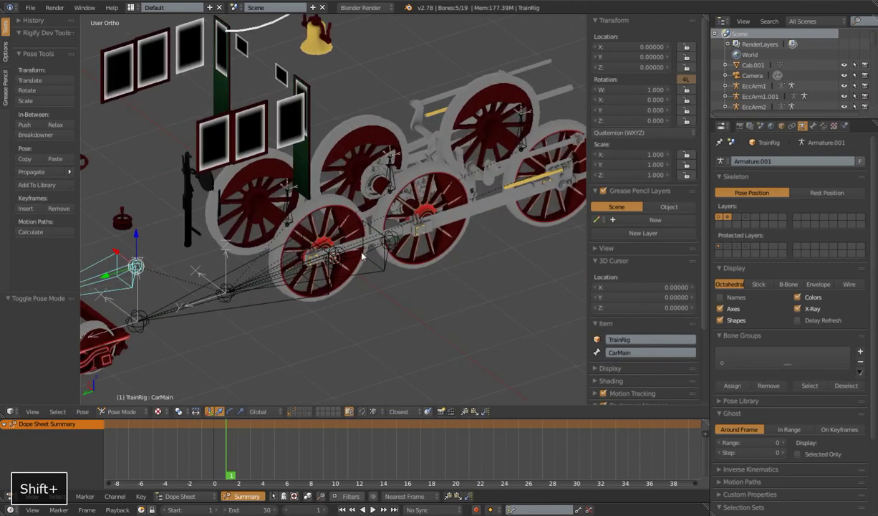
right_click(292, 208)
middle_drag(388, 256, 338, 255)
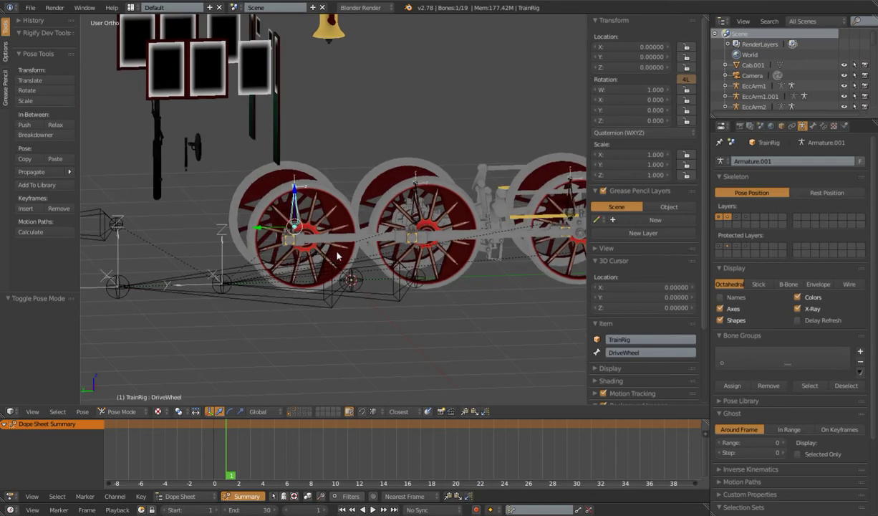
key(r)
right_click(388, 203)
- Inspect the rear driving wheel mesh and test-move the DriveWheel bone, cancelling the move
middle_drag(387, 203, 331, 216)
key(ctrl+Tab)
right_click(324, 224)
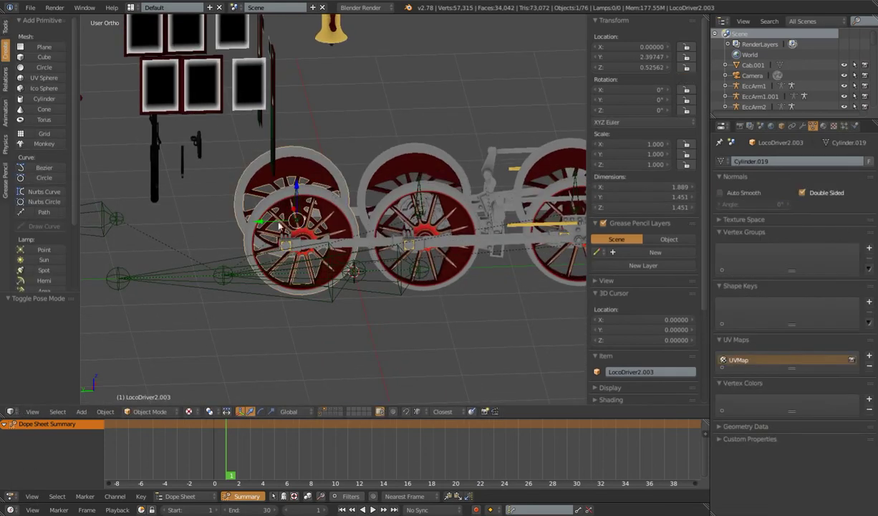
scroll(370, 267, down, 4)
middle_drag(349, 264, 377, 257)
right_click(308, 201)
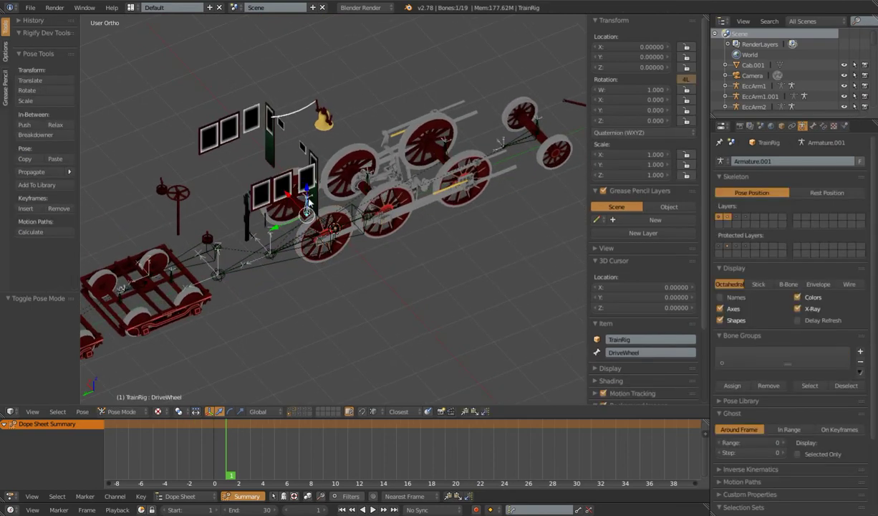
middle_drag(339, 235, 381, 202)
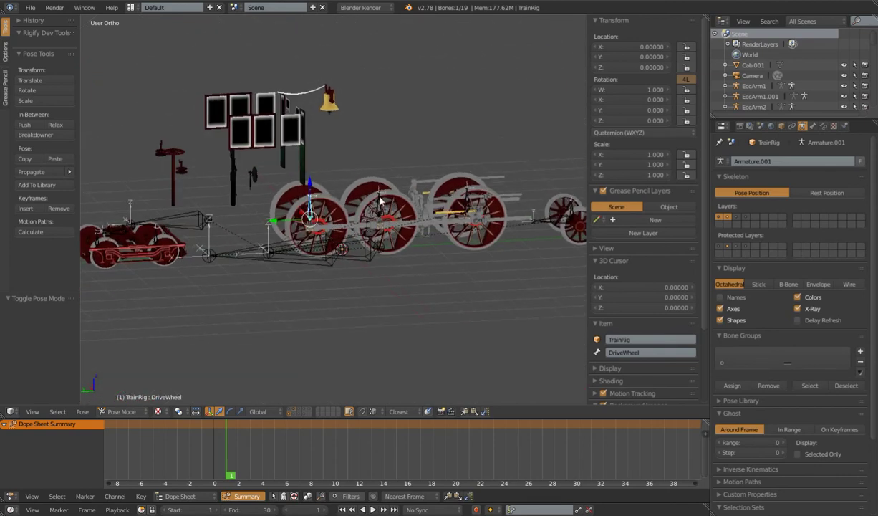
scroll(417, 240, down, 3)
middle_drag(418, 240, 398, 262)
scroll(366, 235, up, 4)
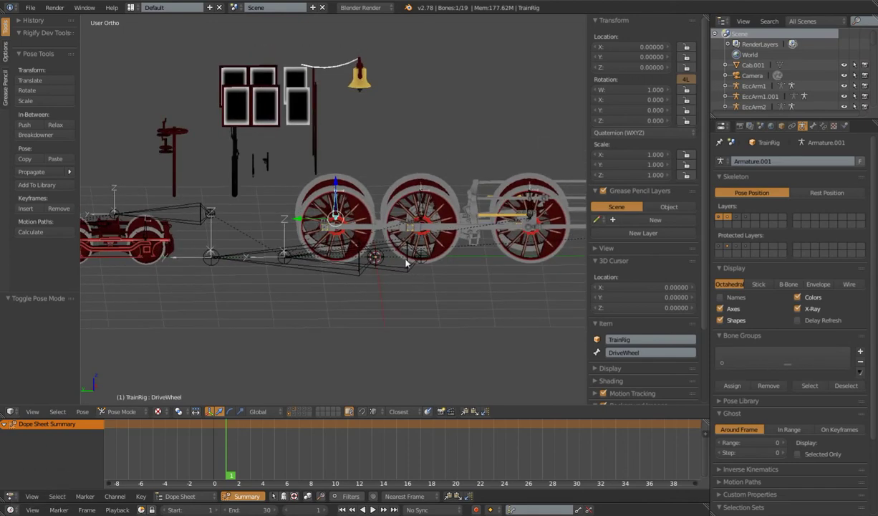
key(g)
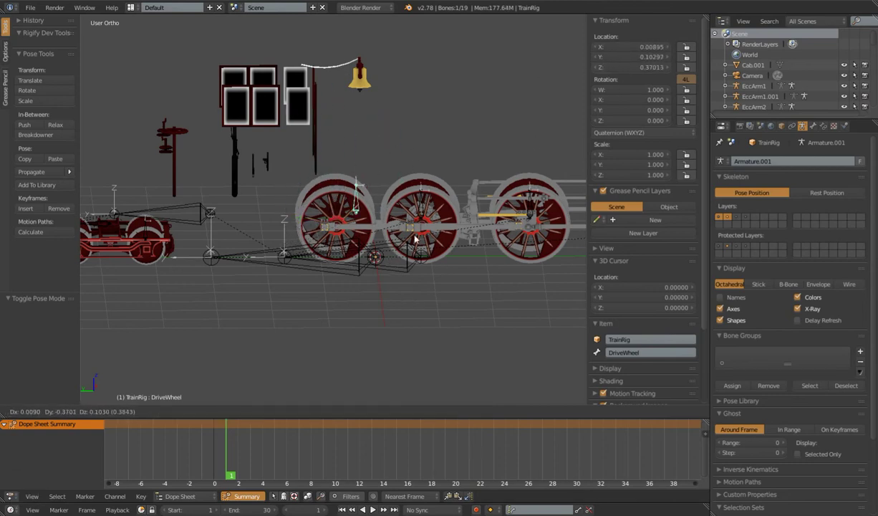
right_click(414, 238)
- Select all visible pose bones of TrainRig and clear their rotation and scale
scroll(401, 247, down, 3)
key(a)
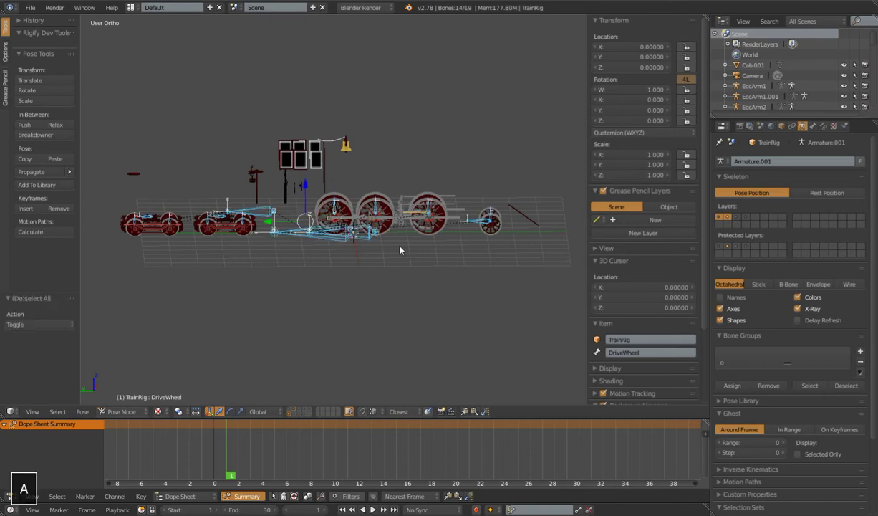
key(alt+r)
key(alt+s)
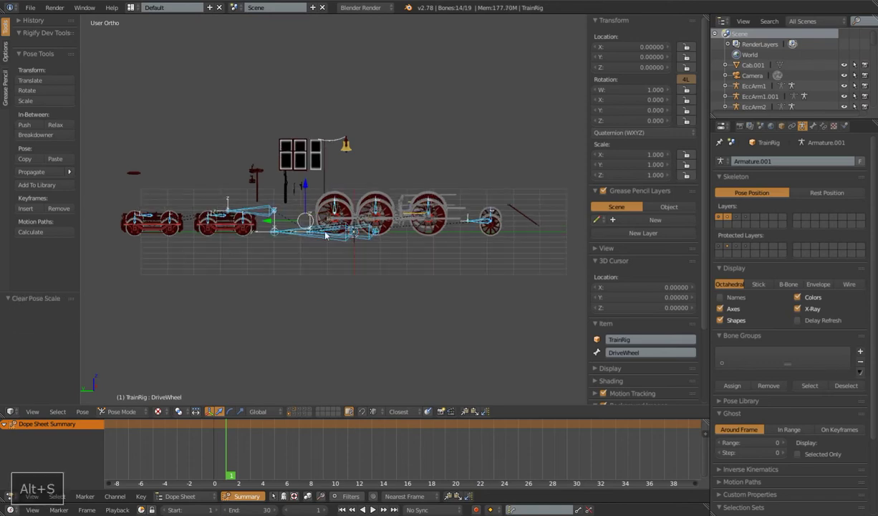
scroll(372, 230, up, 2)
right_click(349, 192)
right_click(479, 192)
right_click(566, 214)
- Clear the parents of the three driving wheel objects, the front wheels and the four tender wheel objects, keeping their transformation
middle_drag(393, 202, 343, 197)
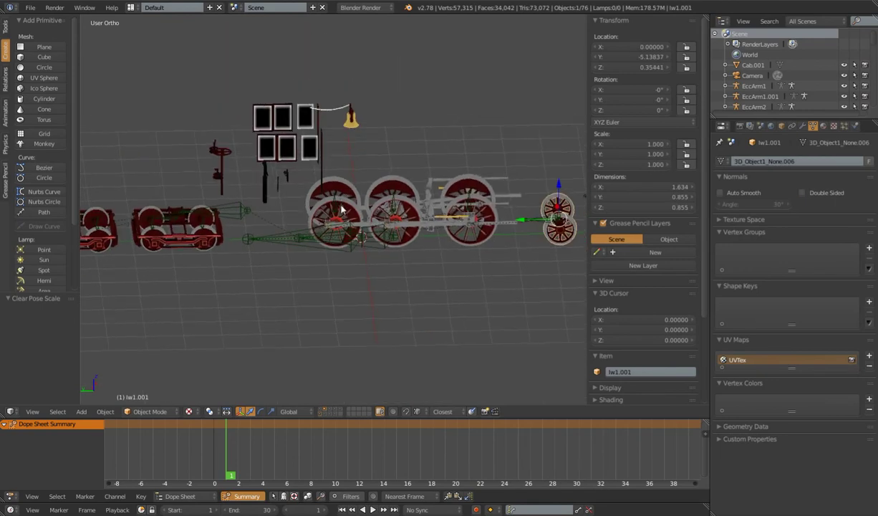
scroll(344, 195, up, 4)
right_click(321, 153)
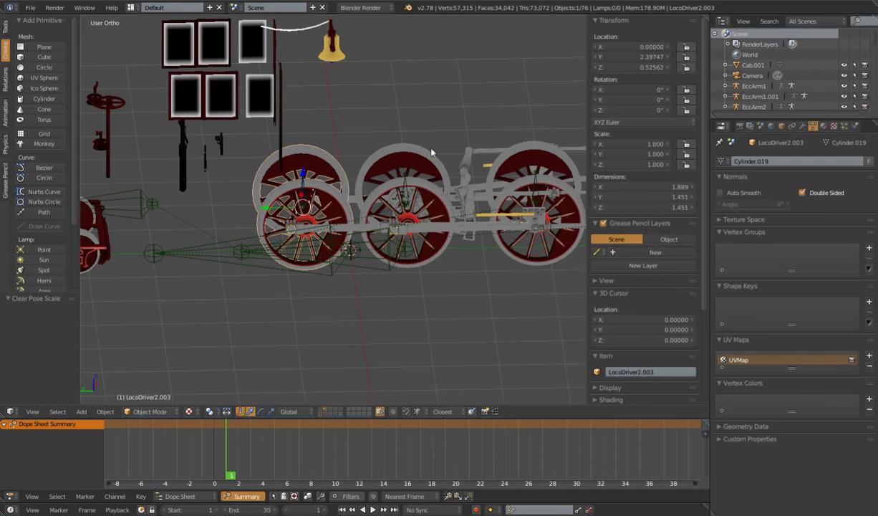
shift+right_click(406, 149)
shift+right_click(540, 146)
scroll(510, 170, down, 4)
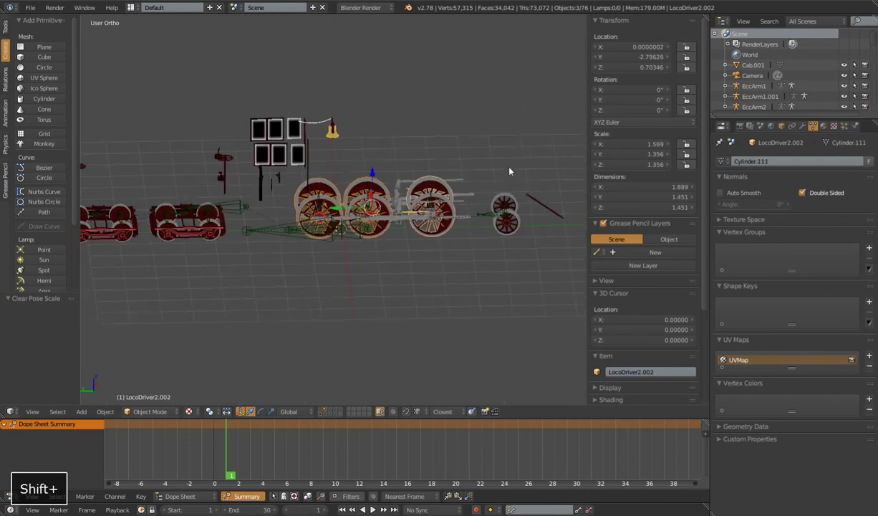
shift+right_click(507, 199)
shift+middle_drag(193, 244, 360, 225)
scroll(360, 225, up, 5)
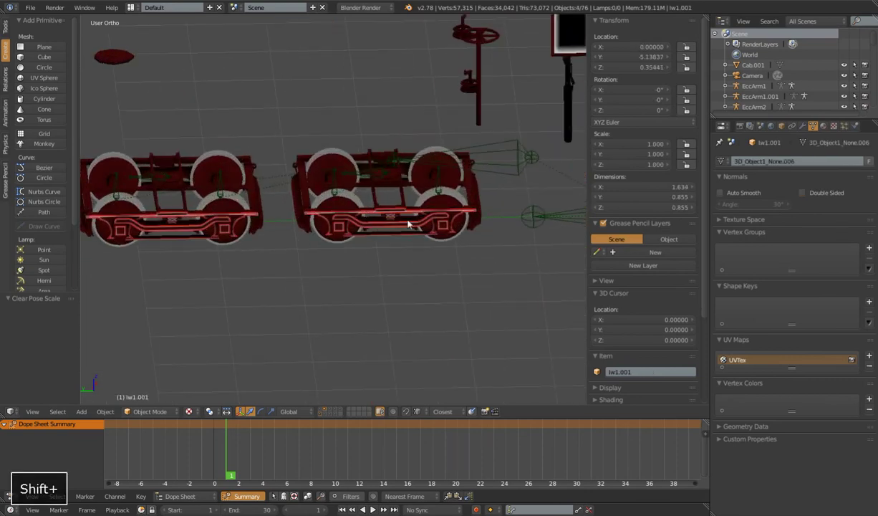
shift+right_click(438, 231)
shift+right_click(339, 245)
shift+right_click(228, 246)
shift+right_click(116, 244)
scroll(367, 308, down, 4)
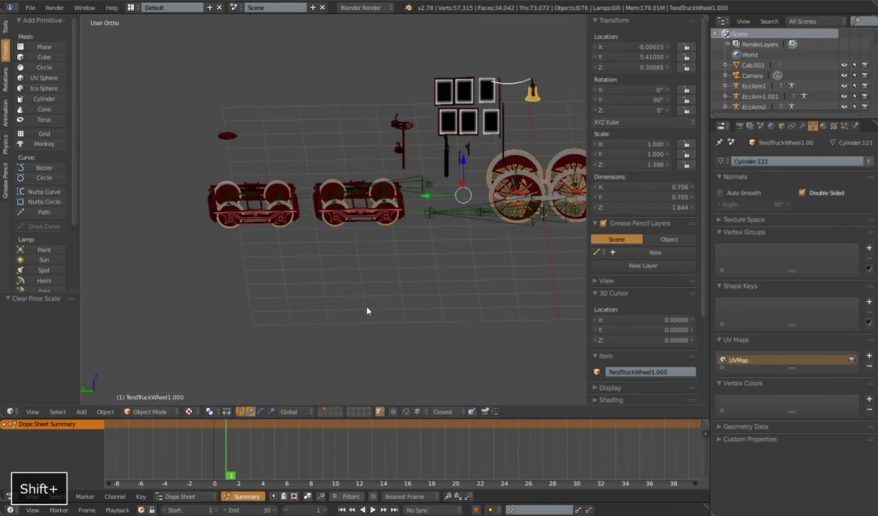
key(alt+p)
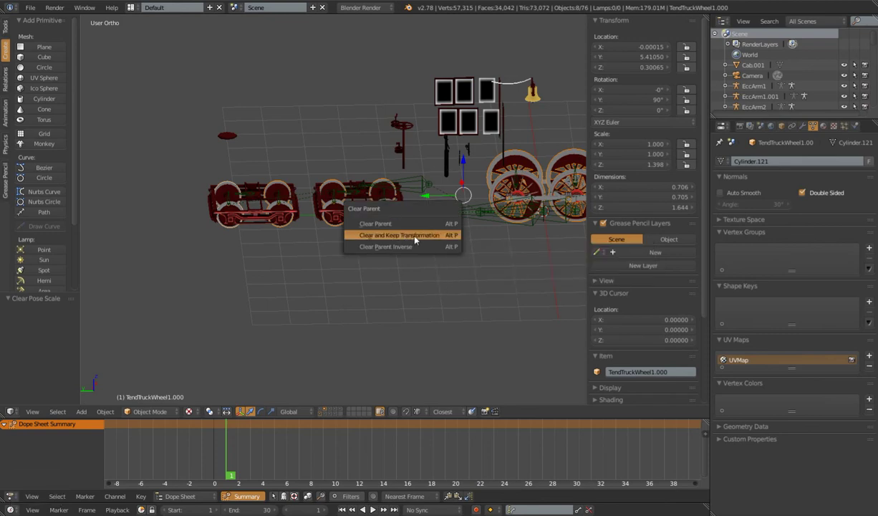
click(415, 237)
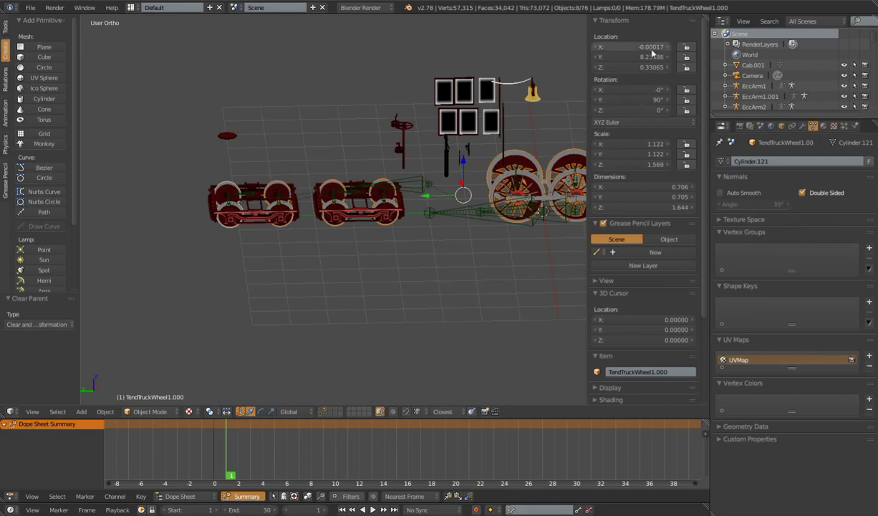
- Apply location, rotation and scale to the eight selected wheel objects
key(ctrl+a)
click(210, 339)
click(10, 327)
click(9, 341)
- Parent the rear driving wheel object LocoDriver2.003 to the DriveWheel bone with the Bone option, and test-move the bone
shift+middle_drag(541, 265, 362, 278)
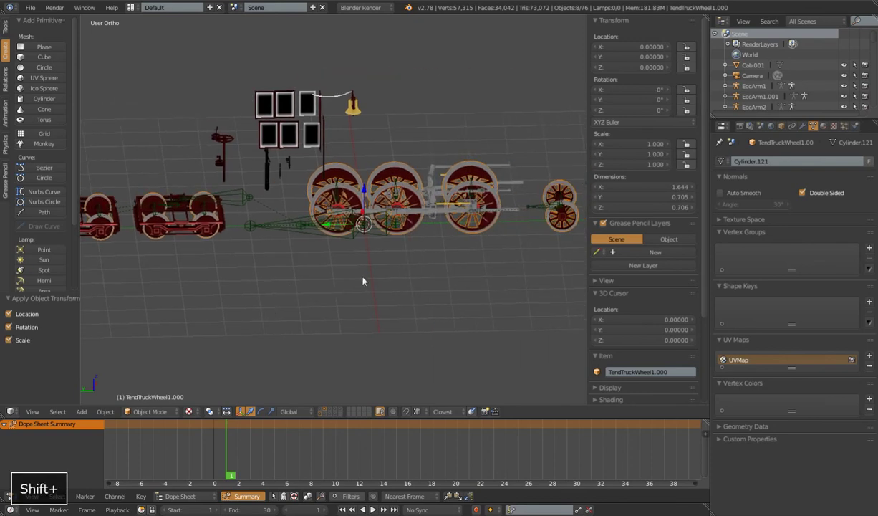
scroll(380, 274, up, 3)
scroll(380, 273, down, 2)
right_click(345, 156)
right_click(408, 155)
right_click(339, 180)
shift+middle_drag(381, 193, 394, 230)
scroll(394, 234, up, 2)
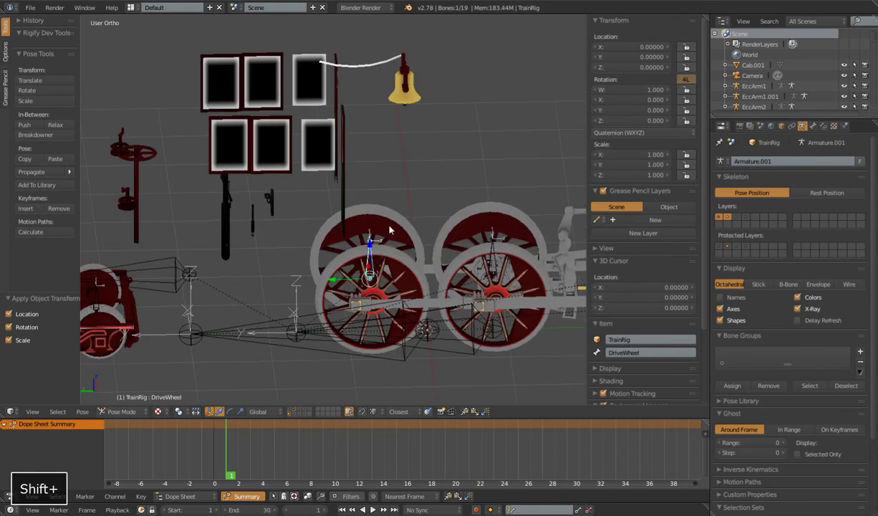
right_click(380, 208)
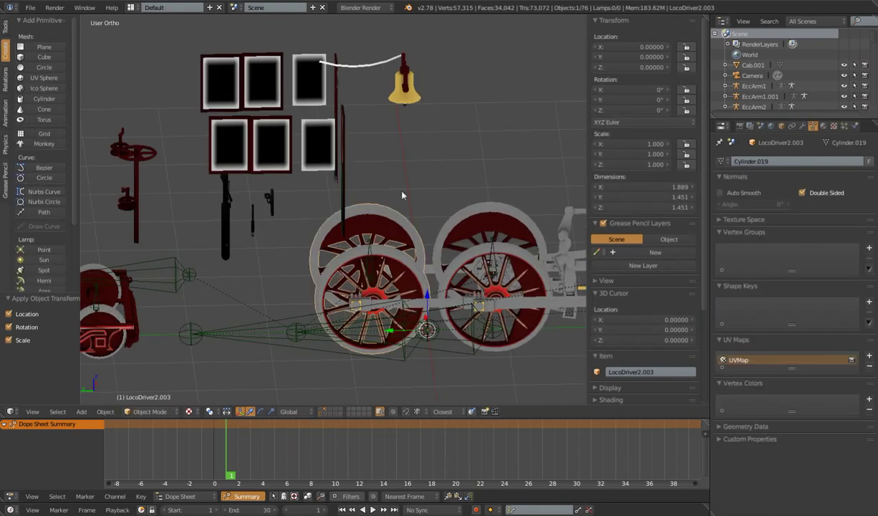
shift+right_click(370, 252)
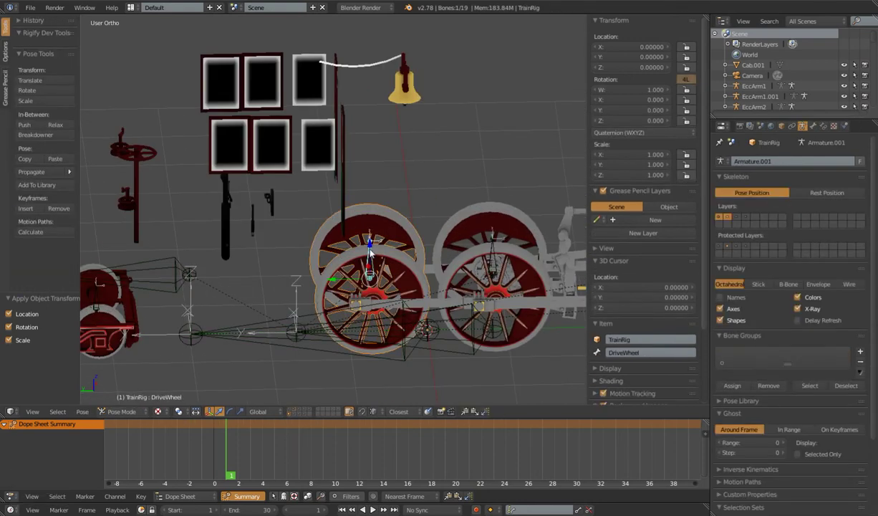
key(ctrl+p)
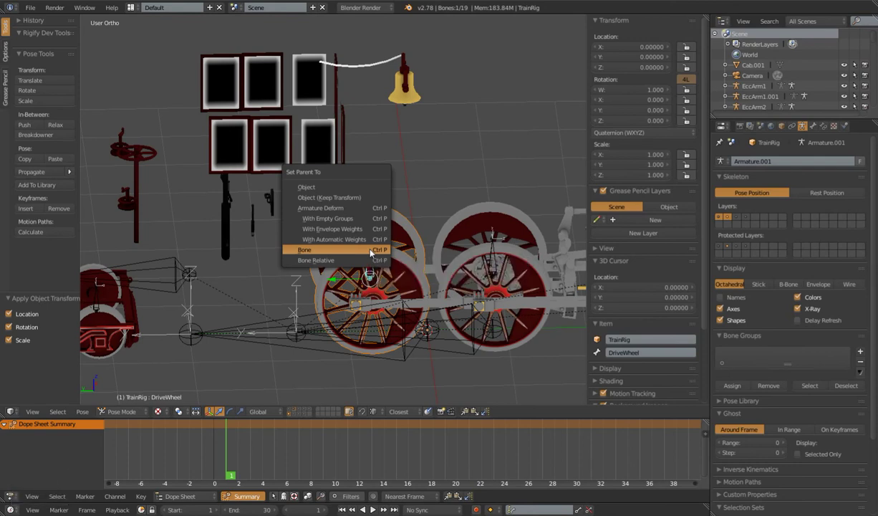
click(370, 251)
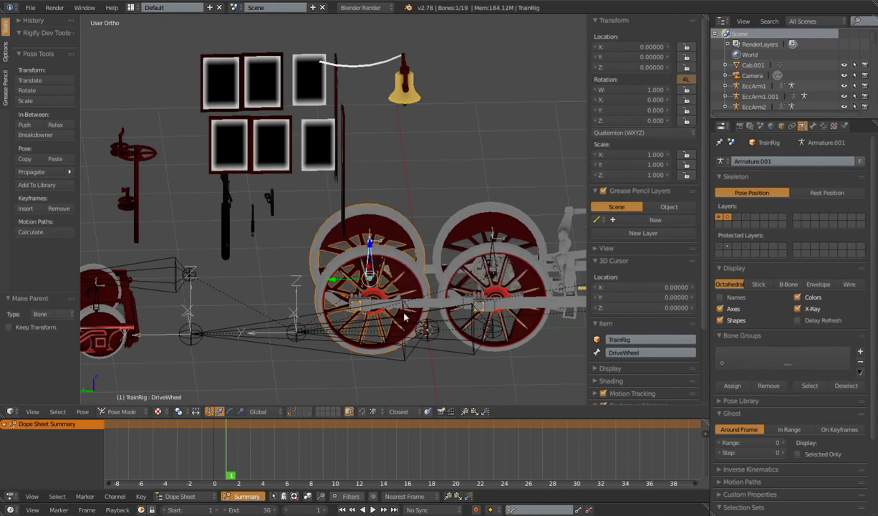
key(g)
right_click(376, 300)
- Parent the middle driving wheel object LocoDriver2.004 to the MCH.Wheel.001 bone with the Bone option
scroll(387, 290, down, 4)
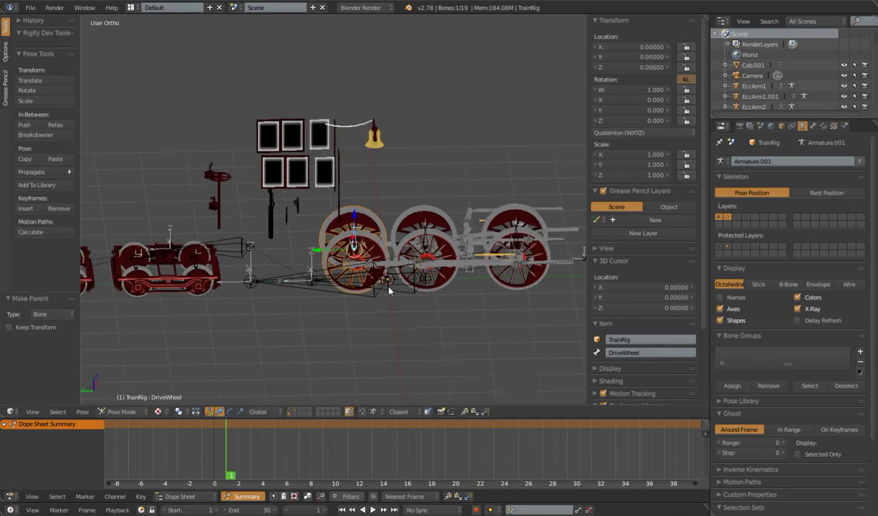
shift+middle_drag(459, 304, 373, 282)
scroll(371, 280, up, 4)
right_click(330, 170)
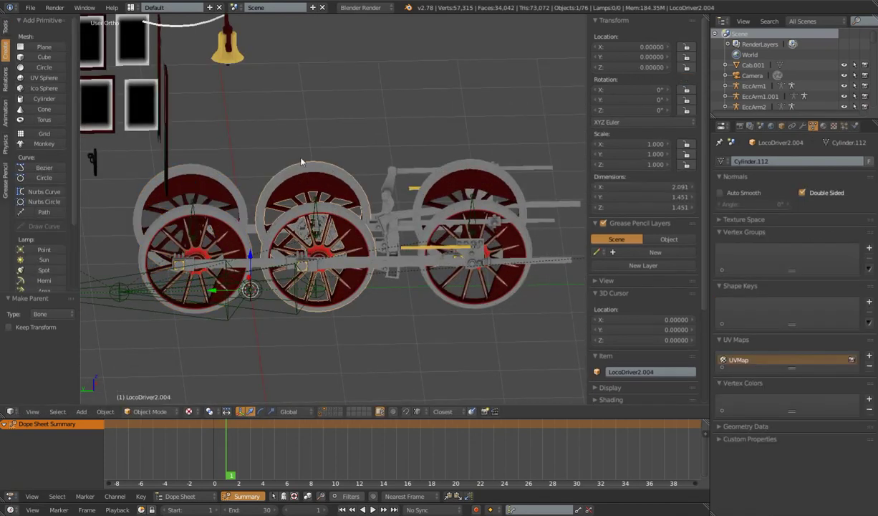
right_click(302, 201)
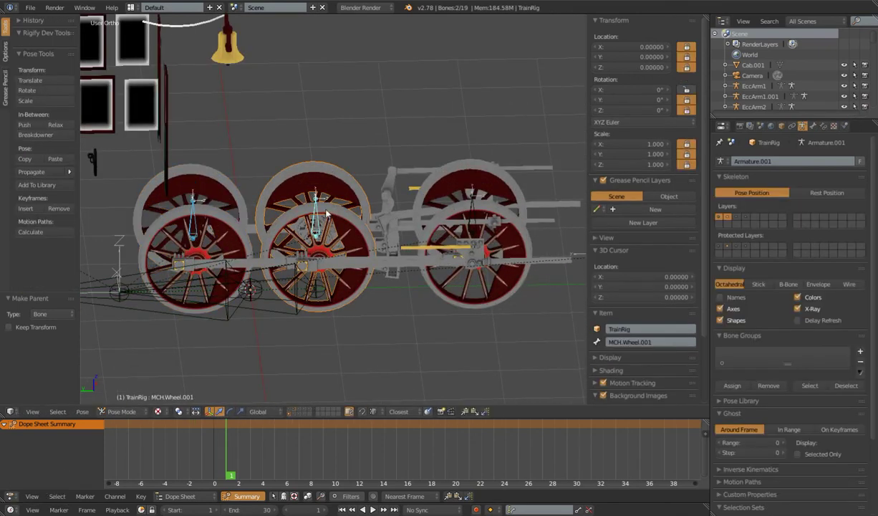
key(ctrl+p)
click(326, 208)
- Parent the front driving wheel object to the MCH.Wheel.002 bone with the Bone option
right_click(492, 170)
shift+right_click(452, 188)
key(ctrl+p)
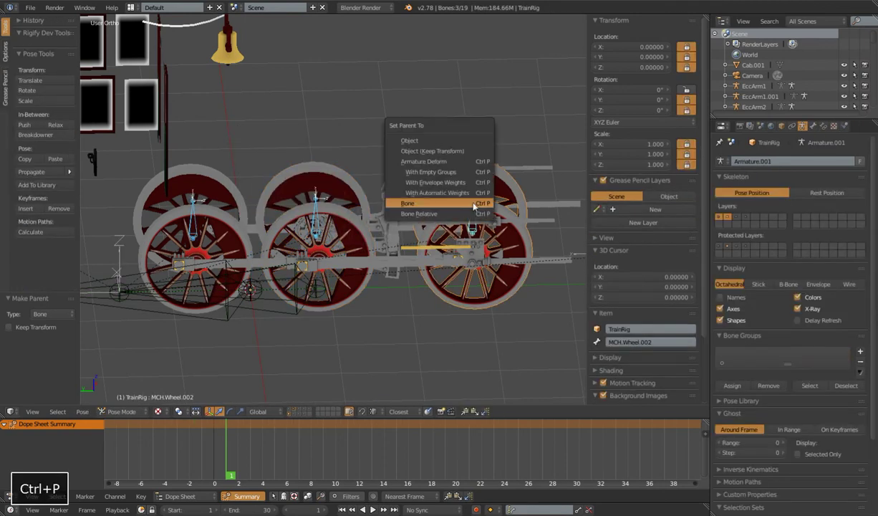
click(472, 206)
- Parent the small front wheels object ahead of the driving wheels to the Wheel Pivot bone with the Bone option
scroll(473, 208, down, 4)
shift+middle_drag(480, 212, 422, 199)
scroll(429, 201, up, 2)
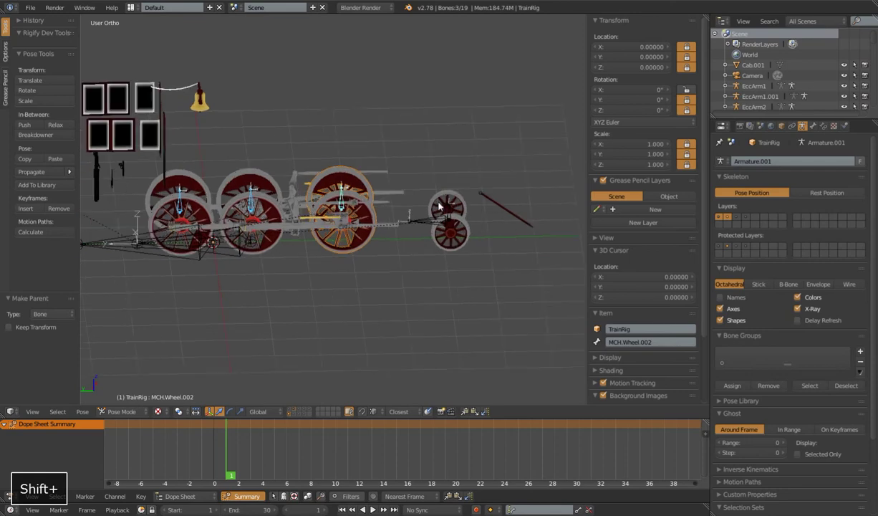
right_click(470, 190)
key(ctrl+p)
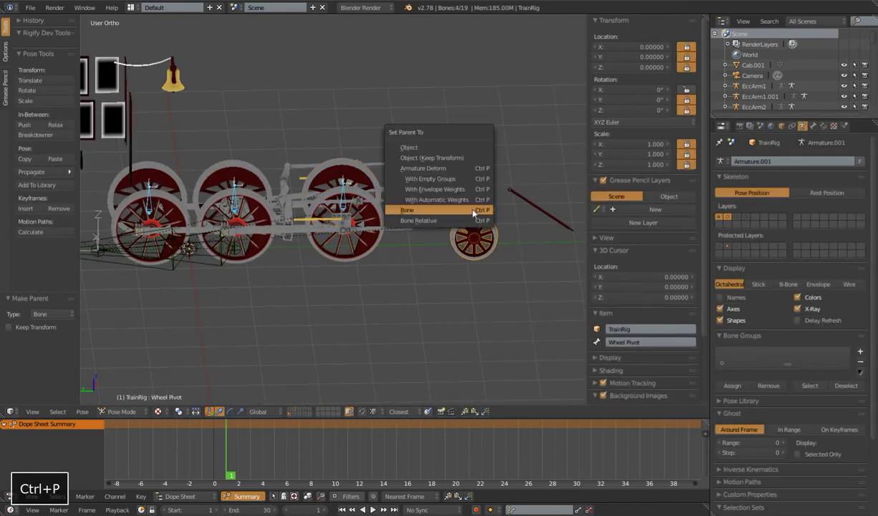
click(452, 199)
- Parent the front tender truck's two wheel objects to their own wheel bones with the Bone option, using MCH.Car.Wheel.002 for the rear one
shift+middle_drag(265, 256, 315, 293)
scroll(315, 293, up, 3)
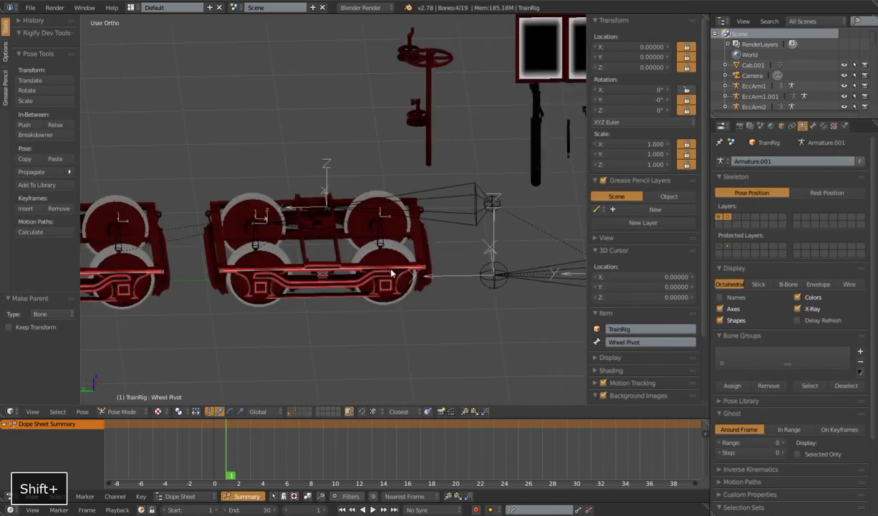
right_click(376, 246)
shift+right_click(273, 251)
key(ctrl+p)
click(308, 232)
shift+right_click(271, 251)
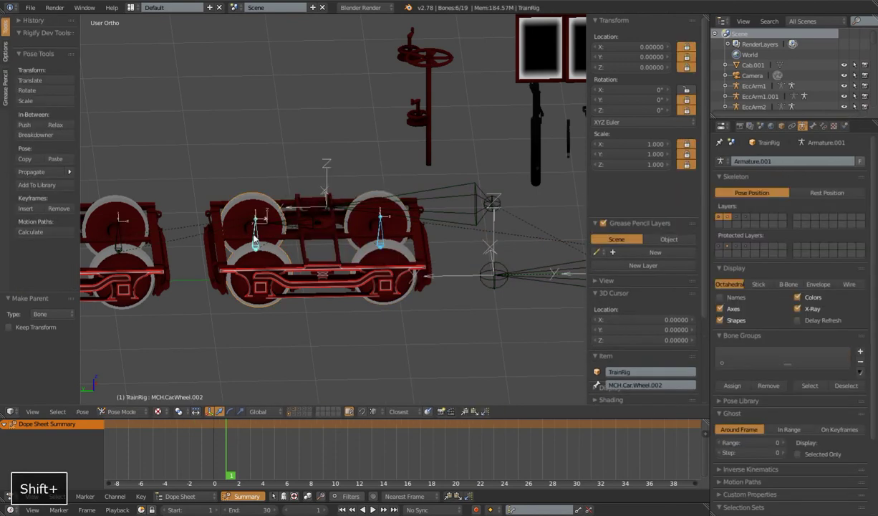
key(ctrl+p)
click(254, 238)
- Parent the rear tender truck's two wheel objects to the MCH.Car.Wheel.003 and MCH.Car.Wheel.004 bones with the Bone option
shift+middle_drag(158, 265, 315, 244)
right_click(249, 239)
shift+right_click(274, 231)
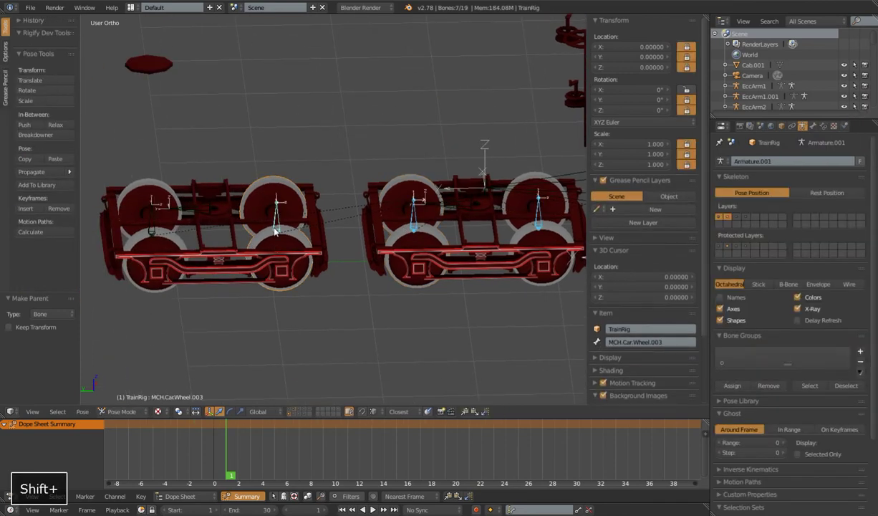
key(ctrl+p)
click(233, 230)
shift+right_click(157, 226)
key(ctrl+p)
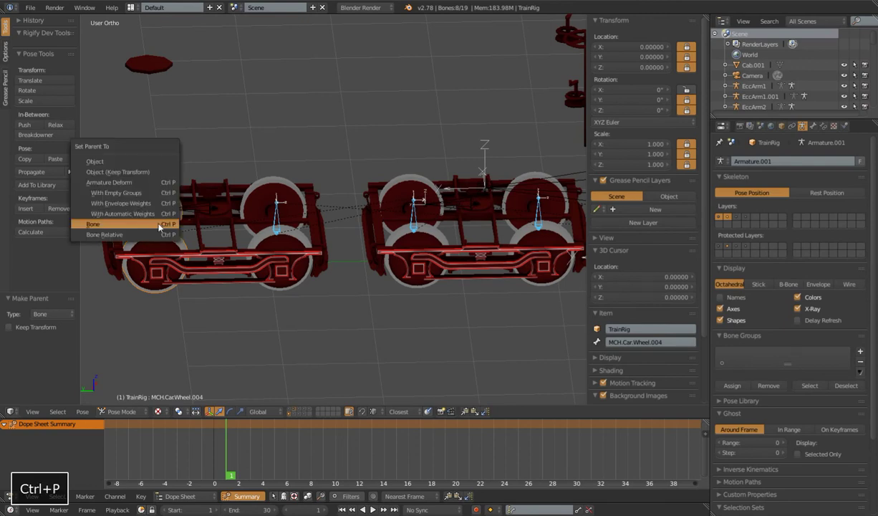
click(160, 226)
- Test-move and test-rotate the DriveWheel bone and test-rotate the MCH.Wheel.001 bone, cancelling each transform
scroll(166, 231, down, 3)
shift+middle_drag(379, 265, 194, 273)
right_click(358, 205)
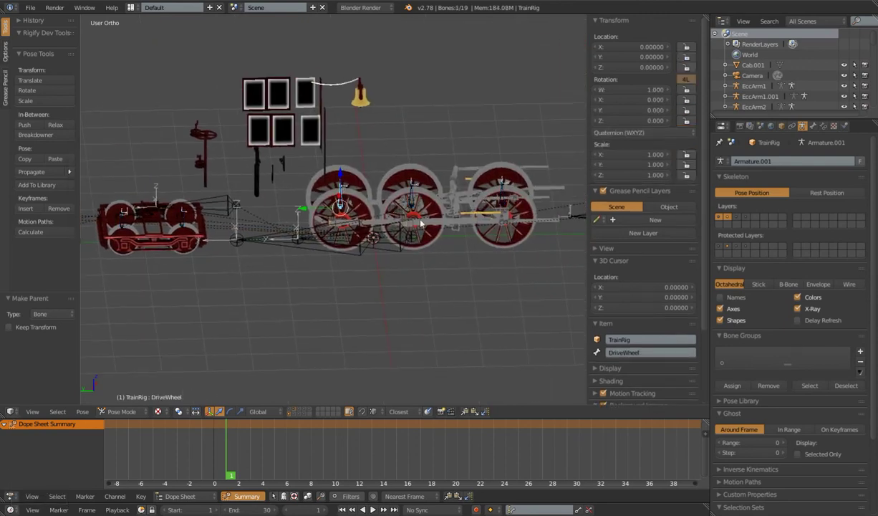
key(g)
key(r)
right_click(400, 186)
right_click(404, 190)
key(r)
right_click(367, 201)
shift+middle_drag(367, 230, 352, 255)
scroll(335, 249, up, 2)
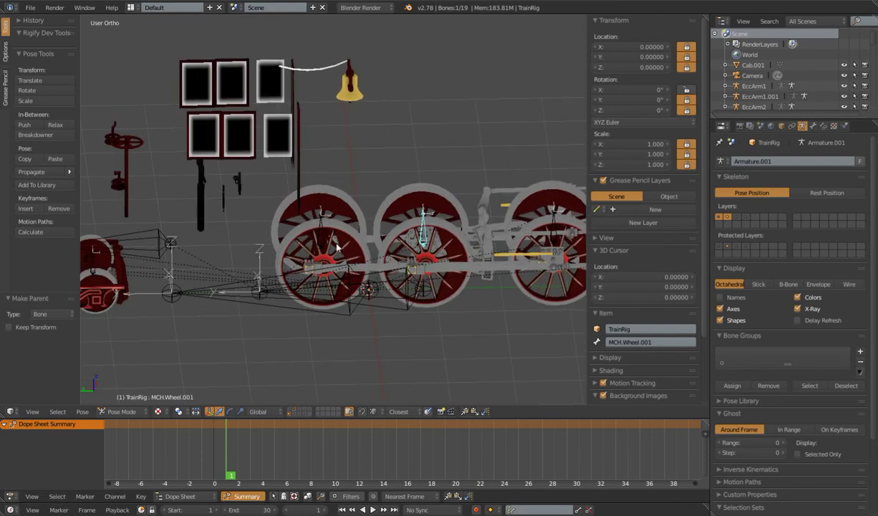
- Test-move the DriveWheel bone and lock its location on X, Y and Z
right_click(321, 233)
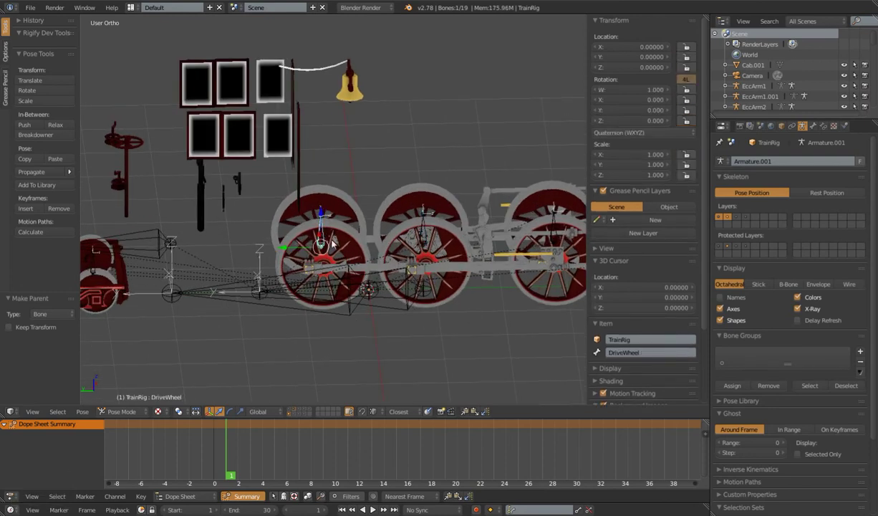
scroll(331, 244, down, 3)
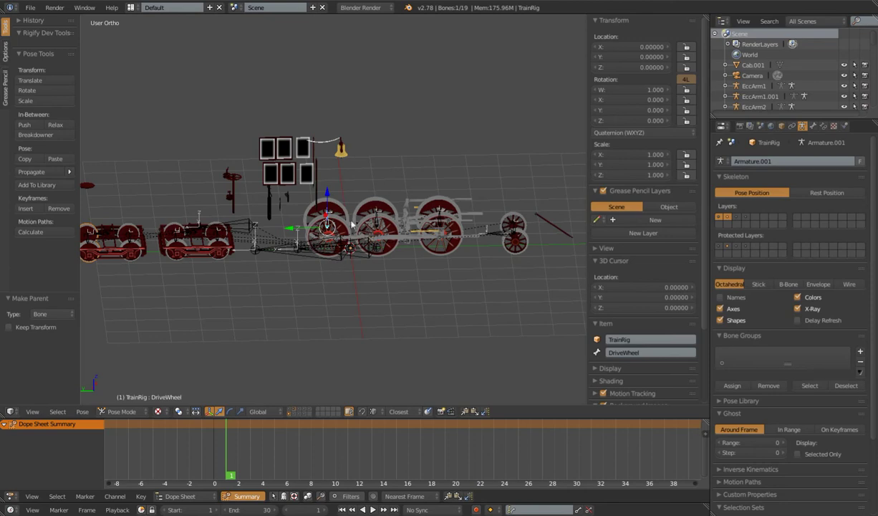
scroll(360, 285, up, 6)
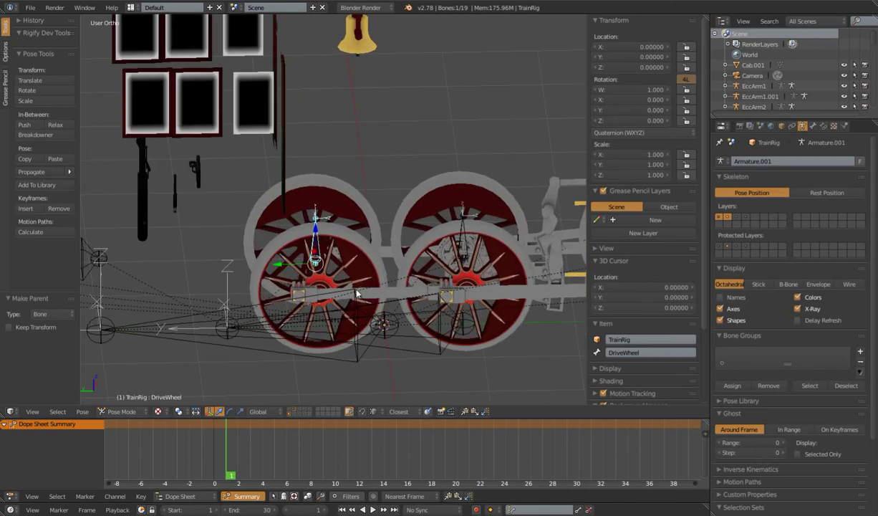
scroll(360, 286, down, 5)
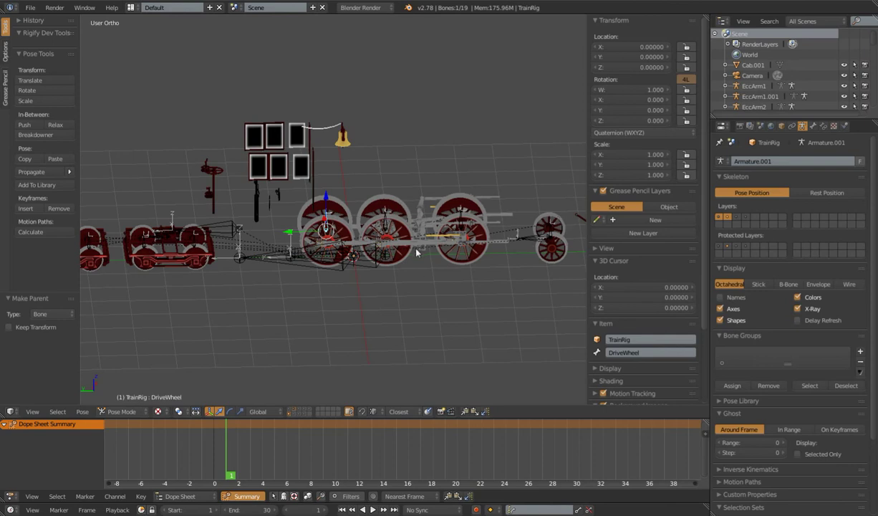
scroll(405, 290, up, 3)
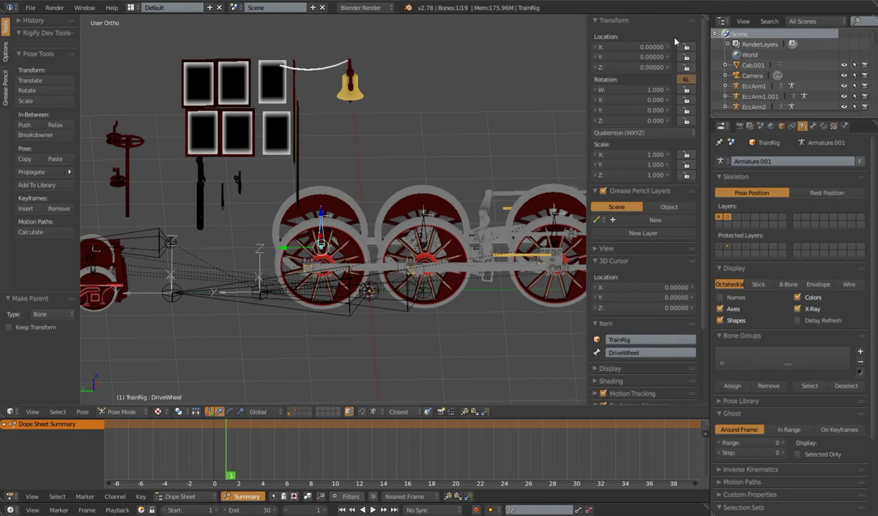
scroll(367, 261, down, 3)
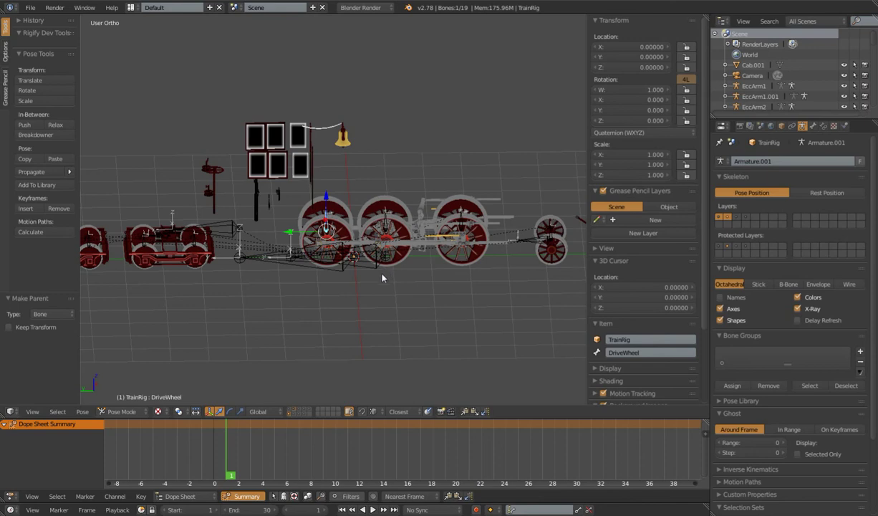
key(g)
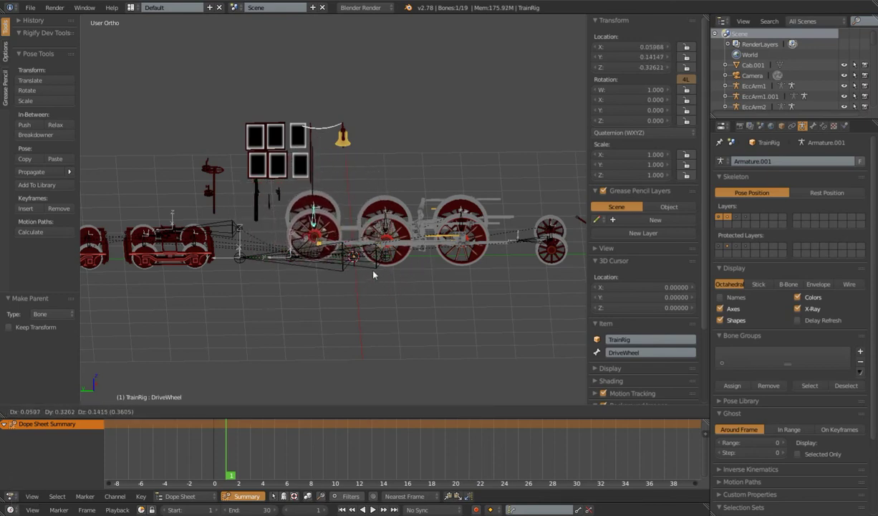
key(Escape)
key(g)
right_click(396, 265)
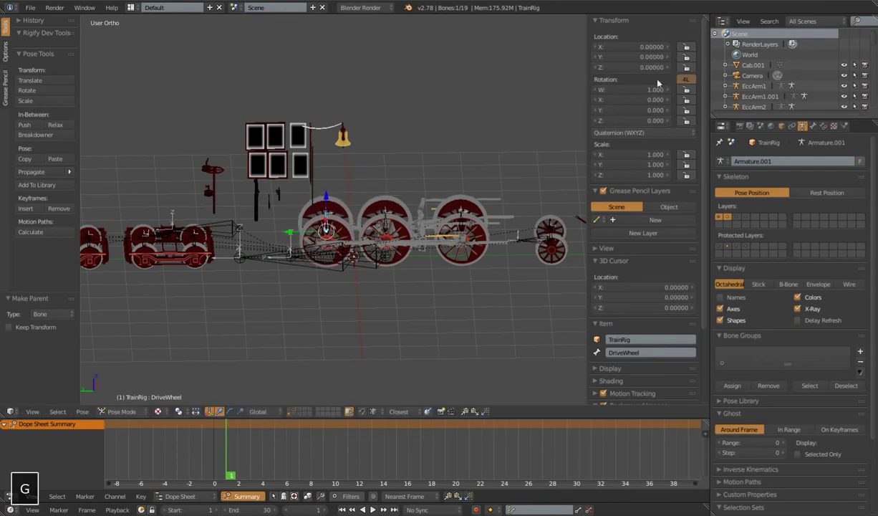
drag(688, 47, 687, 68)
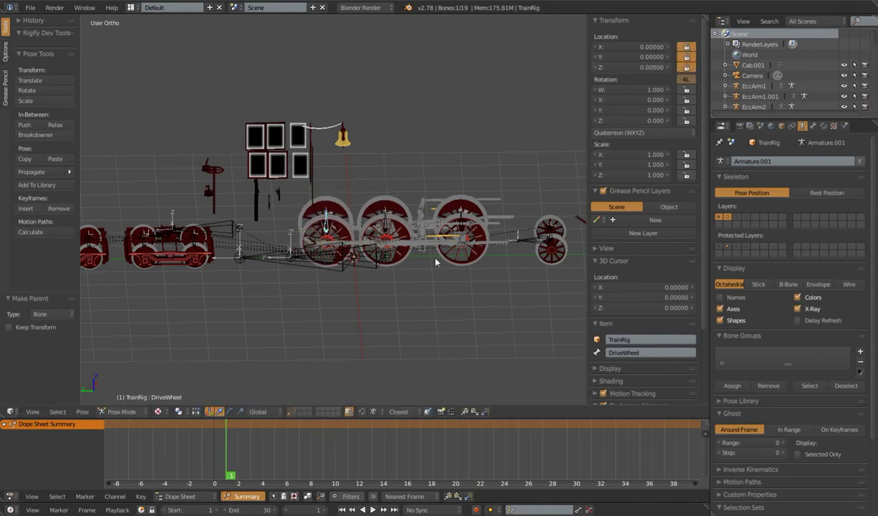
- Test-scale the DriveWheel bone and lock its scale on X, Y and Z
key(s)
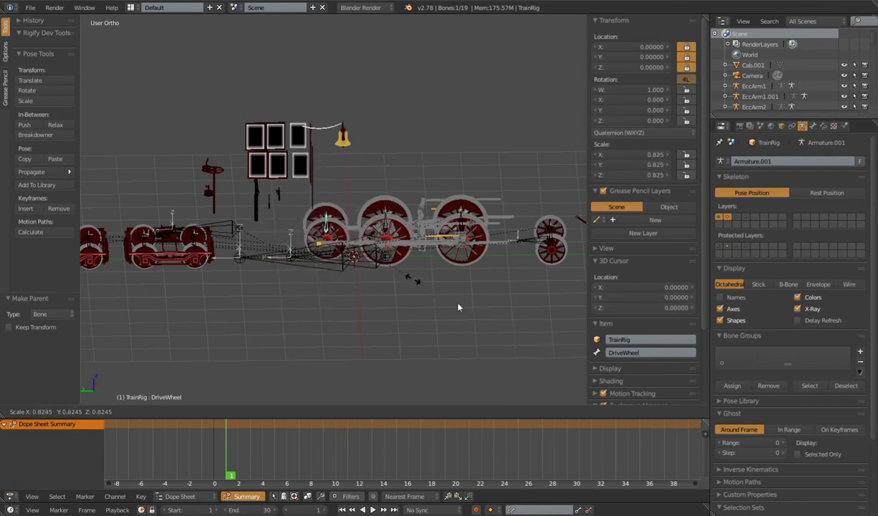
right_click(433, 280)
drag(687, 154, 689, 176)
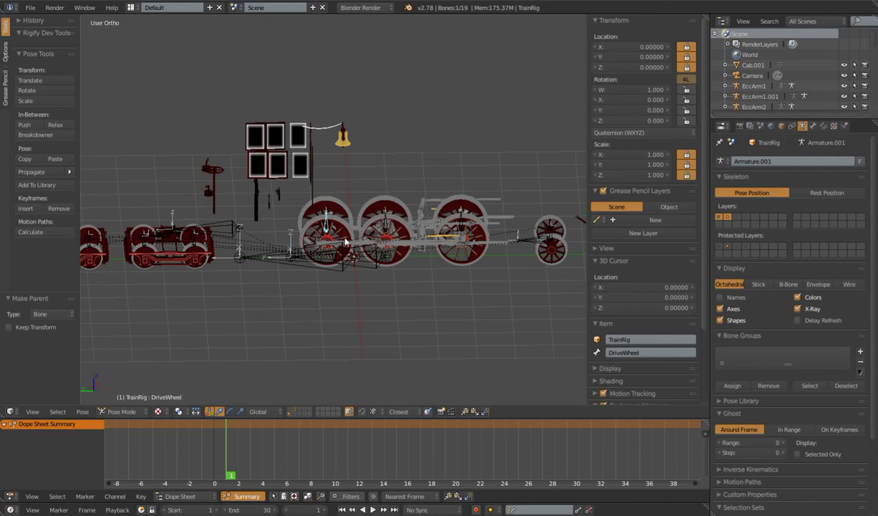
- Test-rotate the DriveWheel bone around its local Y, Z and X axes, cancelling each rotation
scroll(345, 242, up, 3)
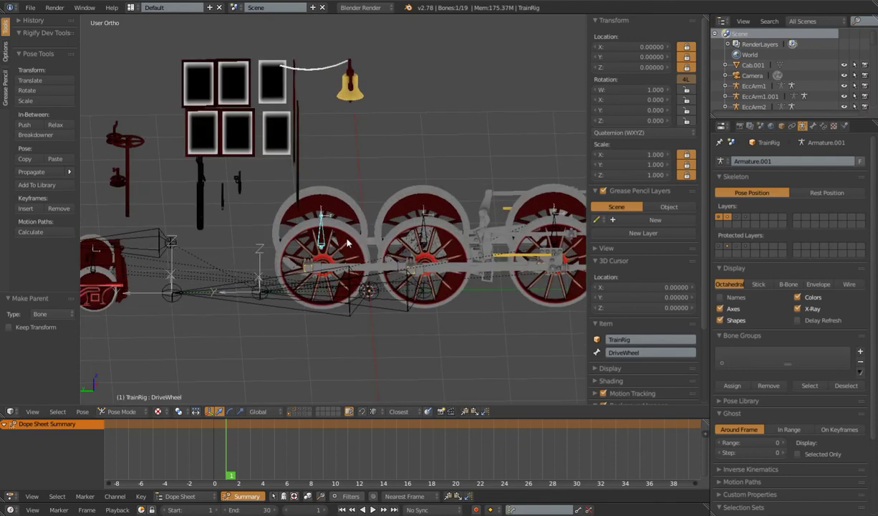
key(r)
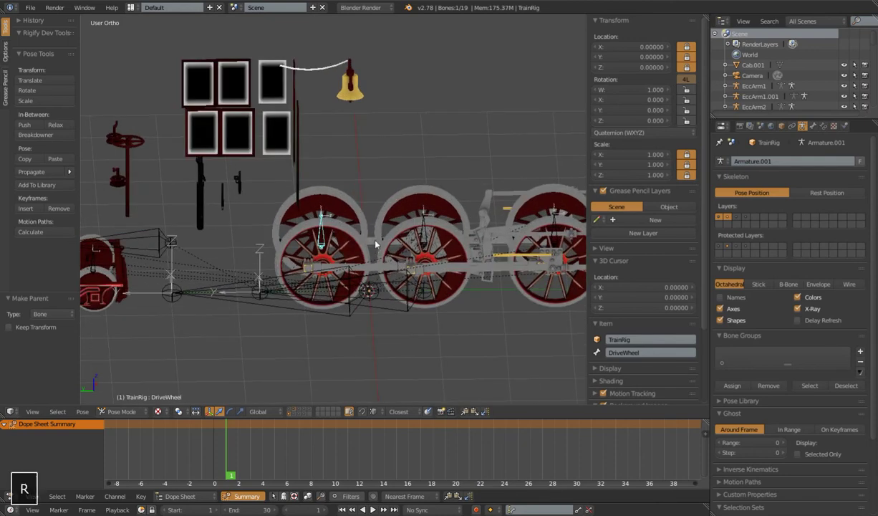
key(y)
key(y)
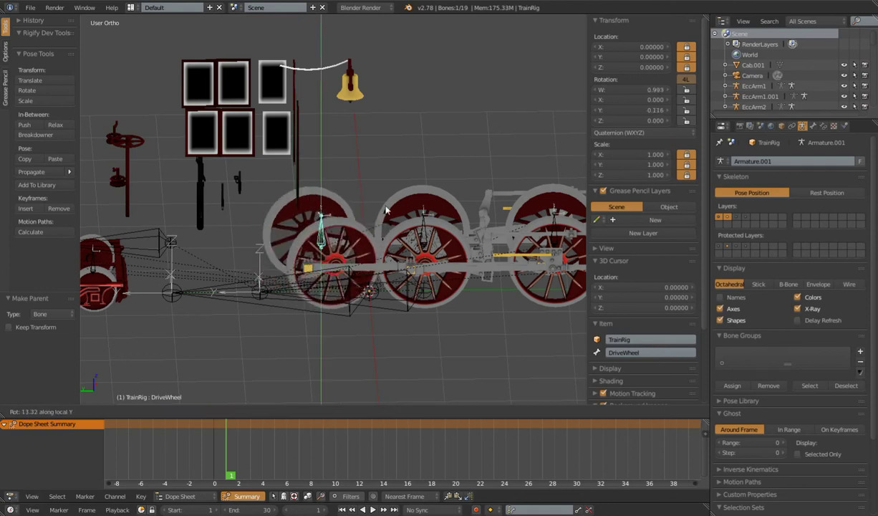
right_click(398, 251)
key(r)
key(z)
key(z)
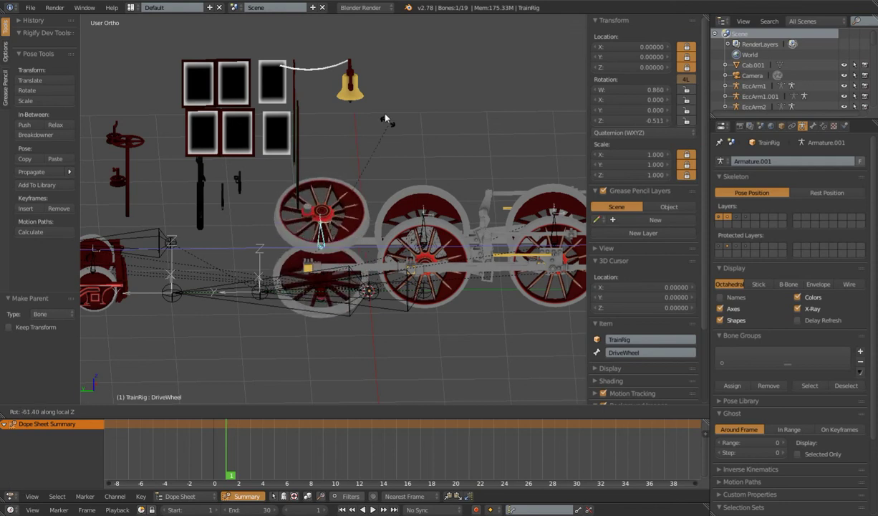
right_click(402, 220)
key(r)
key(z)
key(x)
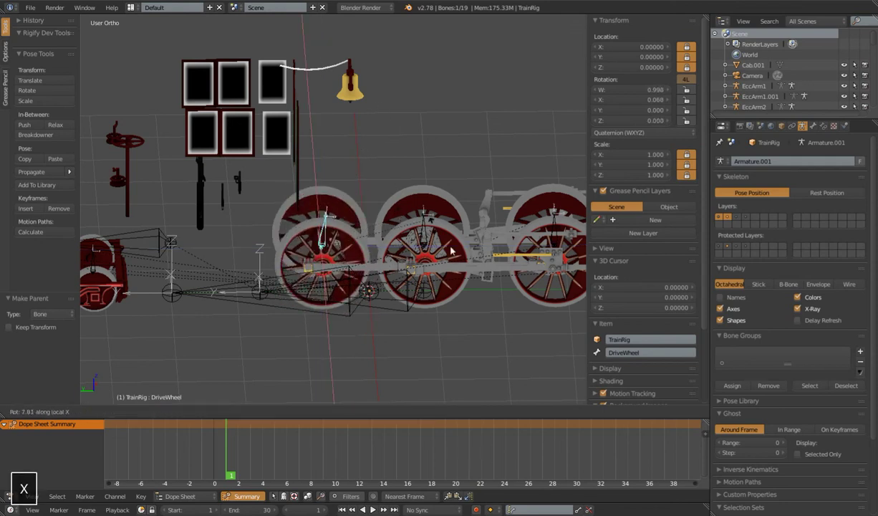
right_click(379, 190)
- Set the DriveWheel bone's rotation mode to XYZ Euler and lock its Y and Z rotation
scroll(376, 201, down, 3)
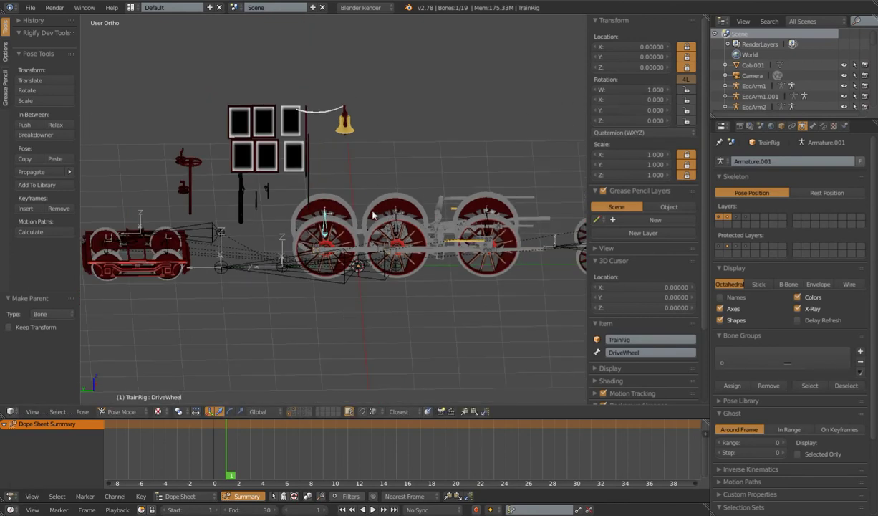
click(633, 135)
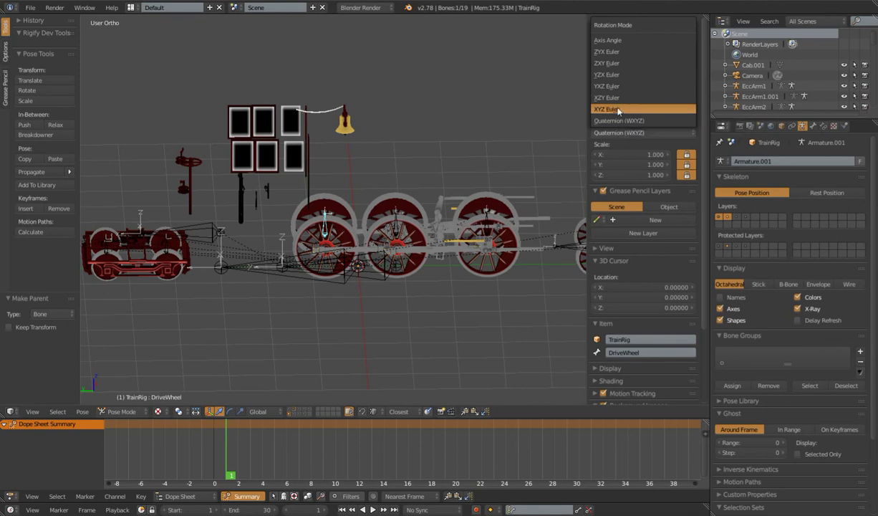
click(618, 111)
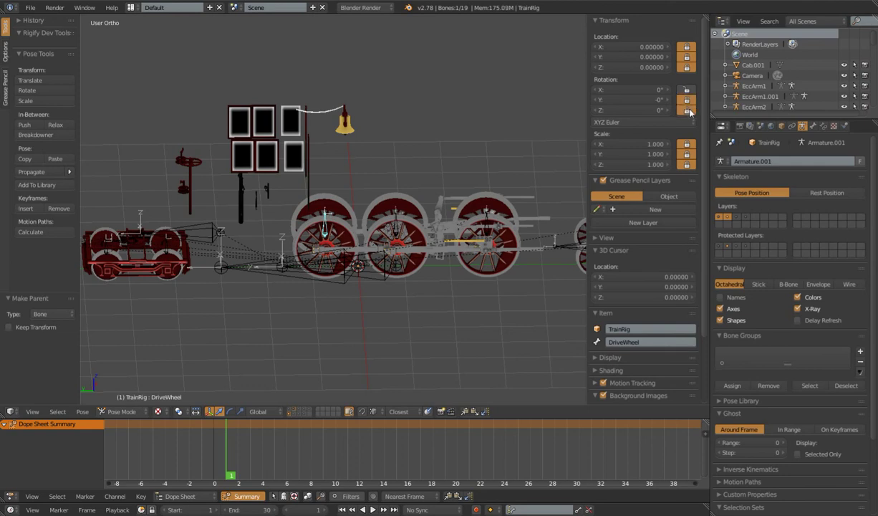
- Test the DriveWheel bone's transform locks by trying to rotate, move and scale it, cancelling each transform
key(r)
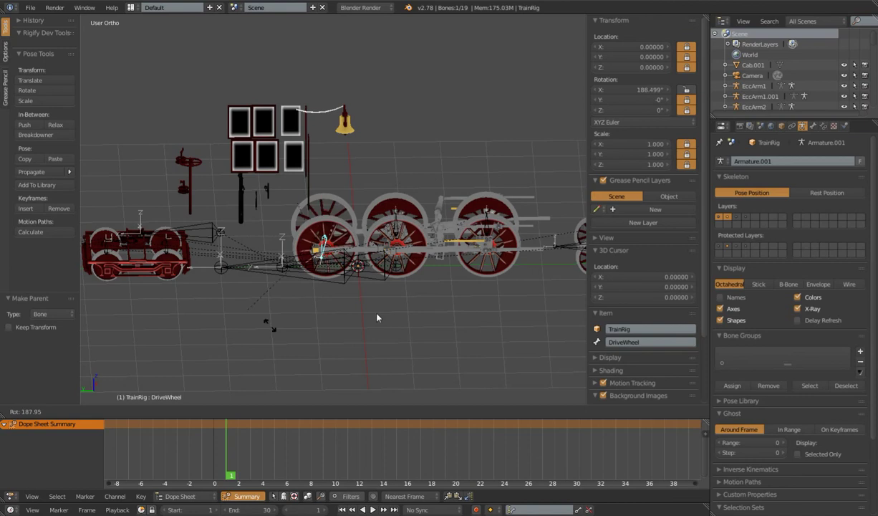
key(Escape)
key(g)
right_click(433, 246)
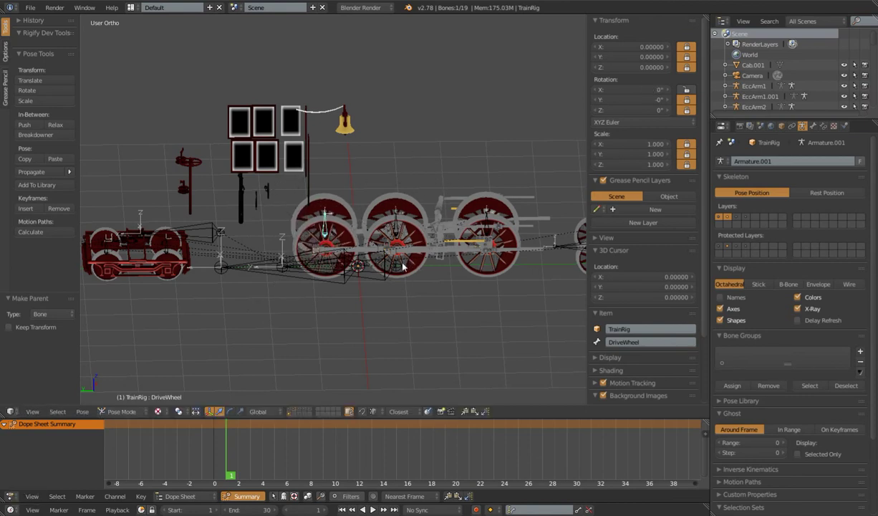
key(s)
right_click(449, 283)
- Select the EngineMain bone and show the layer that holds the train body
scroll(450, 286, down, 4)
shift+middle_drag(450, 287, 479, 269)
scroll(451, 288, up, 4)
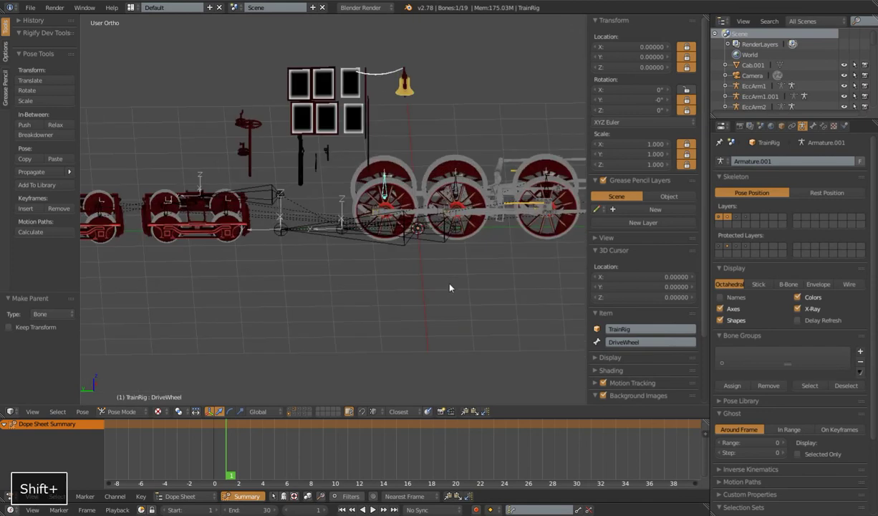
right_click(436, 246)
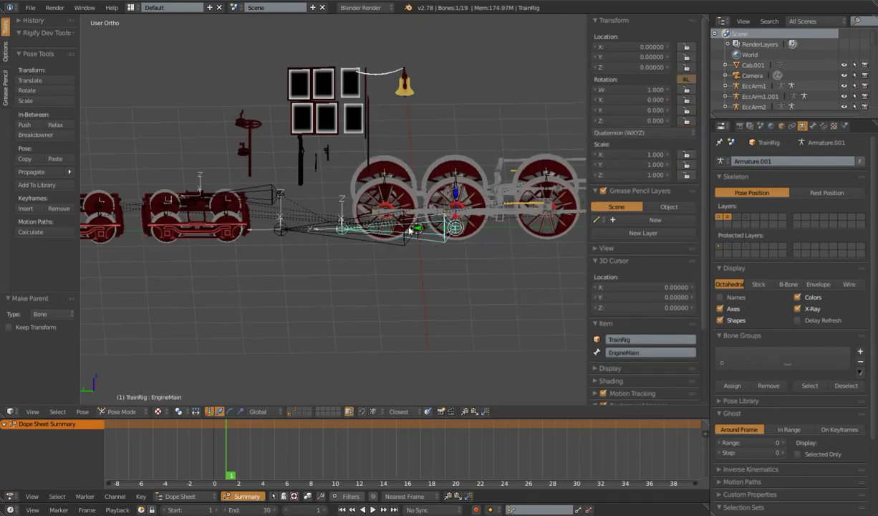
scroll(441, 270, down, 2)
shift+click(292, 410)
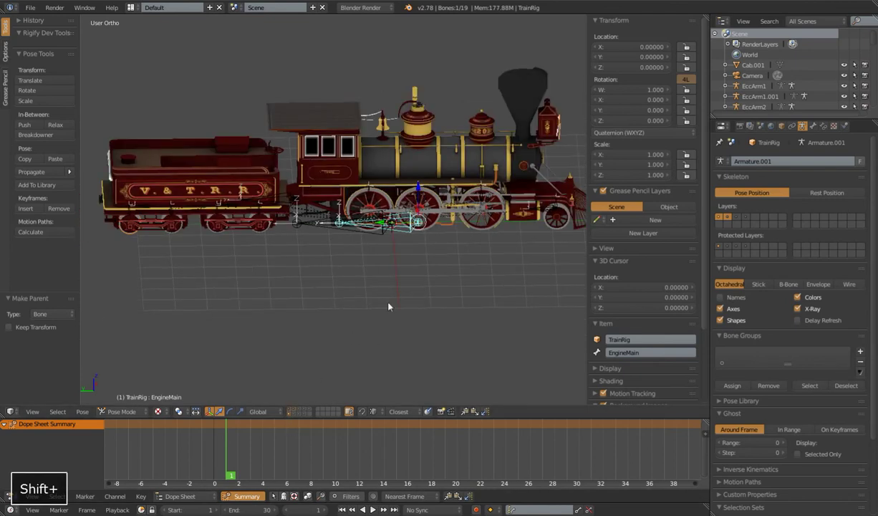
shift+middle_drag(394, 295, 376, 295)
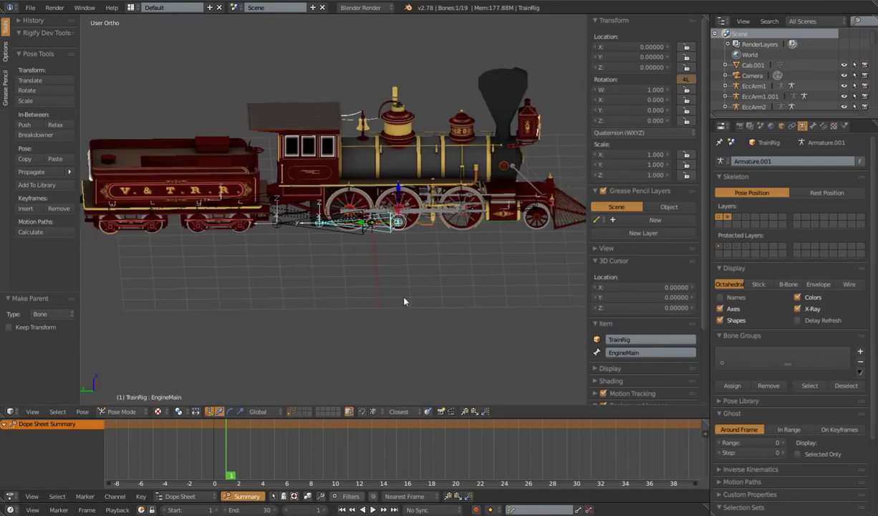
- Test-scale the EngineMain bone, cancel it, and lock the X, Y and Z scale of both the EngineMain and CarMain bones
key(s)
key(Escape)
drag(687, 154, 686, 184)
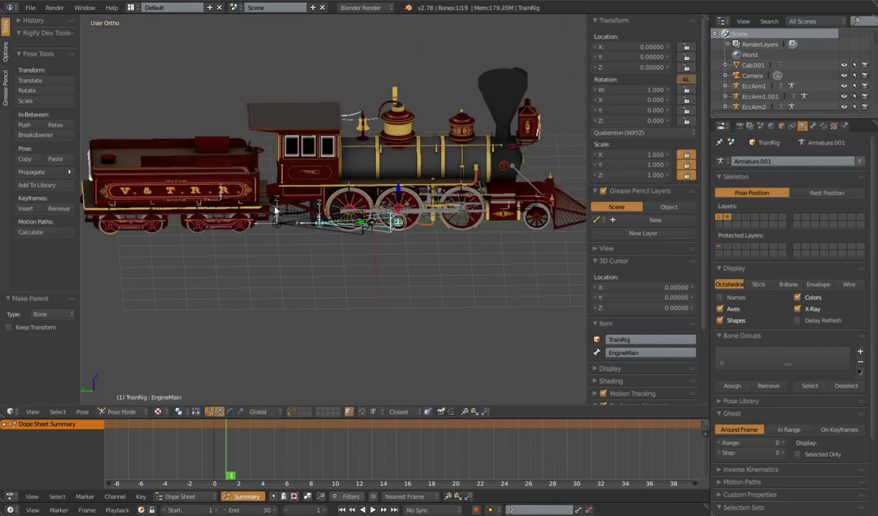
right_click(263, 204)
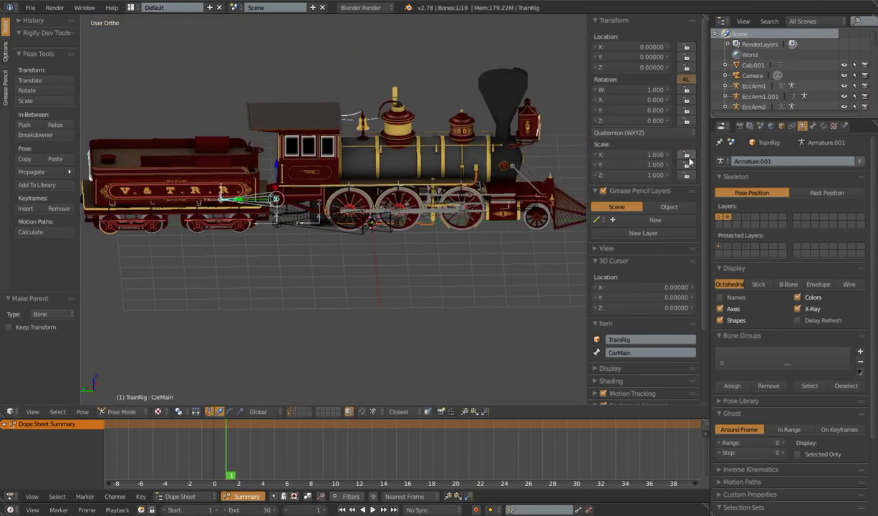
drag(687, 153, 688, 177)
- Test-scale the Root bone and the EngineMain bone, cancelling each transform
right_click(350, 240)
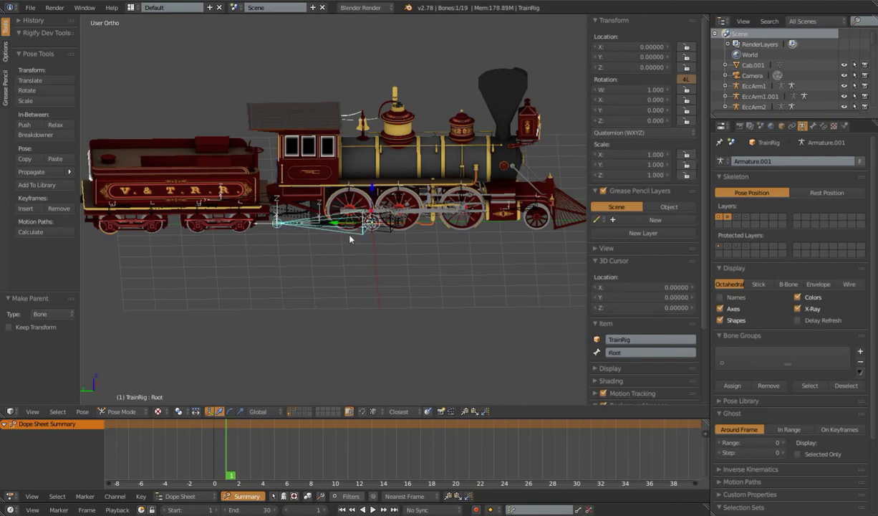
key(s)
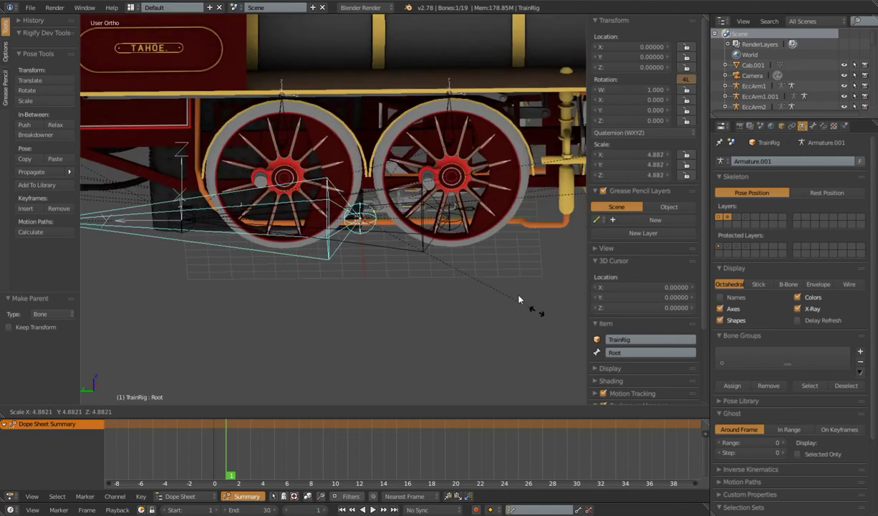
key(Escape)
scroll(365, 247, up, 3)
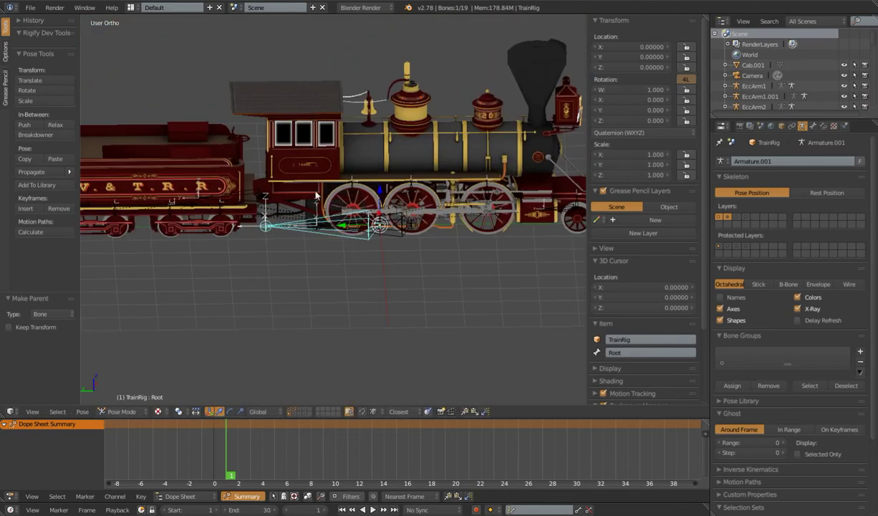
right_click(403, 236)
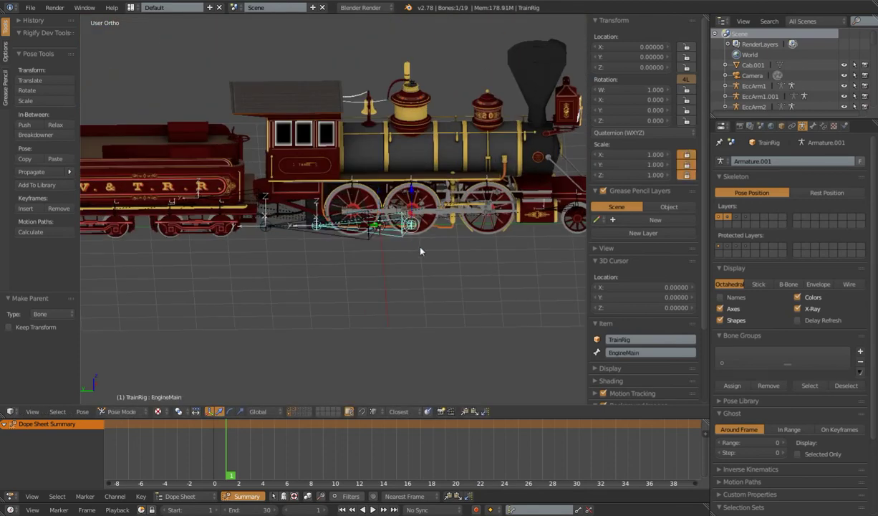
key(s)
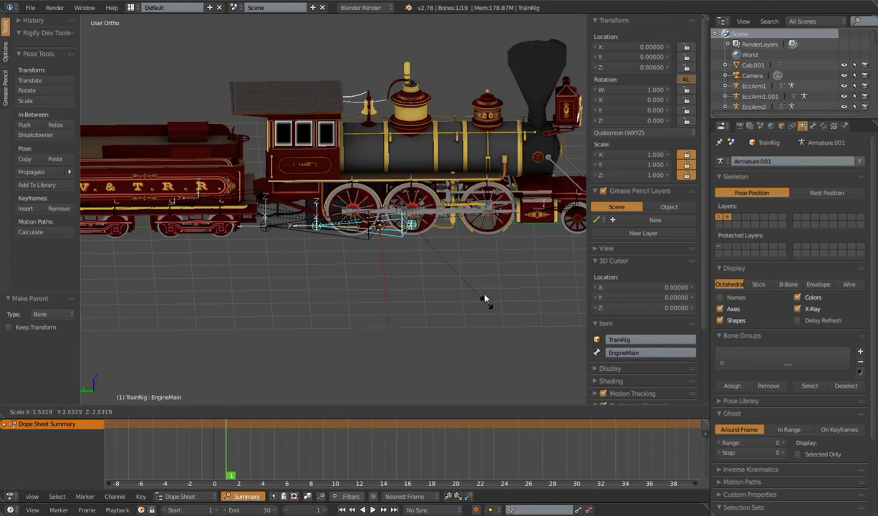
key(Escape)
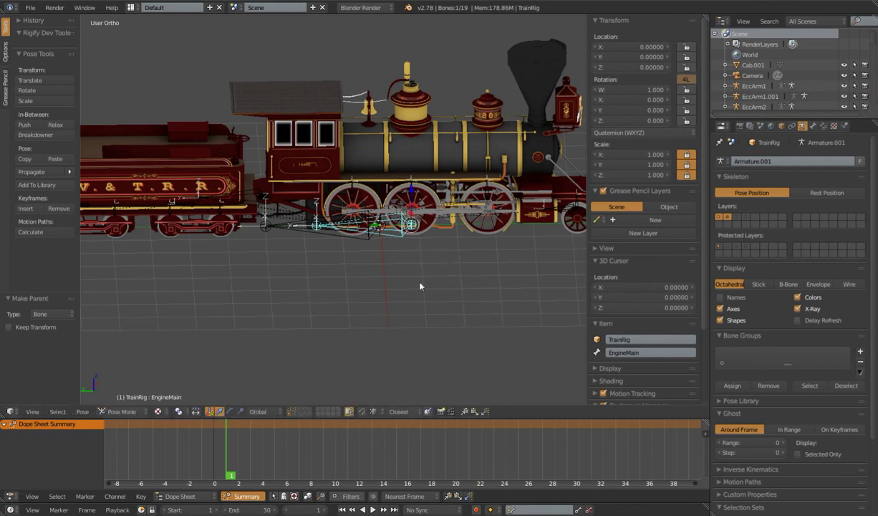
mouse_move(430, 298)
middle_down()
mouse_move(420, 299)
mouse_move(441, 299)
middle_up()
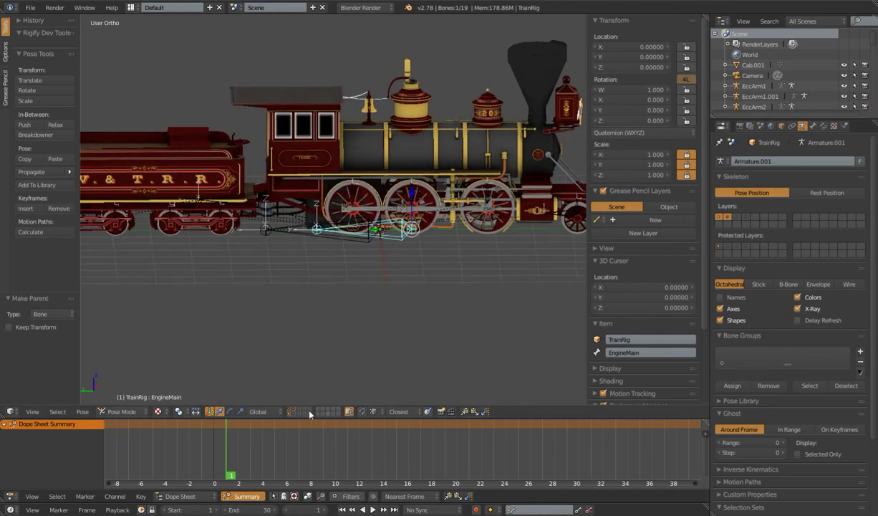
- Hide the train body layer and select the DriveWheel bone
shift+click(289, 411)
middle_drag(385, 277, 372, 280)
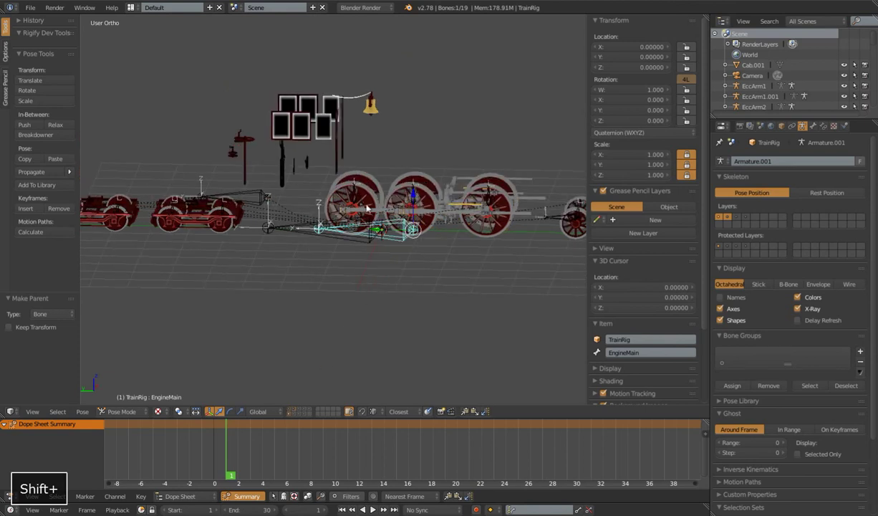
right_click(354, 192)
middle_drag(359, 233, 368, 233)
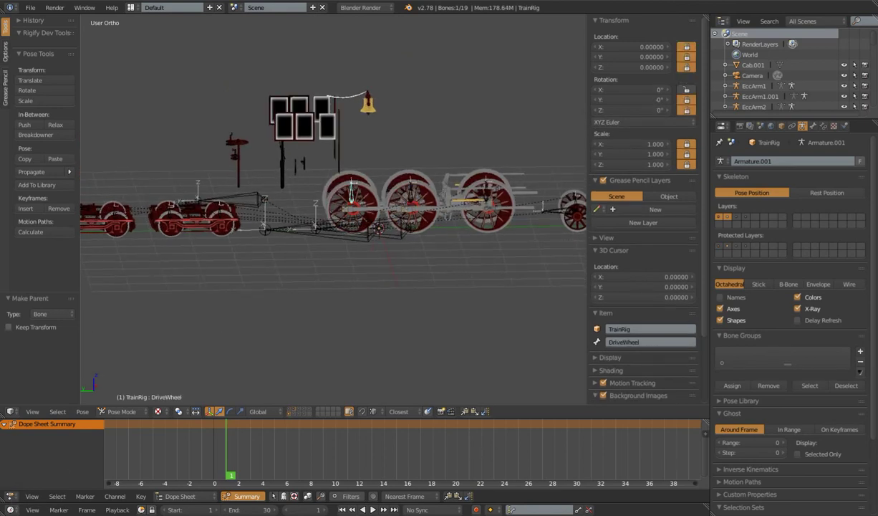
middle_drag(433, 245, 376, 244)
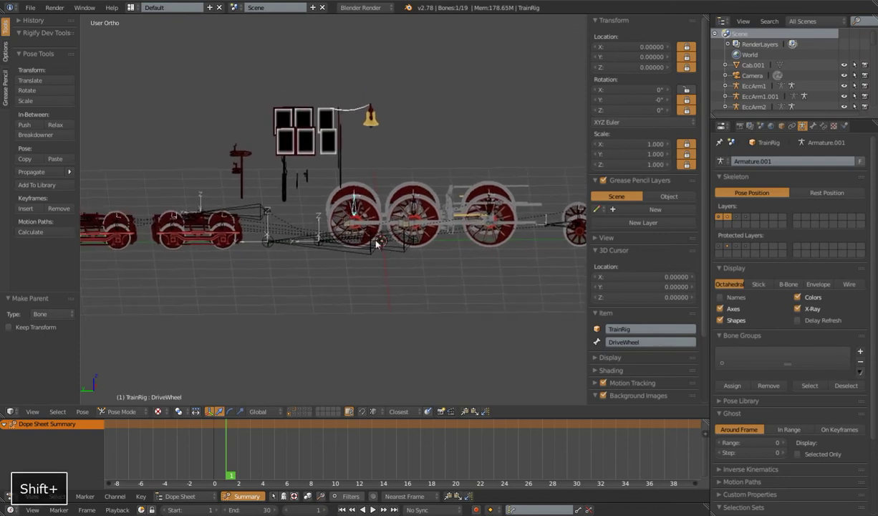
- Test-rotate the MCH.Car.Wheel.001 and MCH.Wheel.002 bones, cancelling each rotation, and select the front Wheel Pivot bone
right_click(222, 226)
key(r)
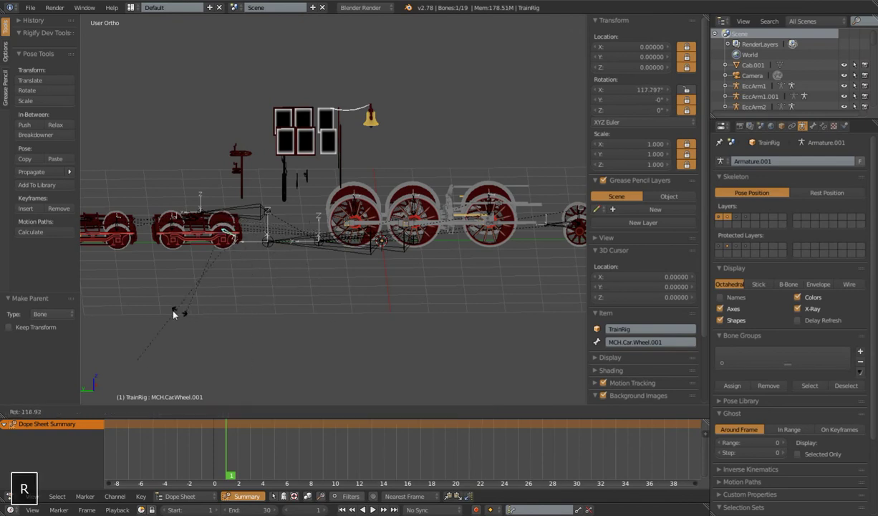
right_click(275, 235)
scroll(137, 219, down, 2)
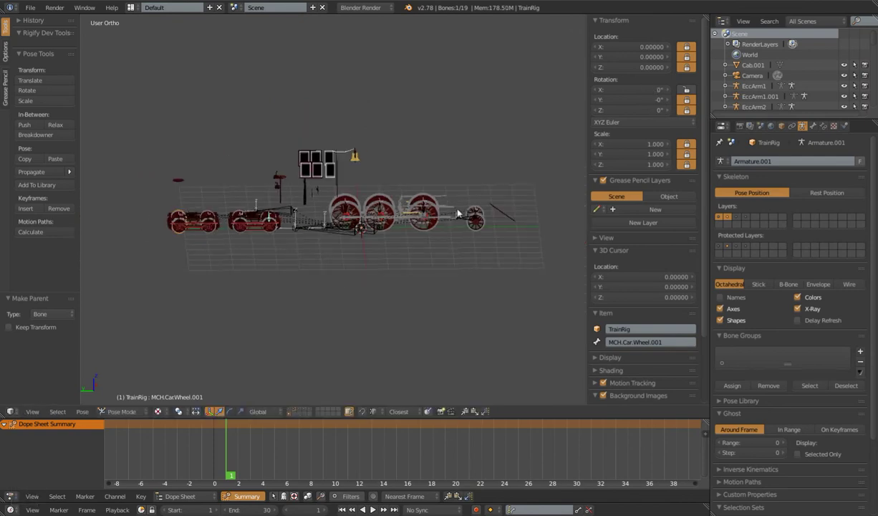
right_click(427, 206)
key(r)
right_click(436, 221)
shift+middle_drag(431, 217, 415, 252)
scroll(411, 251, down, 1)
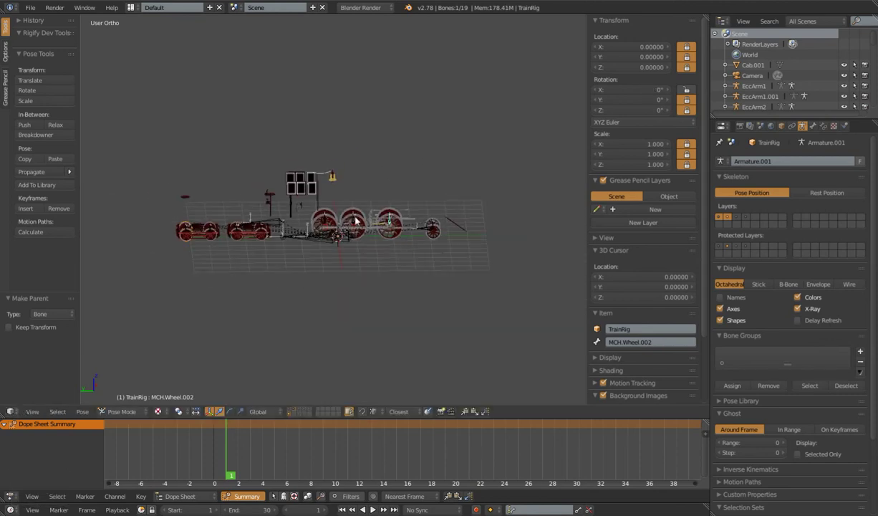
right_click(434, 242)
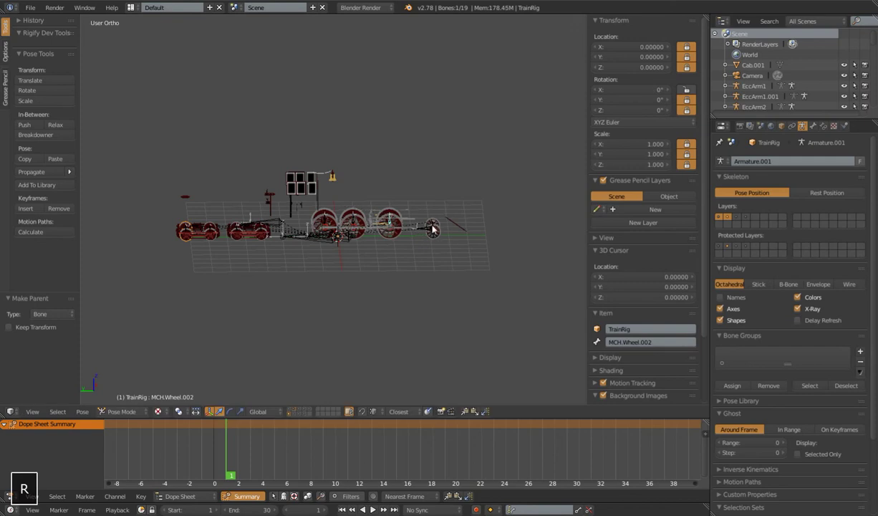
right_click(433, 228)
scroll(402, 283, up, 4)
scroll(397, 278, down, 3)
scroll(377, 271, up, 3)
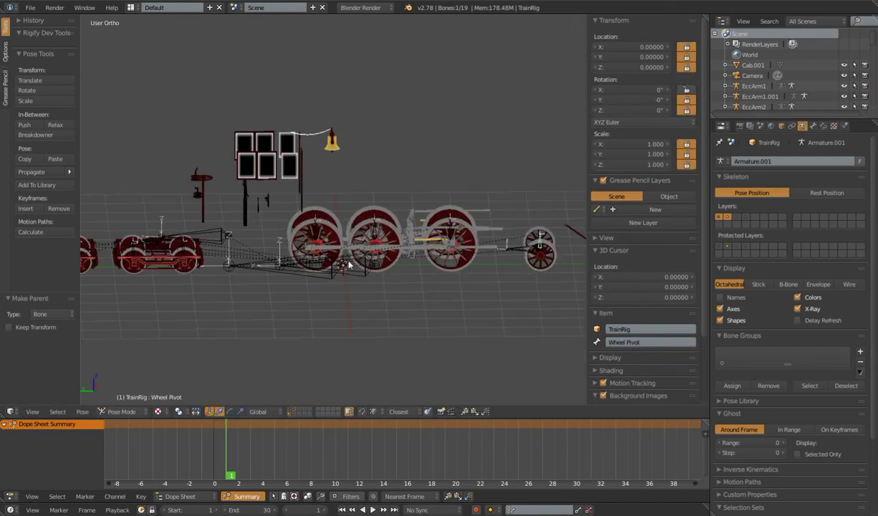
- Test-rotate the DriveWheel bone twice, cancelling each rotation
right_click(314, 229)
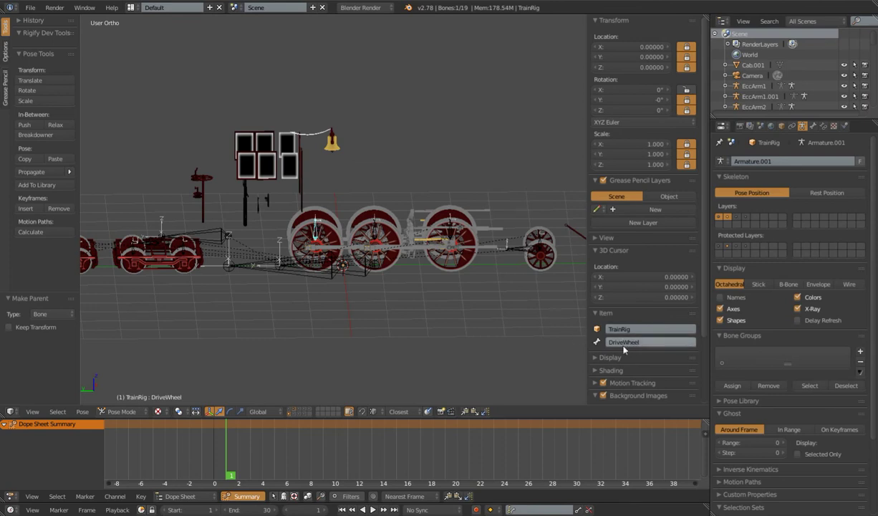
key(r)
right_click(388, 282)
key(r)
right_click(386, 276)
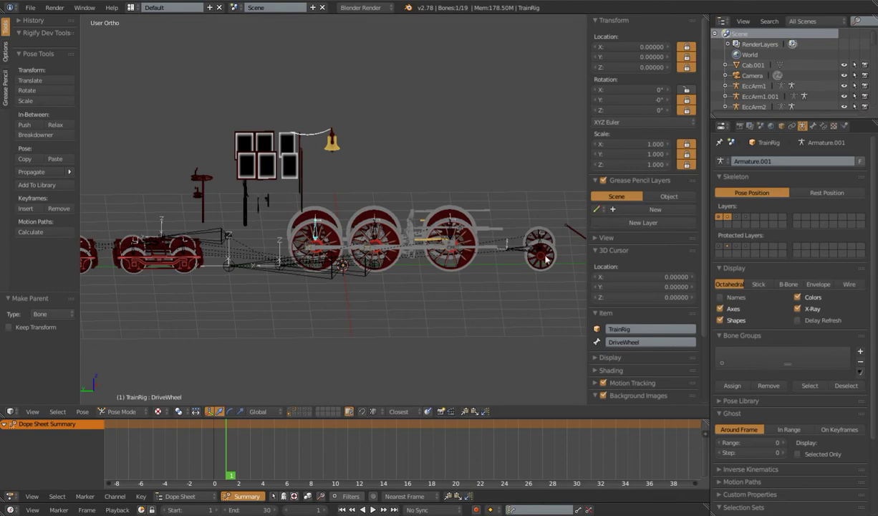
- Add a Copy Rotation constraint to the middle drive wheel's MCH.Wheel.001 bone
scroll(267, 259, down, 3)
shift+middle_drag(331, 265, 321, 266)
scroll(350, 279, up, 5)
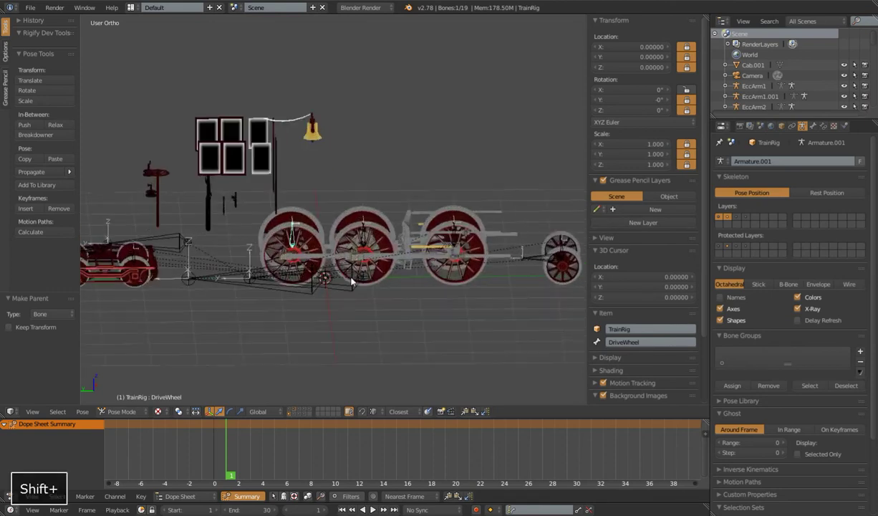
shift+middle_drag(402, 291, 363, 247)
scroll(373, 251, down, 3)
scroll(365, 222, up, 4)
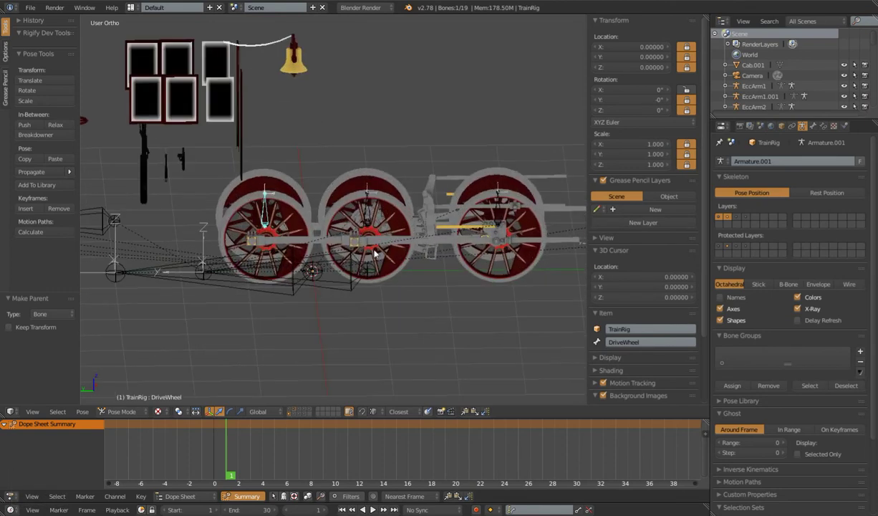
right_click(368, 206)
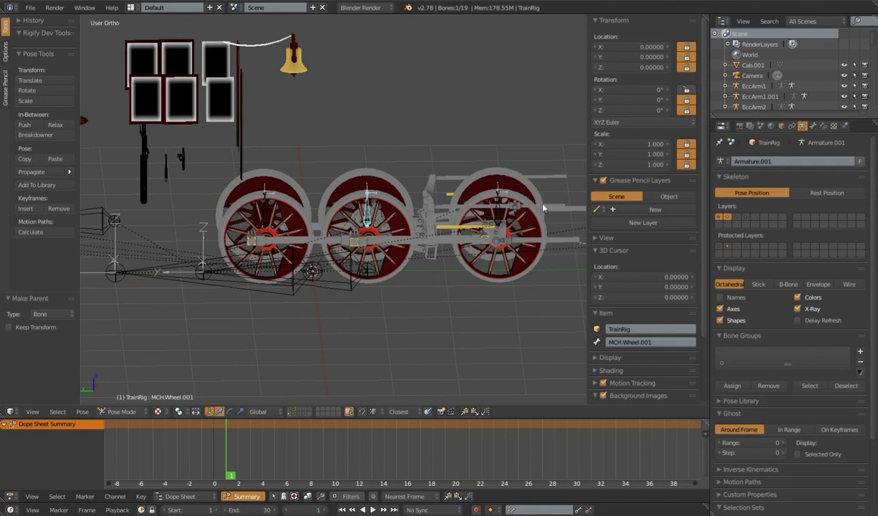
right_click(498, 198)
right_click(265, 204)
right_click(368, 203)
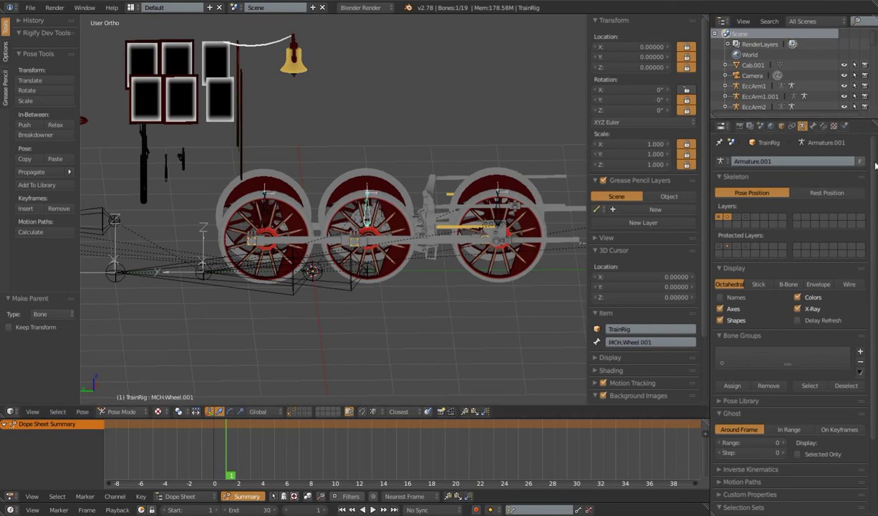
click(825, 126)
click(763, 161)
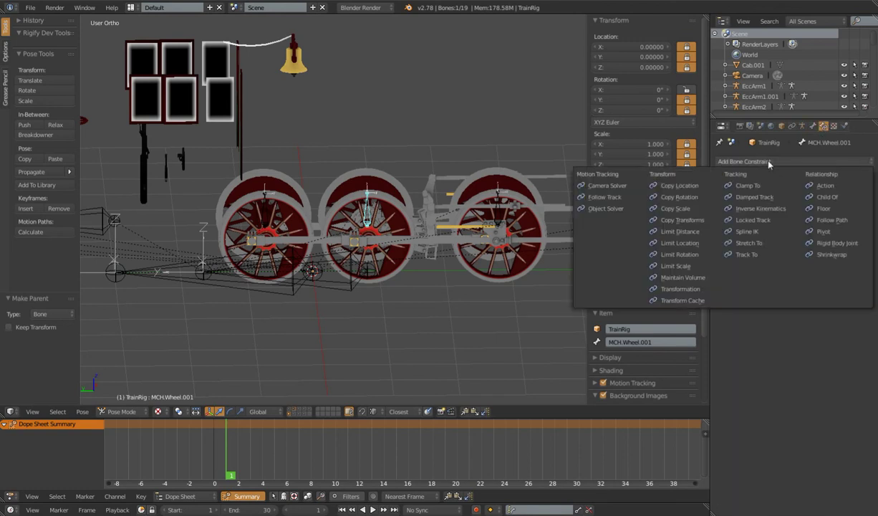
click(679, 197)
- Set the Copy Rotation constraint's target to TrainRig and its bone to DriveWheel
click(791, 199)
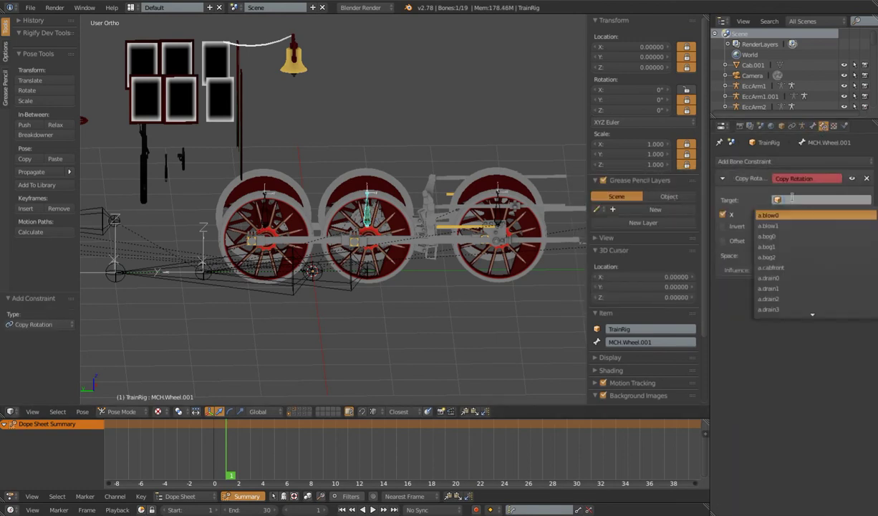
text(rig)
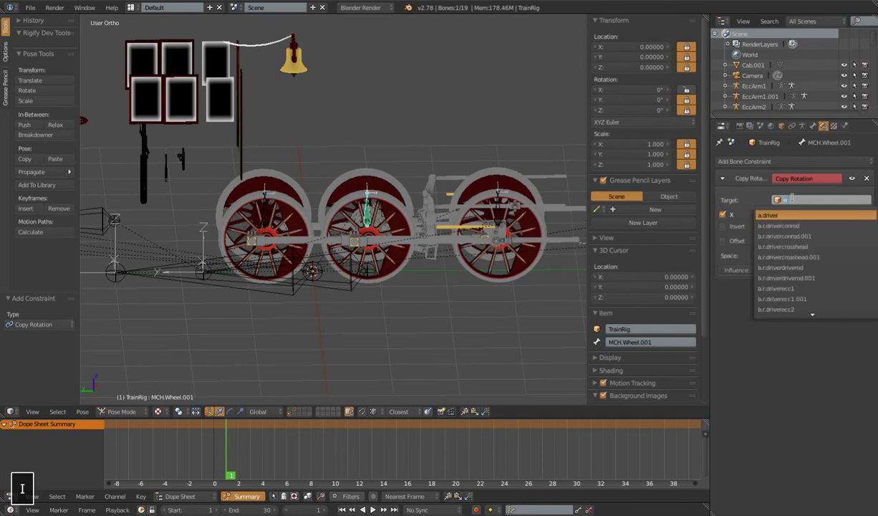
click(787, 215)
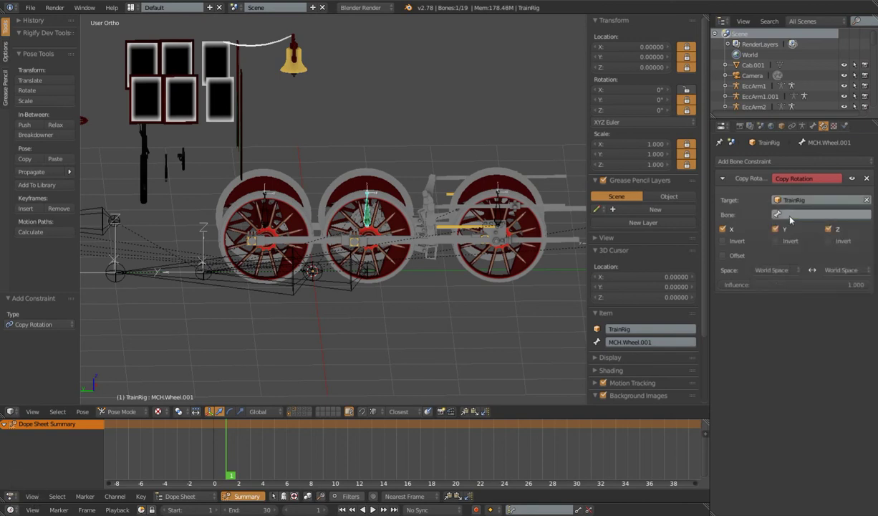
click(790, 215)
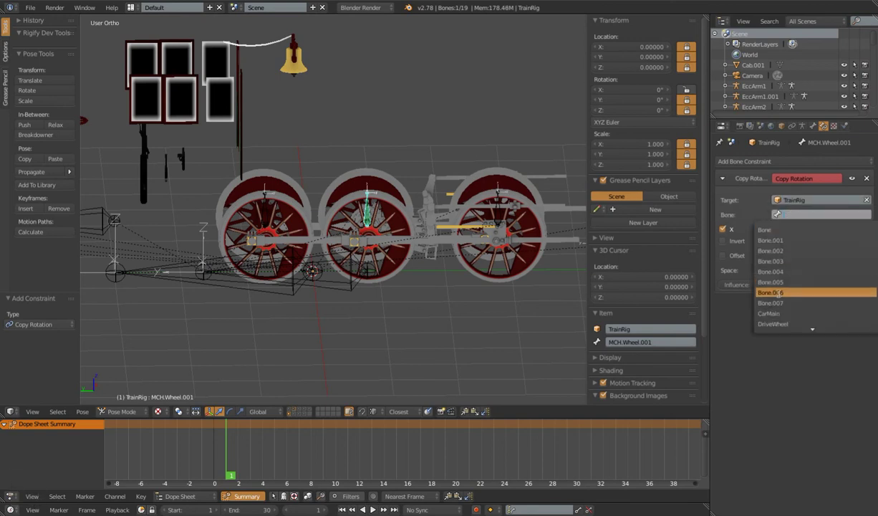
click(782, 324)
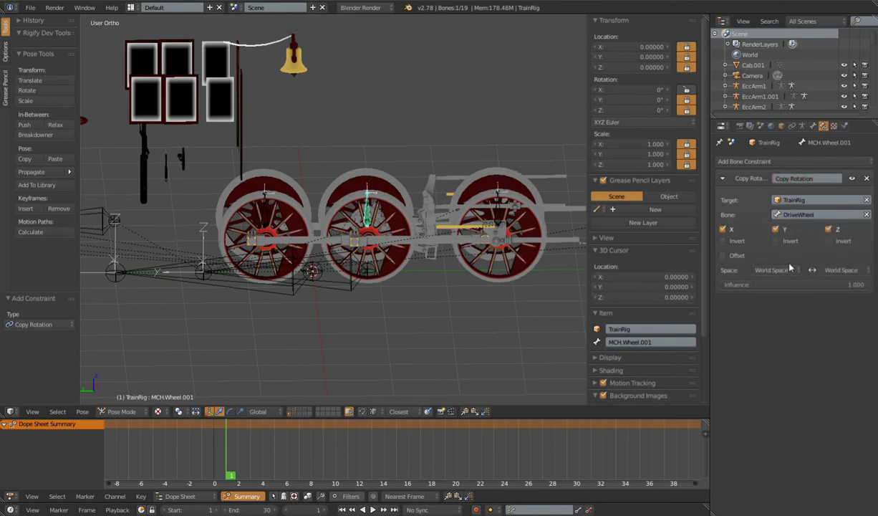
- Set both the target and owner space of MCH.Wheel.001's Copy Rotation constraint to Local Space
click(759, 270)
click(745, 229)
click(834, 270)
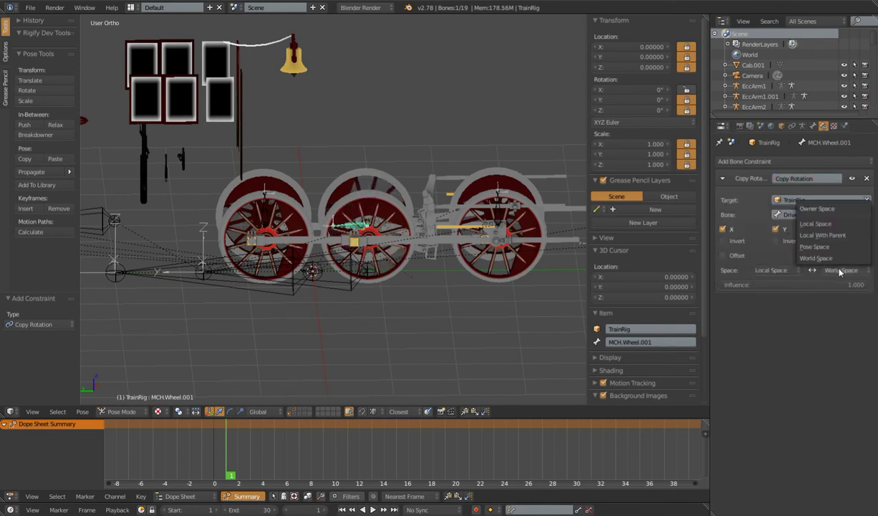
click(791, 222)
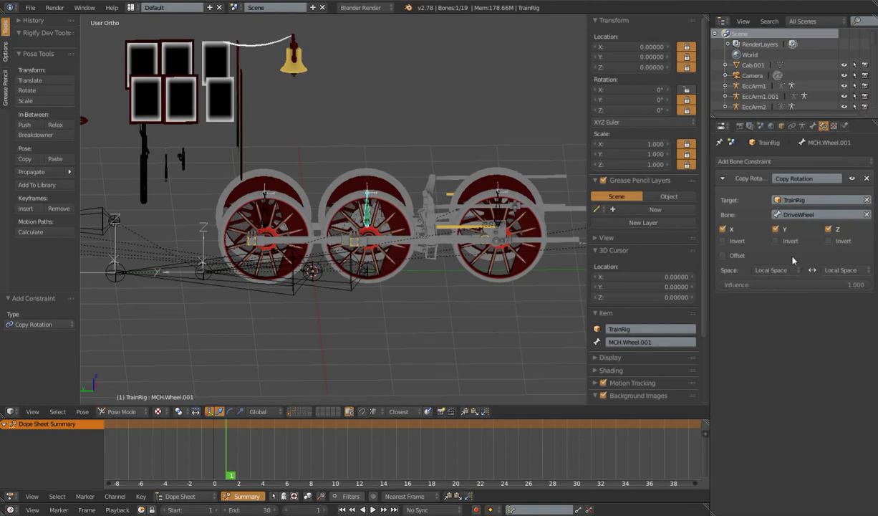
- Test-rotate the DriveWheel bone in both directions to check the middle wheel's Copy Rotation constraint, cancelling each rotation
scroll(363, 244, down, 2)
right_click(275, 202)
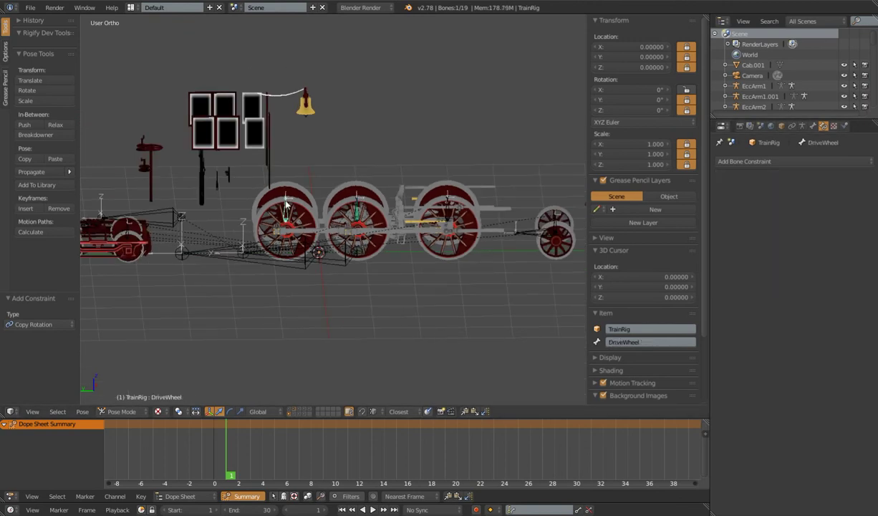
key(r)
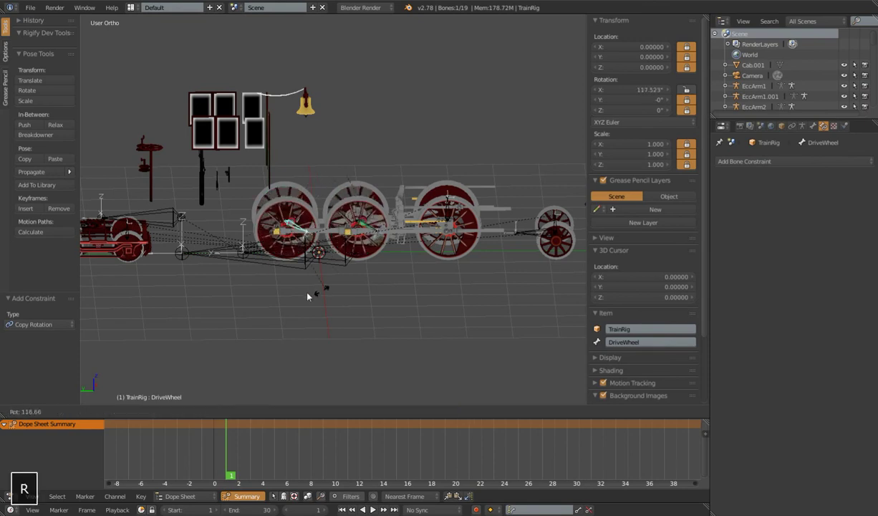
key(Escape)
key(r)
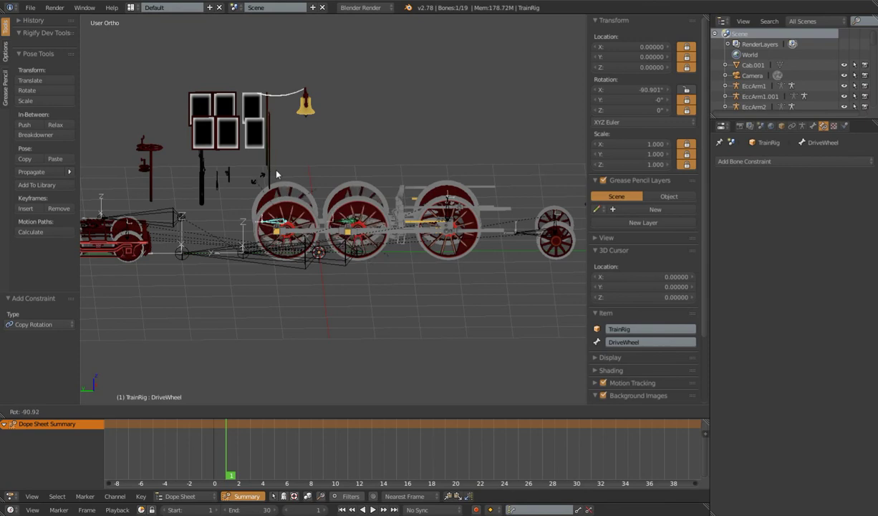
key(Escape)
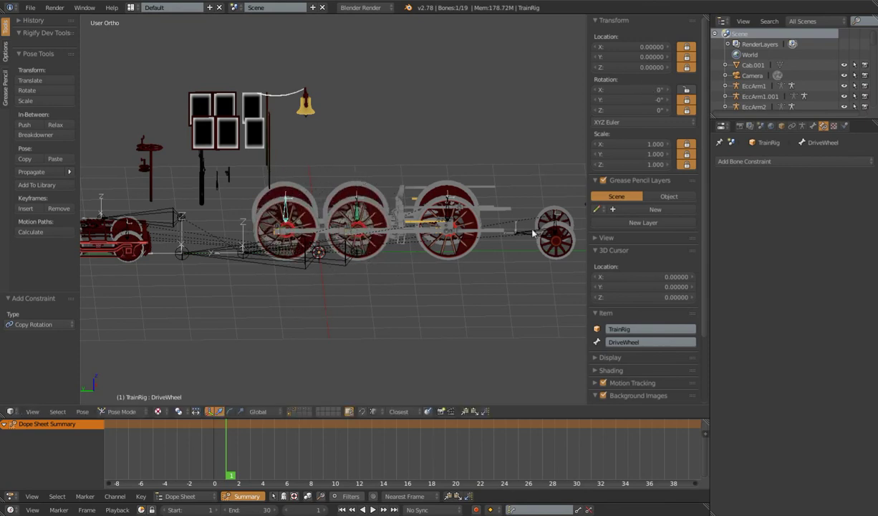
- Compare the constraint settings of the MCH.Wheel.001 and DriveWheel bones
scroll(452, 213, up, 3)
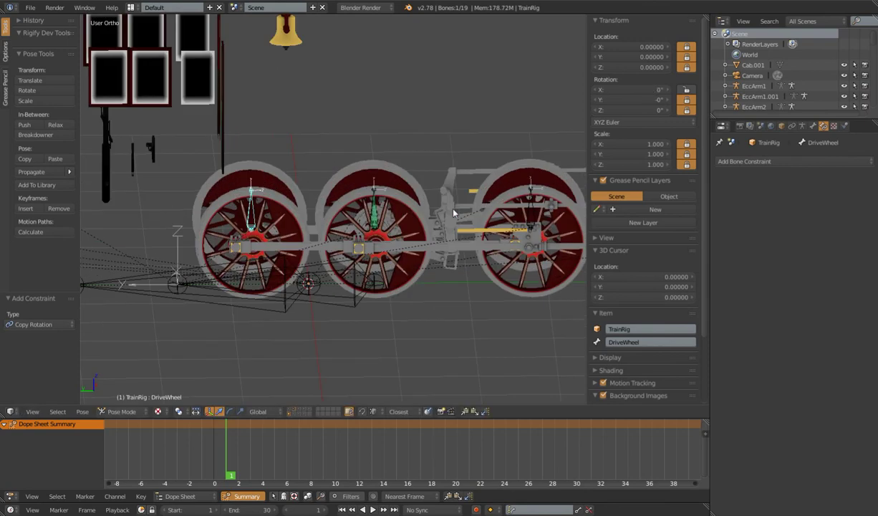
right_click(372, 208)
scroll(440, 226, down, 3)
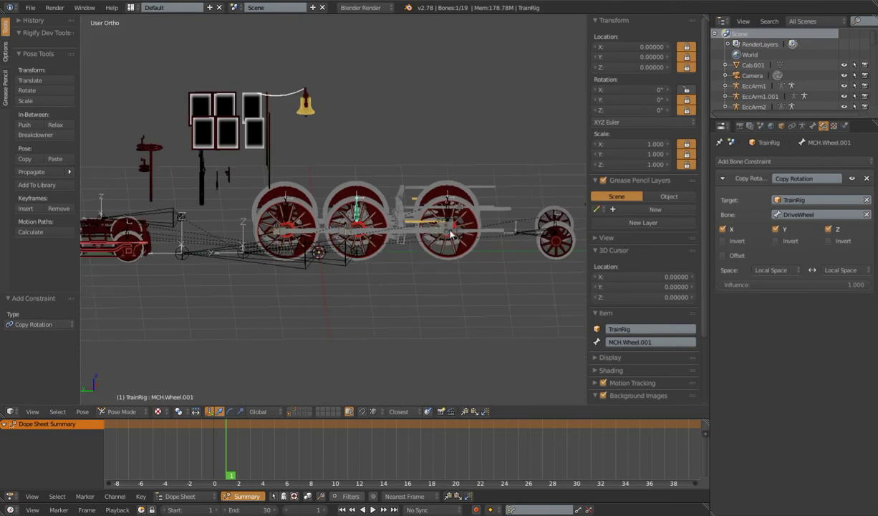
shift+middle_drag(450, 232, 432, 244)
scroll(423, 239, up, 2)
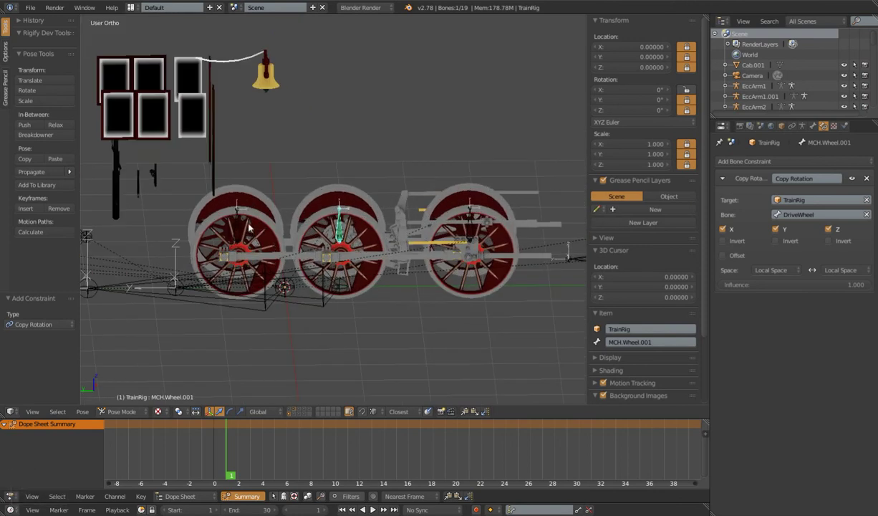
right_click(239, 223)
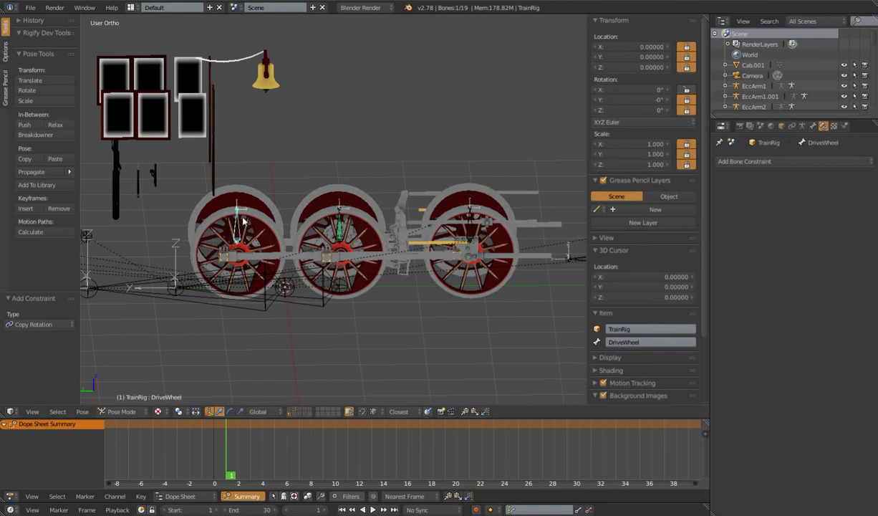
right_click(323, 209)
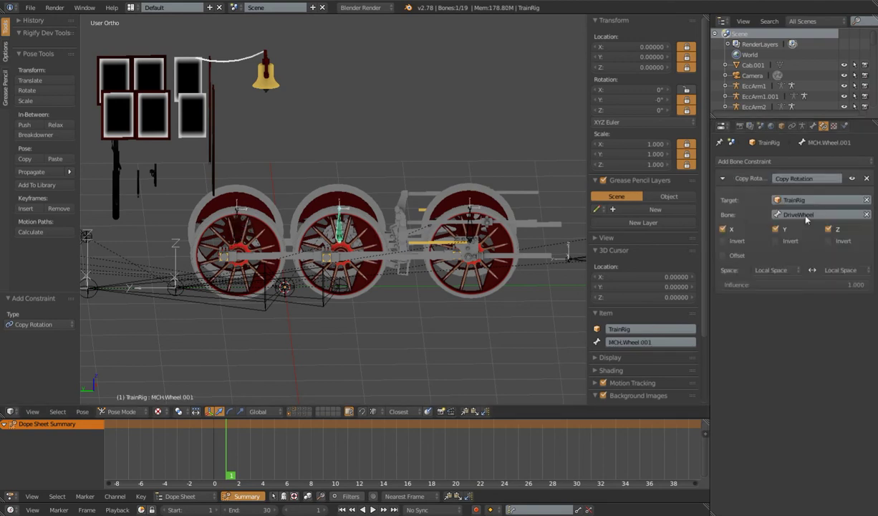
- Add a Copy Rotation constraint with targets to the third drive wheel's MCH.Wheel.002 bone, using DriveWheel as its target
right_click(226, 215)
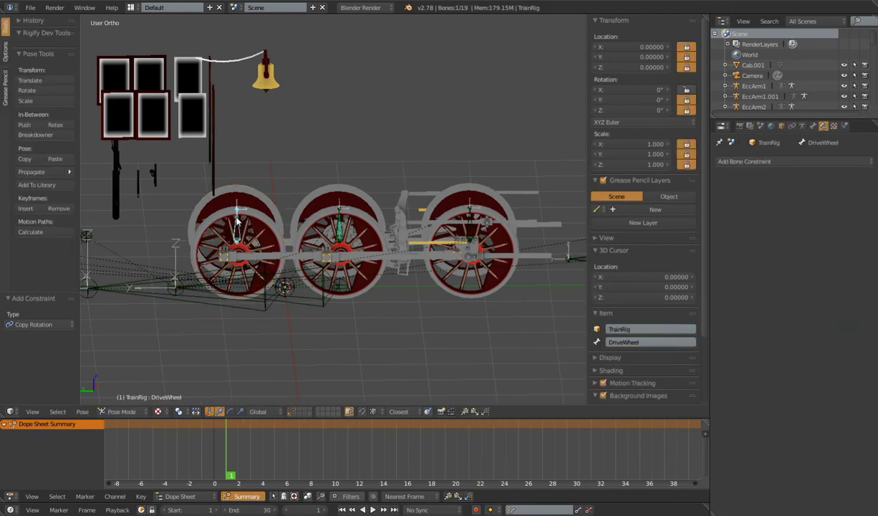
shift+right_click(471, 214)
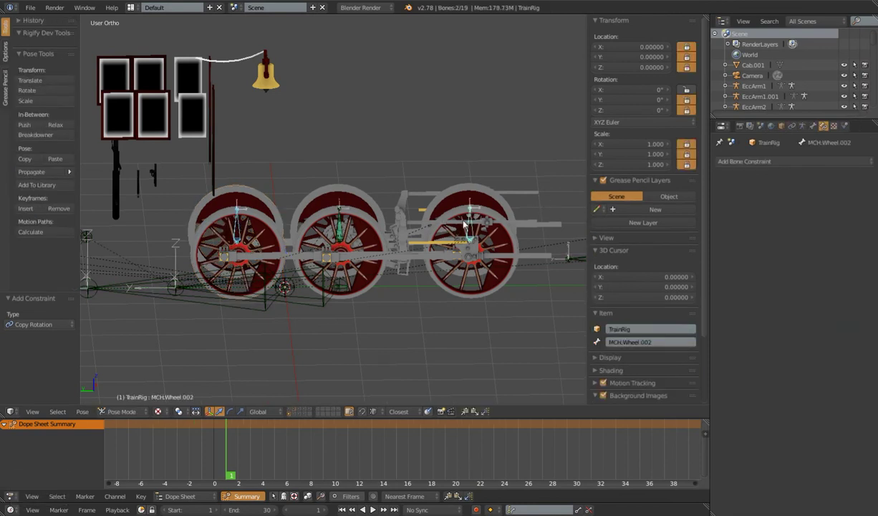
key(ctrl+shift+c)
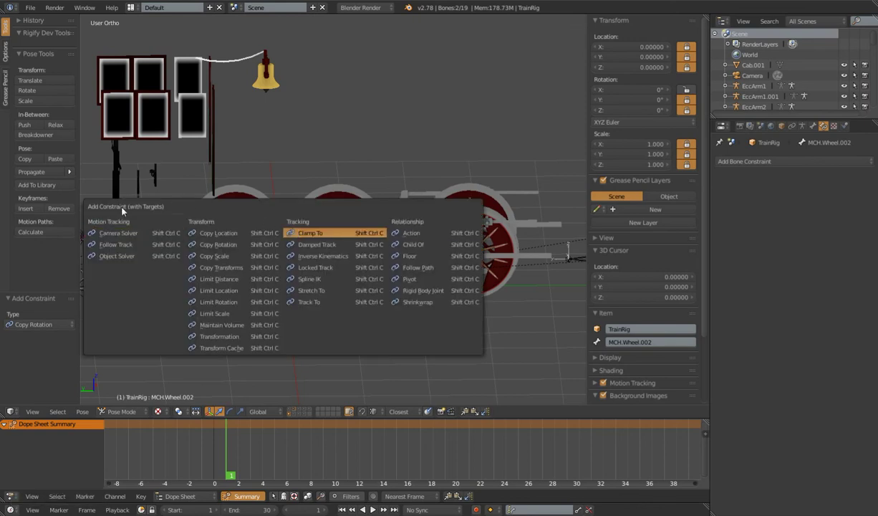
click(218, 245)
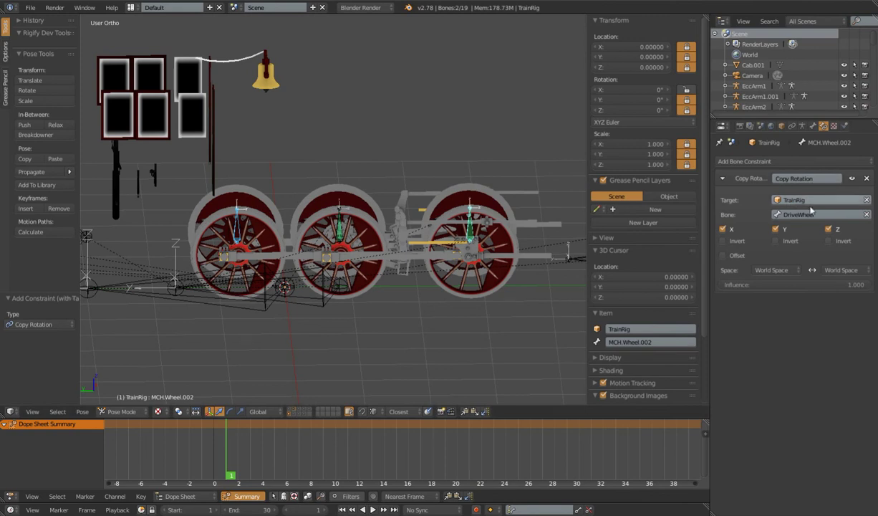
- Set both the target and owner space of MCH.Wheel.002's Copy Rotation constraint to Local Space
click(772, 270)
click(763, 224)
click(831, 270)
click(817, 223)
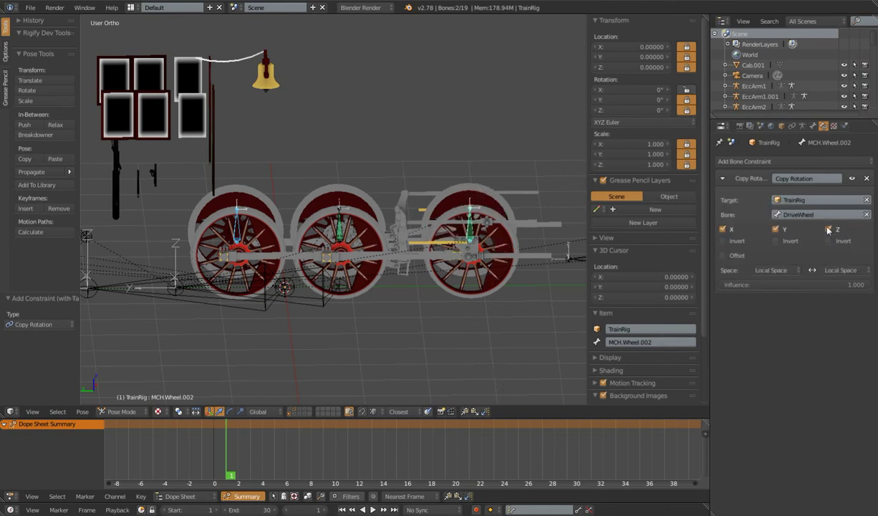
- Test-rotate the DriveWheel bone to check that all three drive wheels follow it, and cancel the rotation
right_click(224, 204)
scroll(230, 211, down, 3)
key(r)
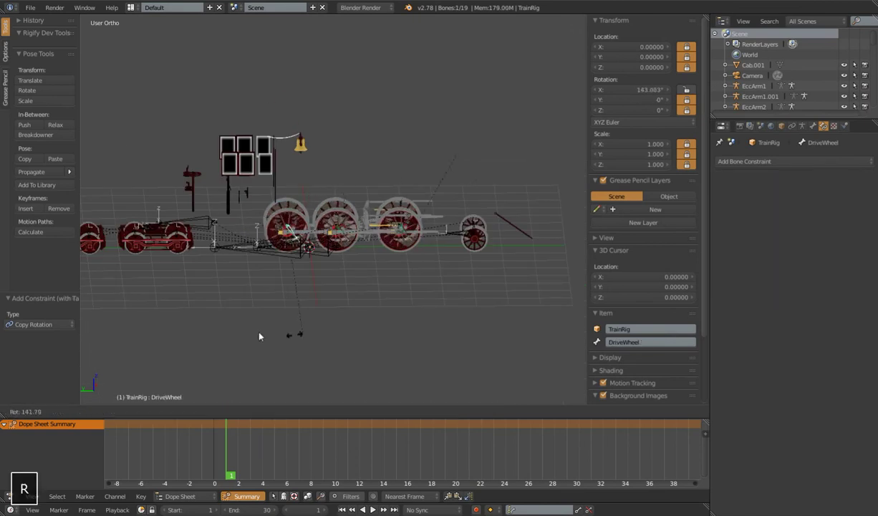
right_click(327, 178)
scroll(358, 218, down, 3)
scroll(389, 271, up, 3)
middle_drag(345, 263, 392, 275)
scroll(390, 271, up, 3)
scroll(429, 279, down, 4)
scroll(445, 269, up, 3)
- Select the small wheel's Wheel Pivot bone, then test-rotate the DriveWheel bone again and cancel the rotation
right_click(515, 237)
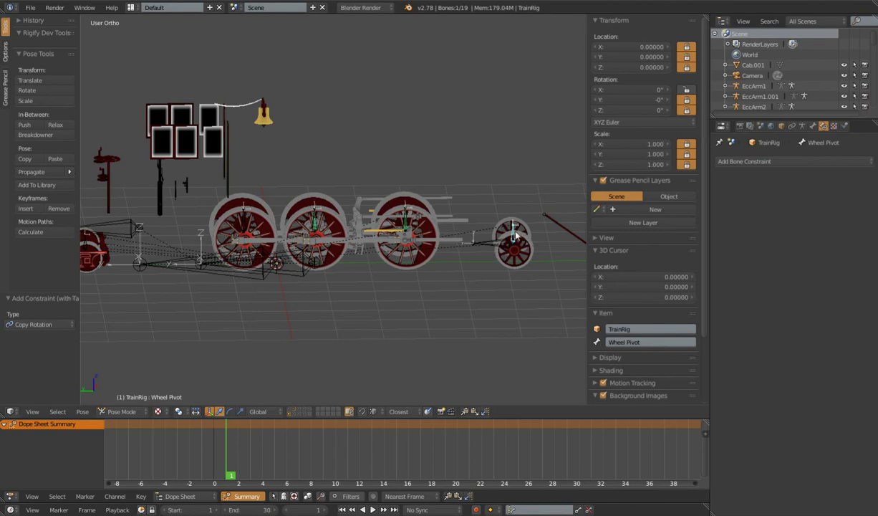
shift+middle_drag(256, 280, 292, 264)
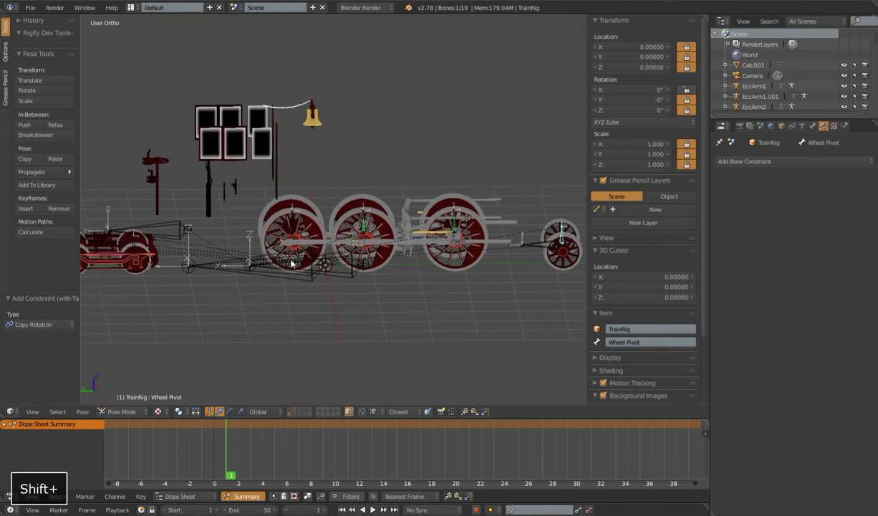
right_click(292, 217)
key(r)
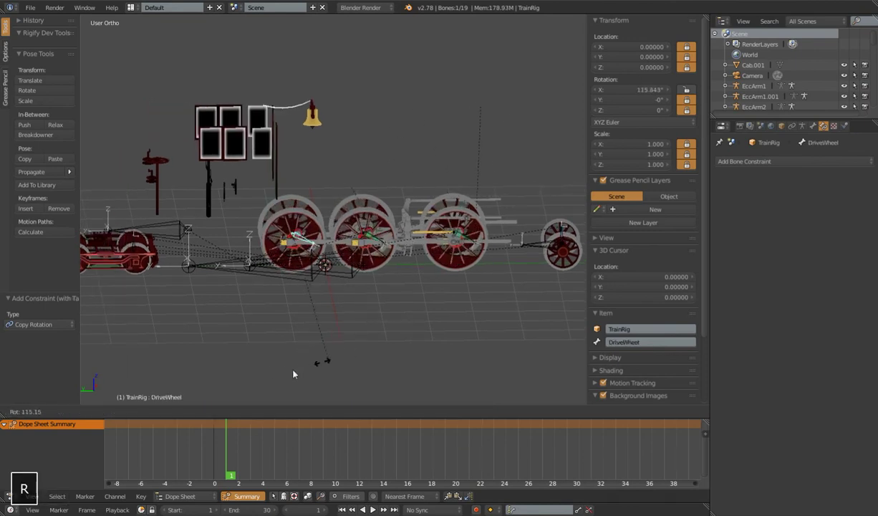
right_click(391, 229)
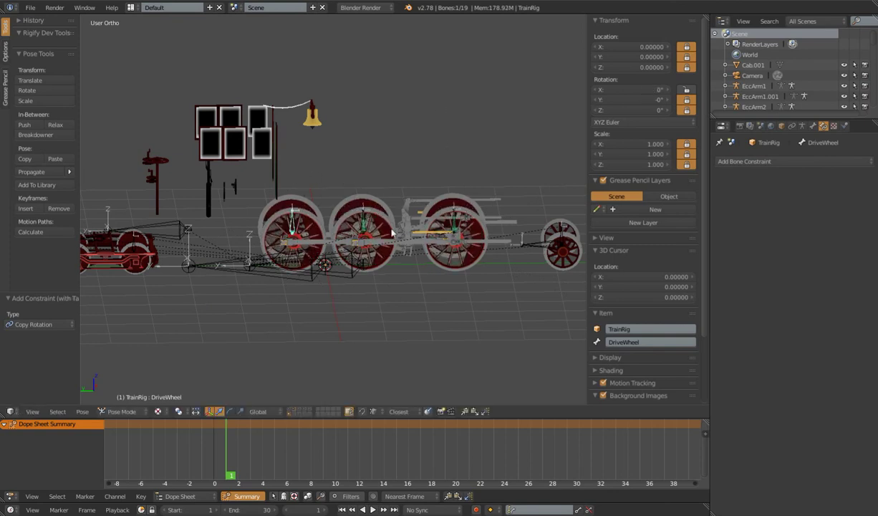
- Test-rotate the Wheel Pivot bone of the small wheel and cancel the rotation
scroll(537, 227, down, 2)
right_click(491, 213)
key(r)
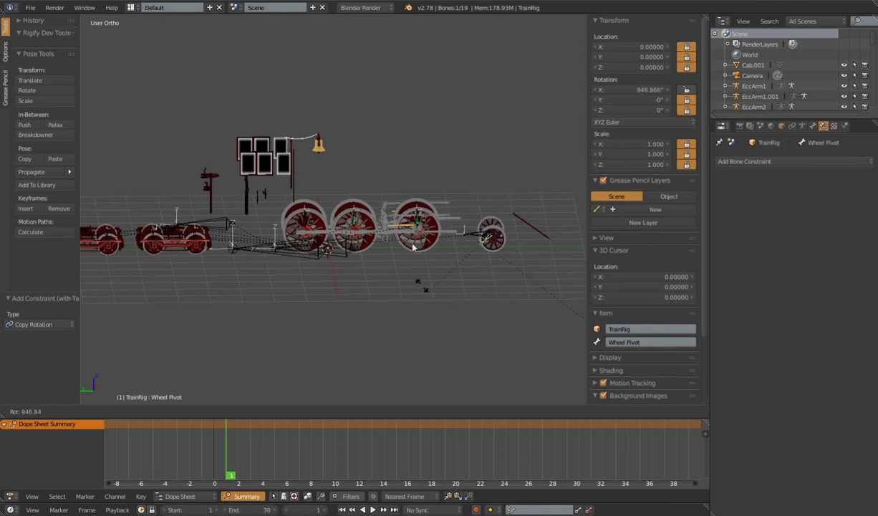
right_click(518, 200)
- Select all visible bones of the rig and clear their pose location and scale
scroll(450, 271, down, 2)
shift+middle_drag(377, 276, 360, 295)
scroll(432, 282, up, 4)
scroll(382, 290, down, 2)
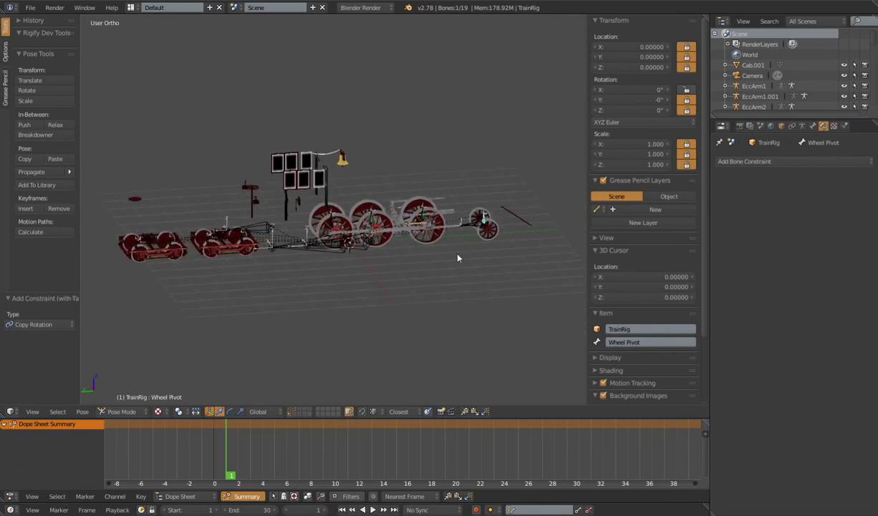
key(a)
key(alt+g)
key(alt+s)
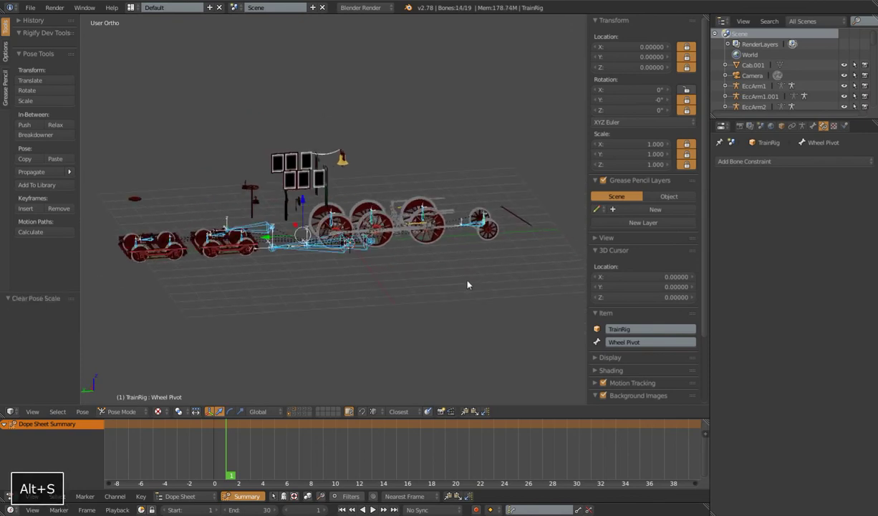
- Inspect the wheel bones of the rig one by one, finishing with the DriveWheel bone selected
right_click(332, 222)
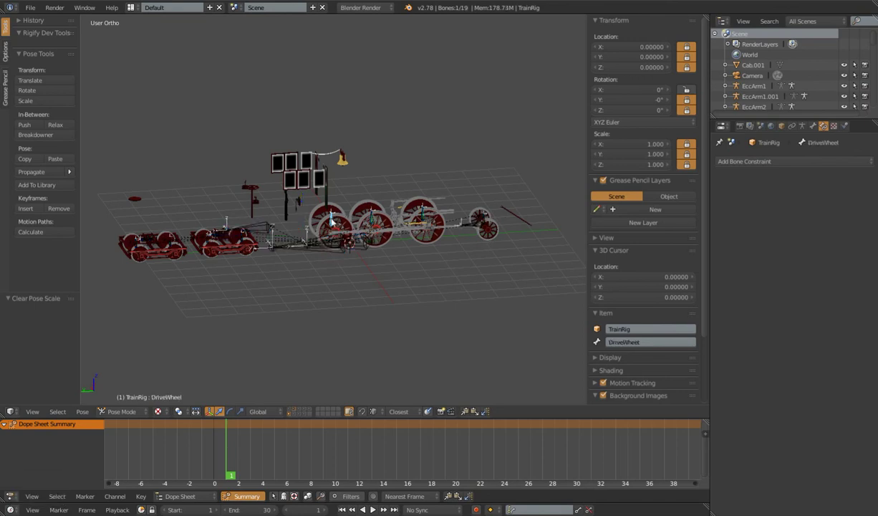
scroll(399, 305, up, 3)
scroll(399, 304, down, 3)
right_click(485, 219)
right_click(240, 239)
right_click(331, 212)
scroll(375, 260, down, 2)
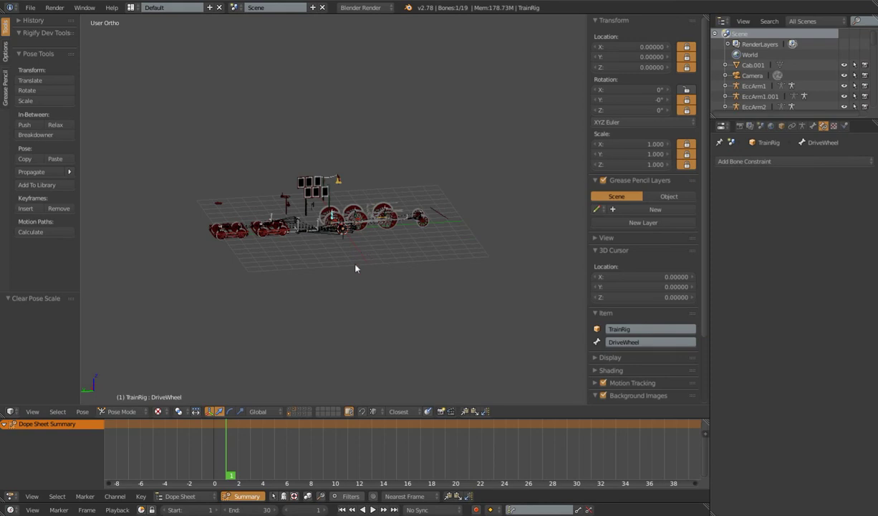